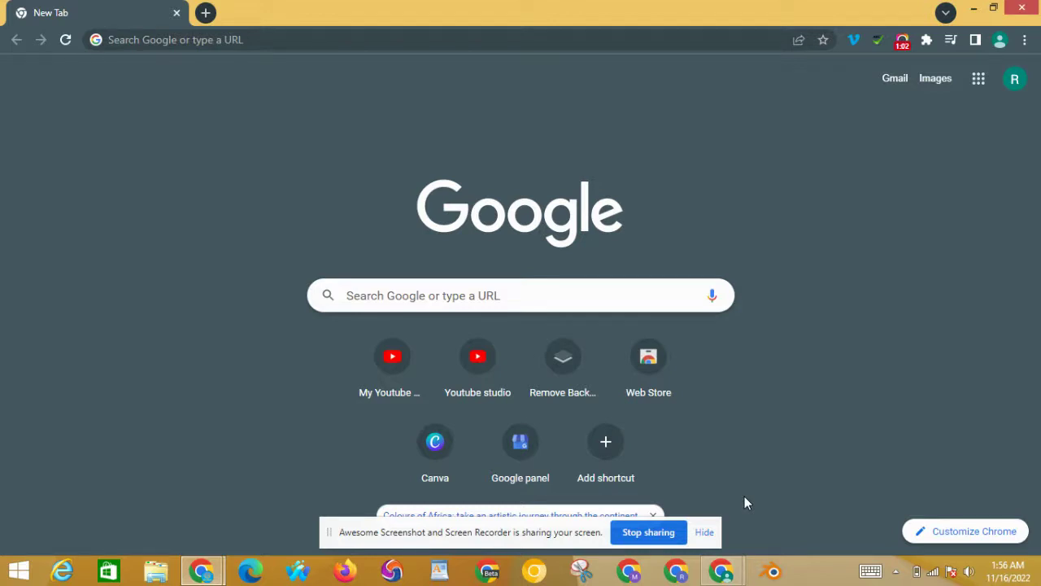
# Step: Go to strikingly.com by typing 'strikingly' in Chrome's address bar
pyautogui.click(327, 36)
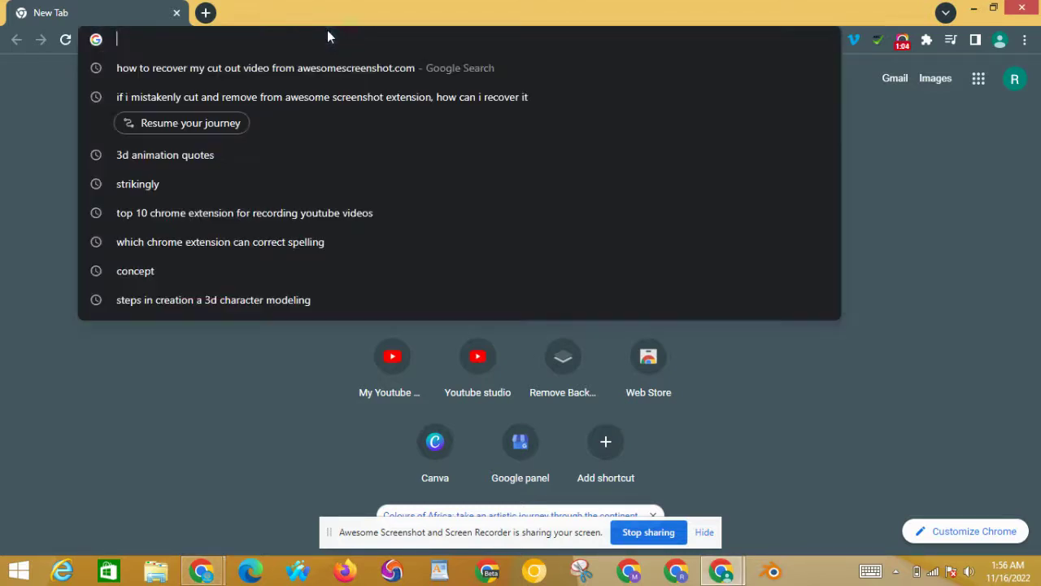
pyautogui.write('st')
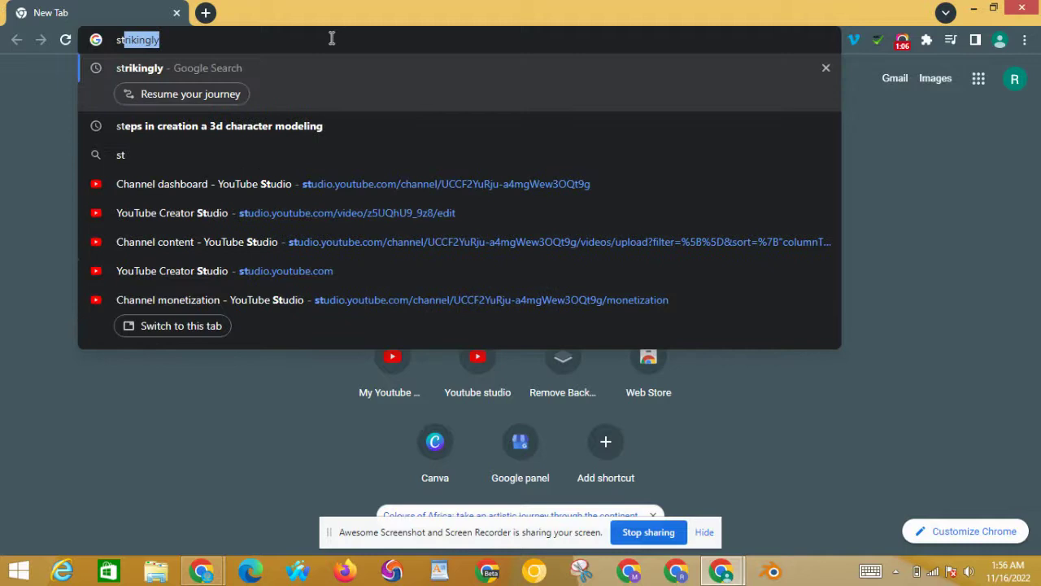
pyautogui.write('rikingly')
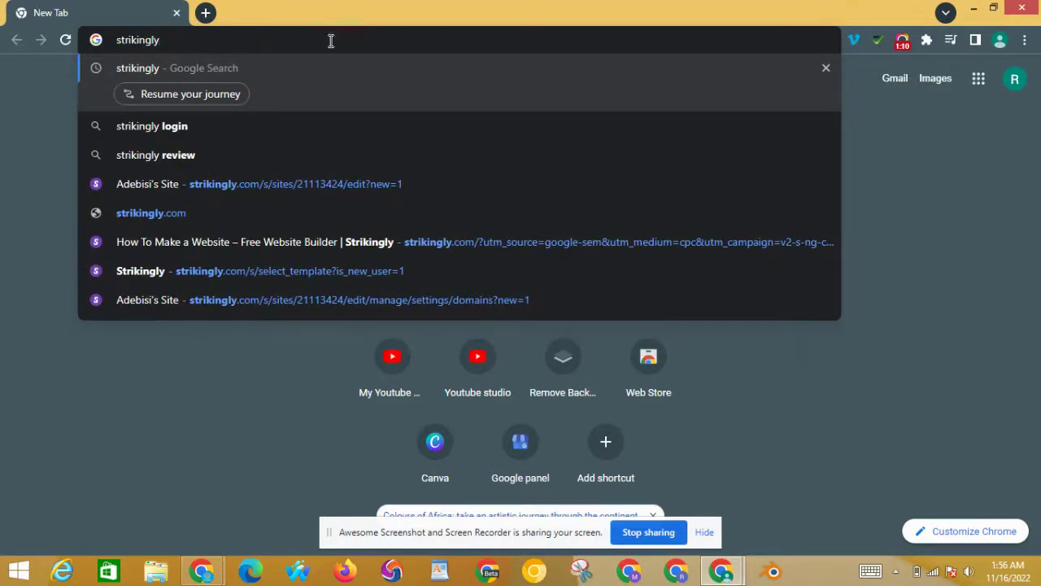
pyautogui.click(282, 211)
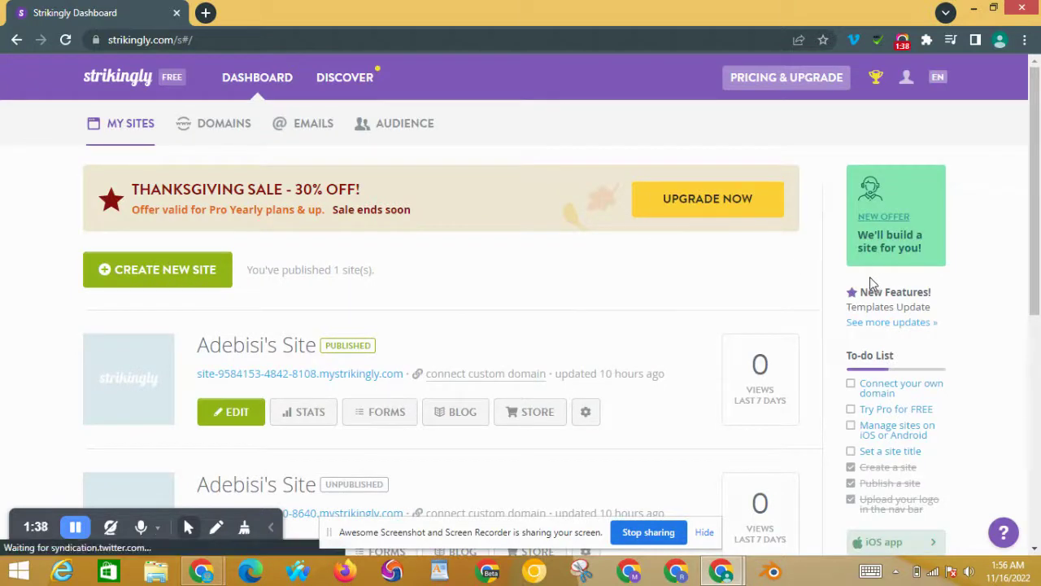
# Step: Log out of the current Strikingly account from the user menu
pyautogui.moveTo(909, 85)
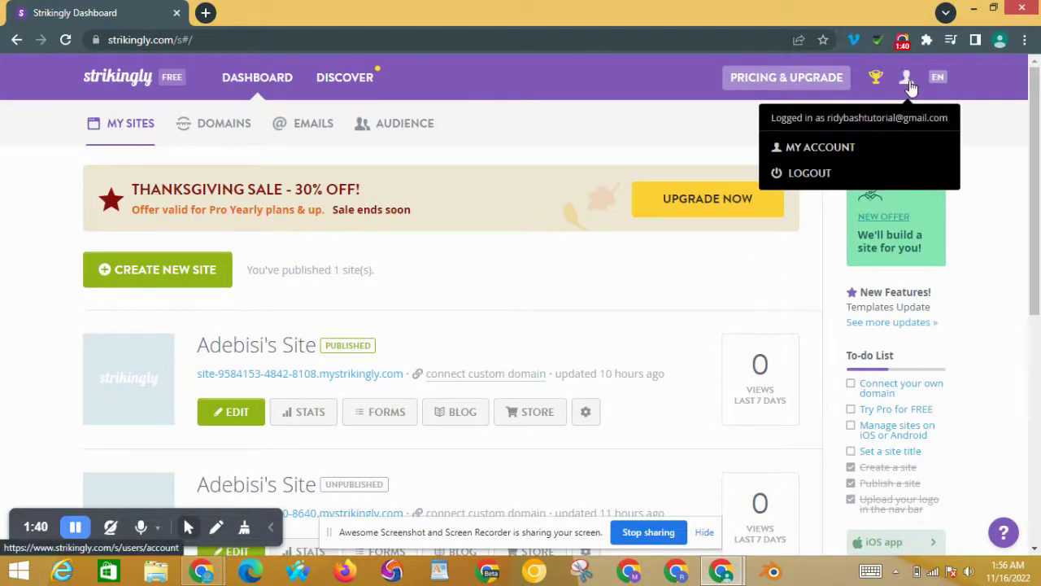
pyautogui.click(818, 182)
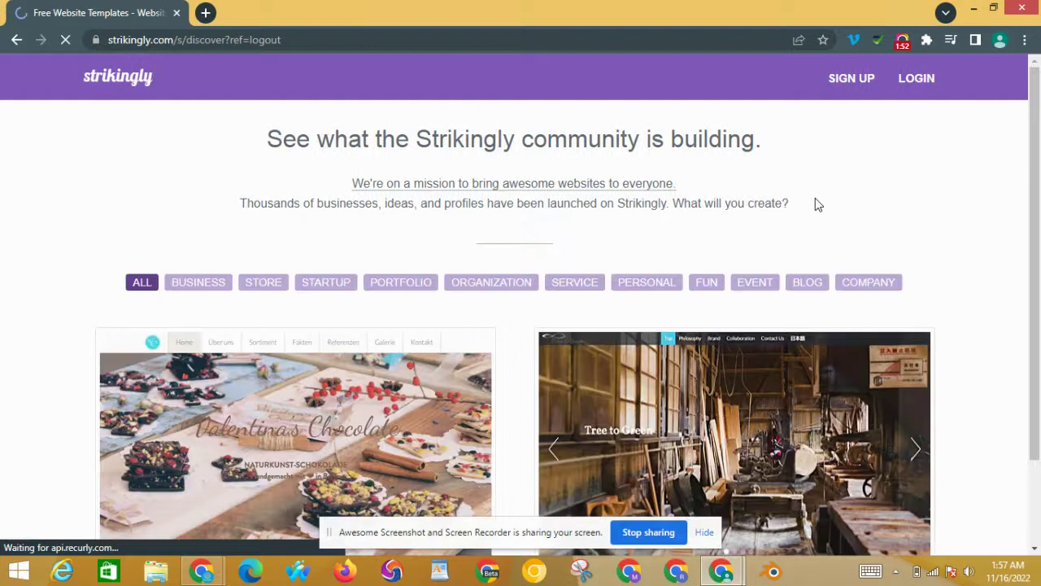
# Step: Sign up for a new account with a first name, e-mail address and password
pyautogui.click(862, 77)
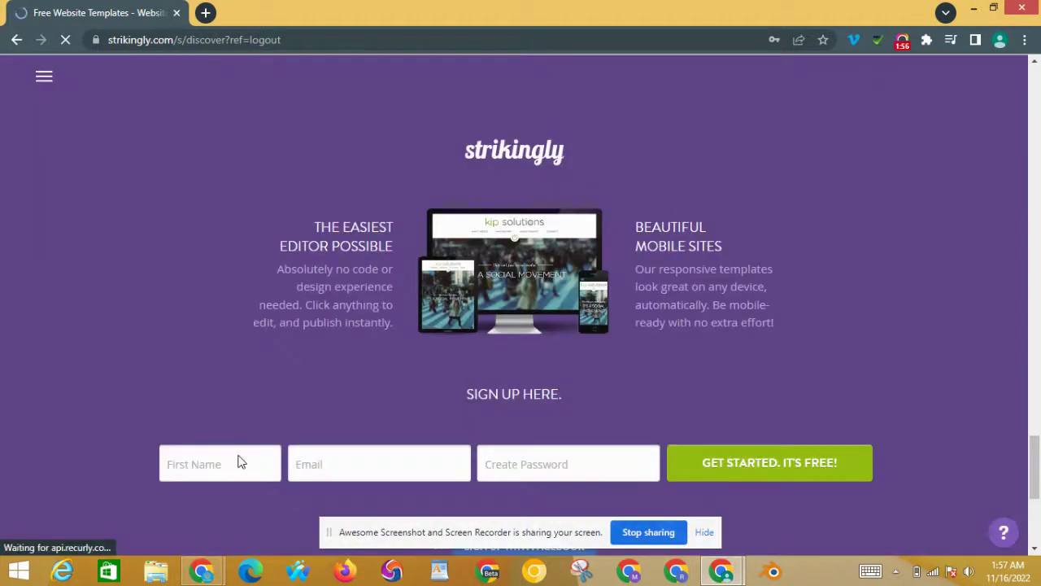
pyautogui.click(213, 464)
pyautogui.write('Ridybash')
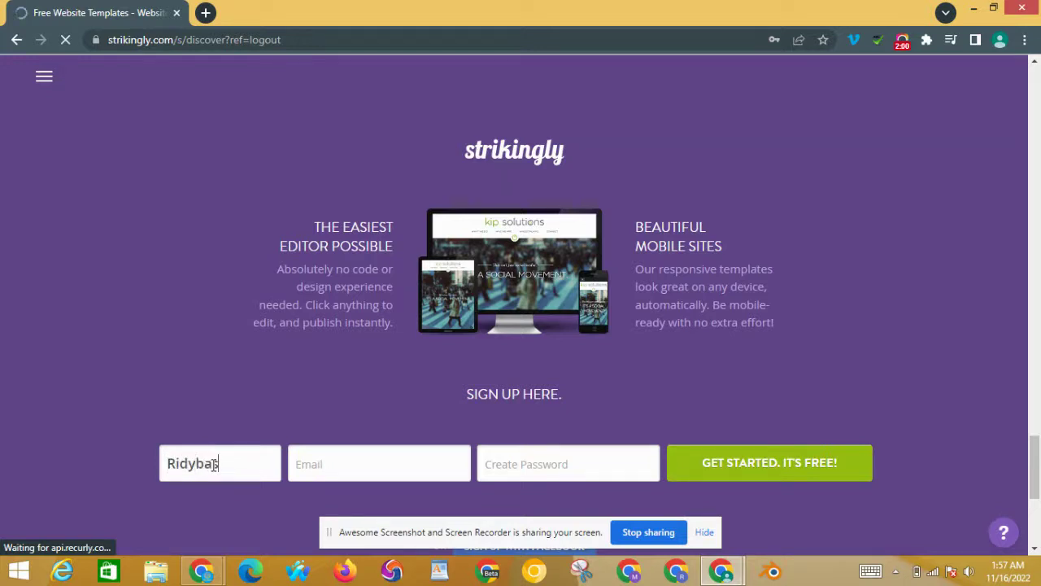
pyautogui.click(311, 467)
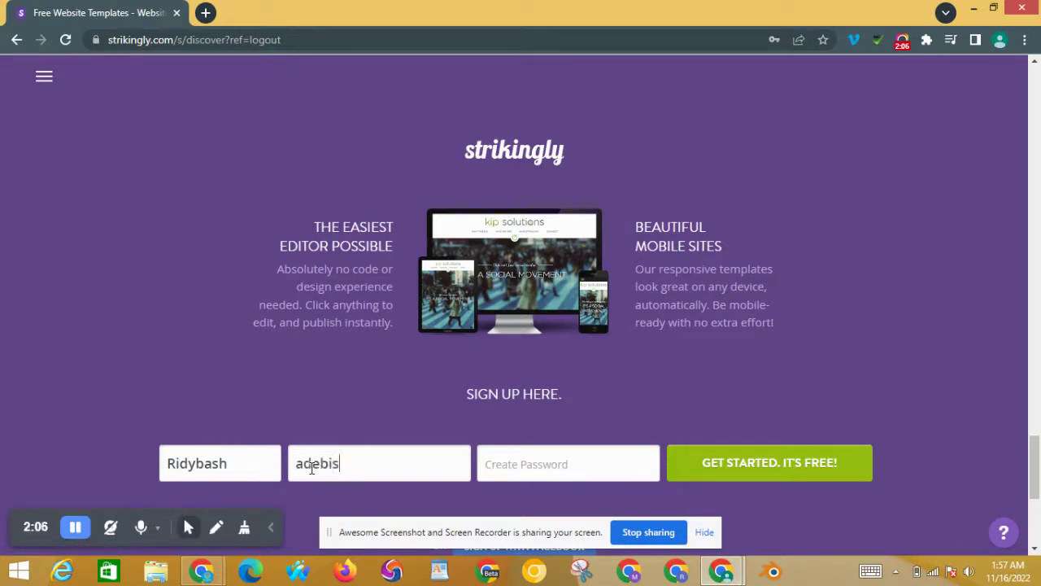
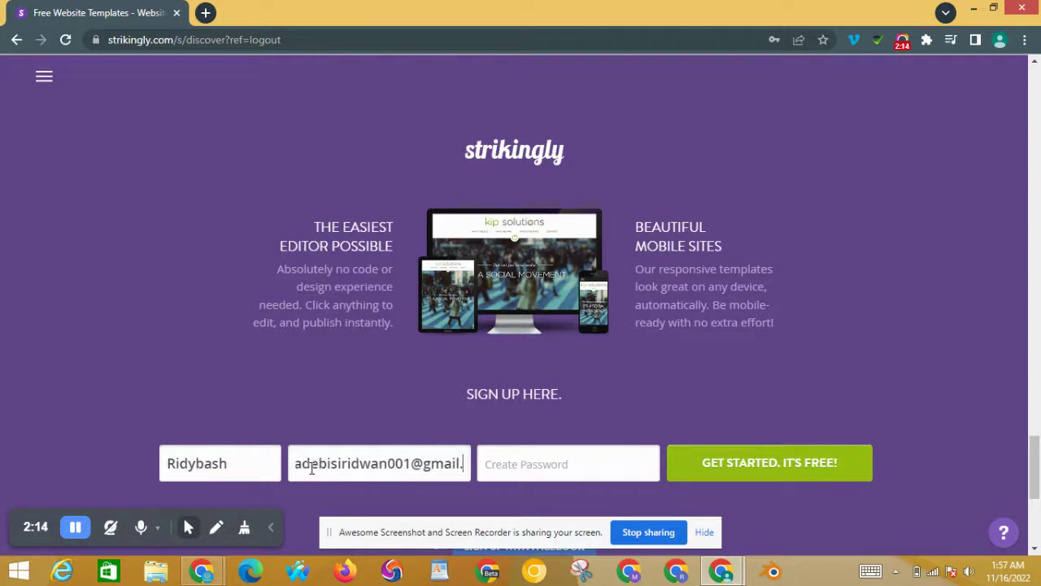
pyautogui.click(492, 469)
pyautogui.write('a******')
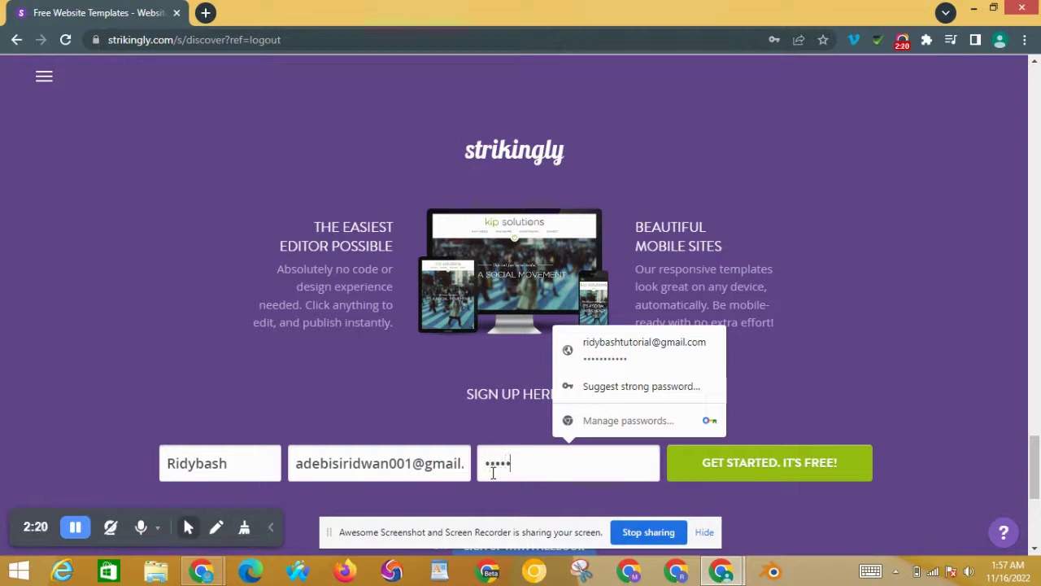
pyautogui.write('****')
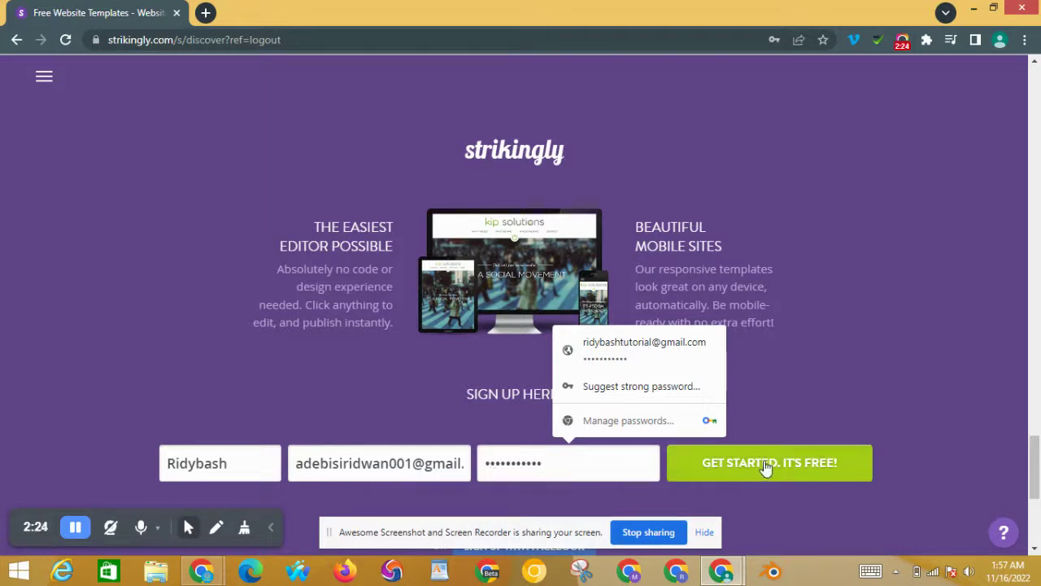
pyautogui.click(767, 461)
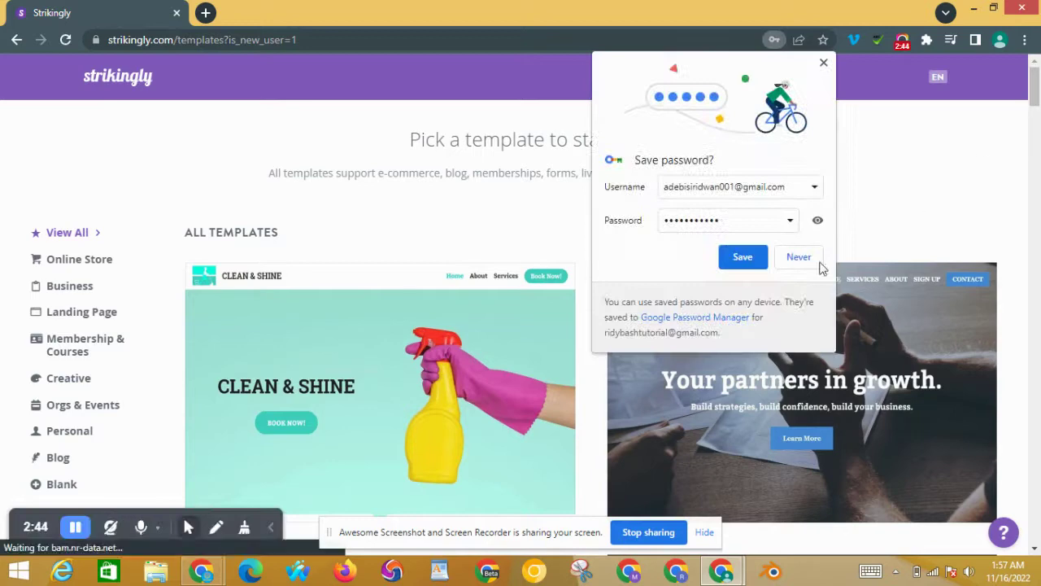
# Step: Answer the save-password prompt, then start a new site from the Amy Tang Profile template
pyautogui.click(741, 256)
pyautogui.moveTo(1036, 81); pyautogui.dragTo(1026, 427)
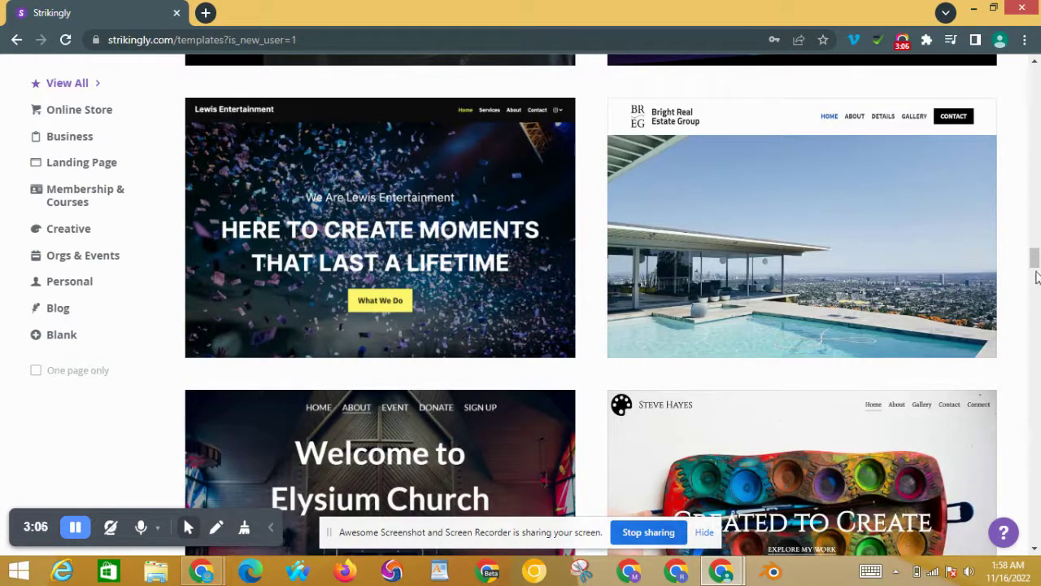
pyautogui.scroll(1, 1035, 287)
pyautogui.scroll(-7, 1036, 289)
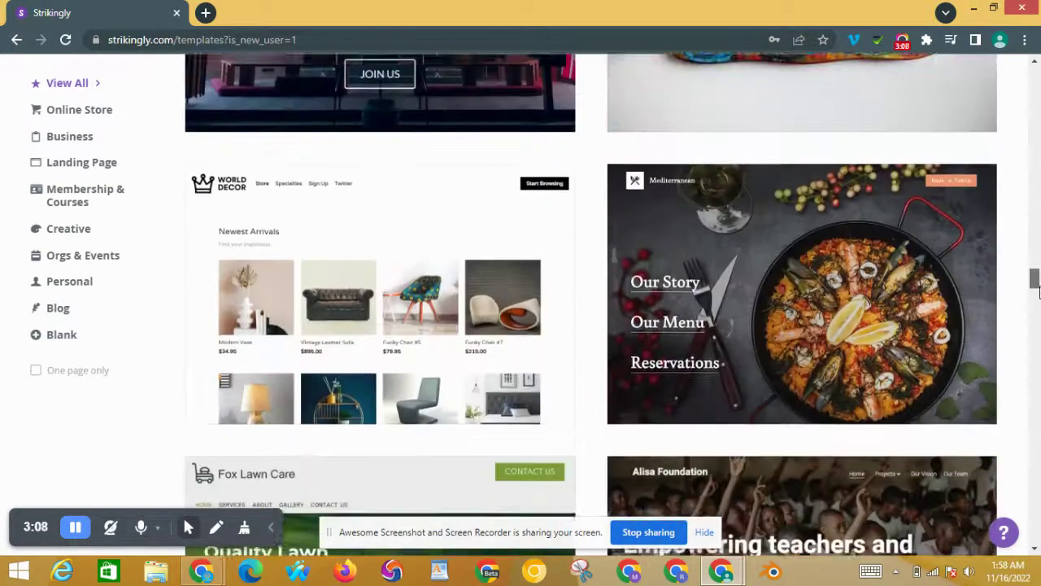
pyautogui.scroll(-3, 1037, 289)
pyautogui.scroll(3, 1037, 290)
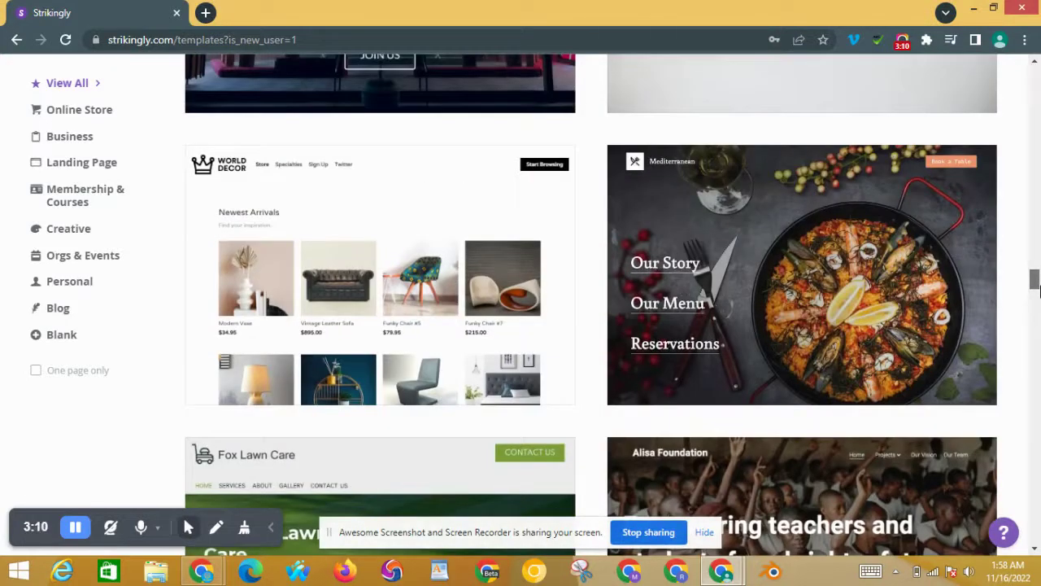
pyautogui.moveTo(1035, 289); pyautogui.dragTo(1037, 420)
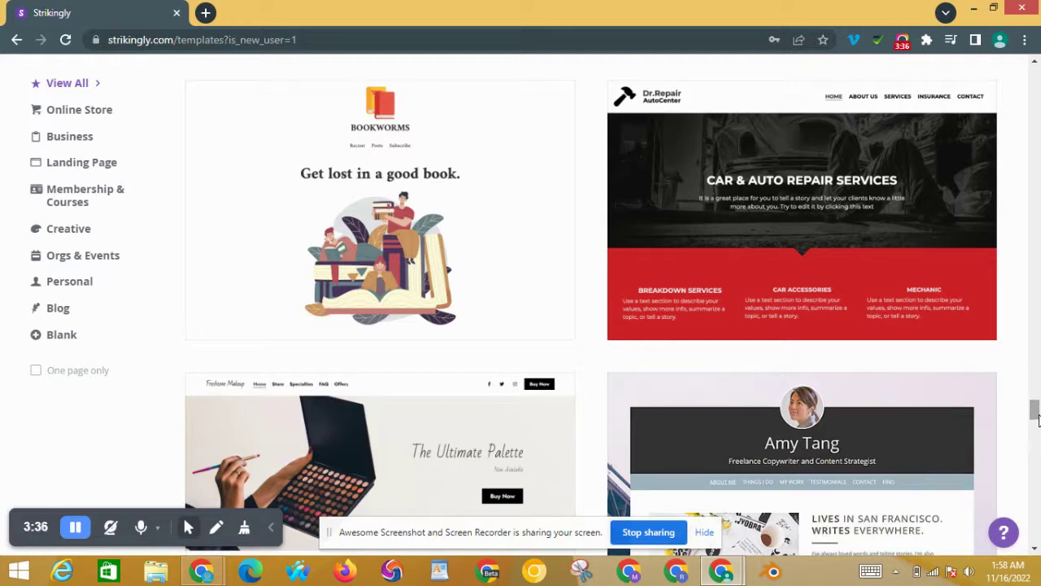
pyautogui.scroll(-3, 1035, 415)
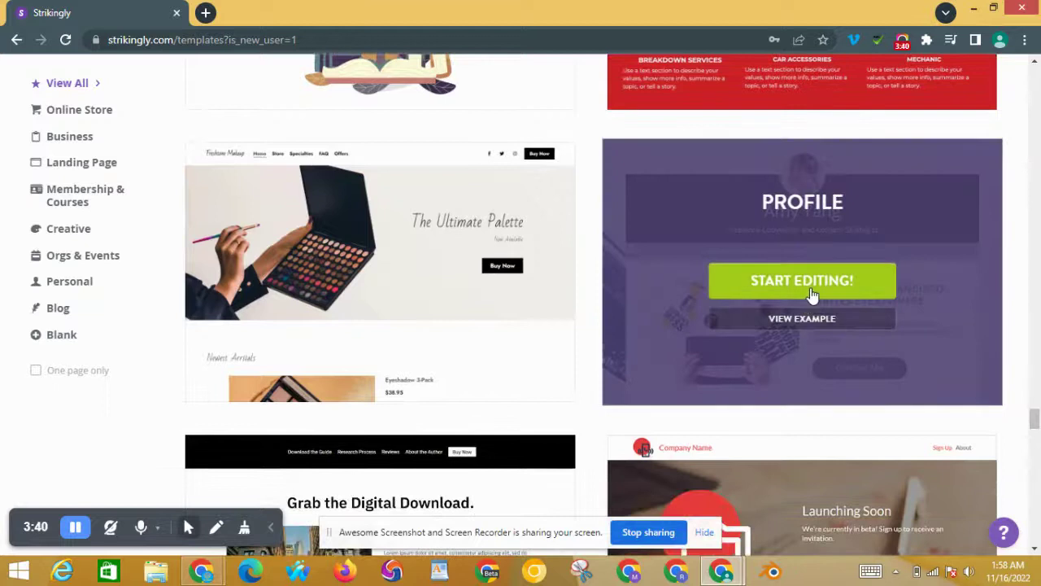
pyautogui.rightClick(811, 292)
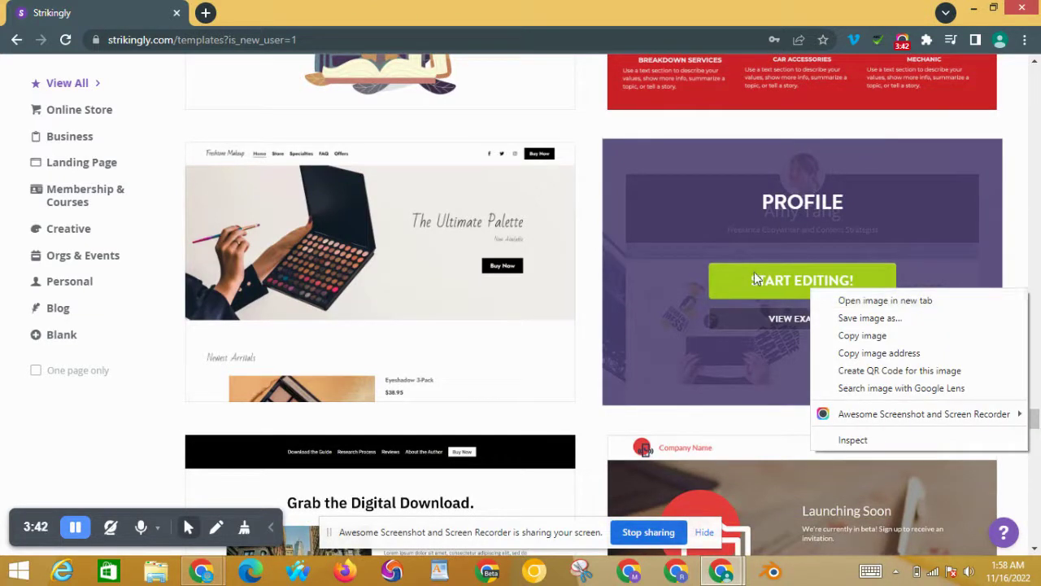
pyautogui.click(758, 279)
pyautogui.click(816, 319)
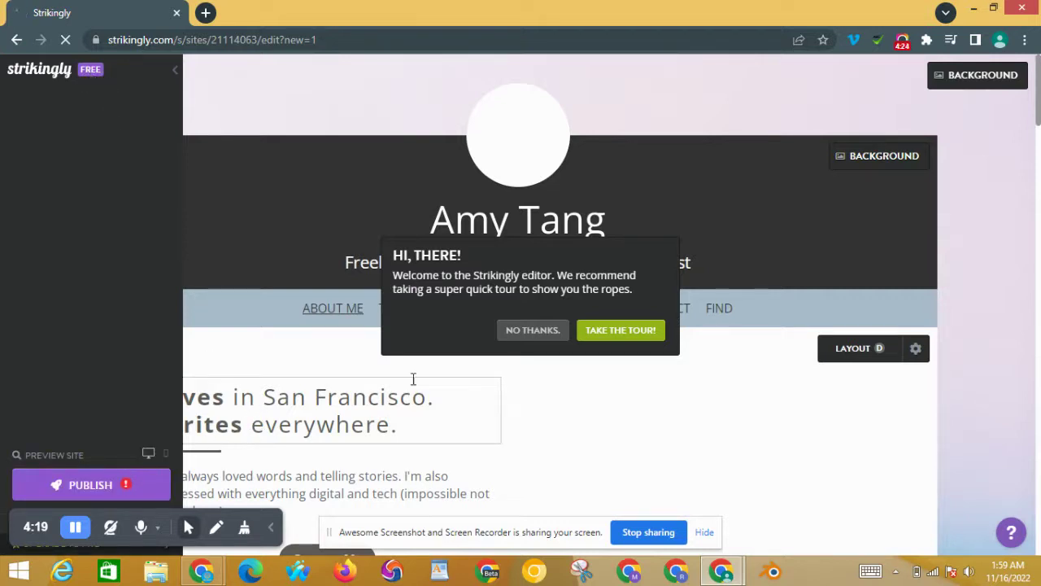
# Step: Skip the welcome tour, hide the editor sidebar and bring up the profile photo's options
pyautogui.click(533, 330)
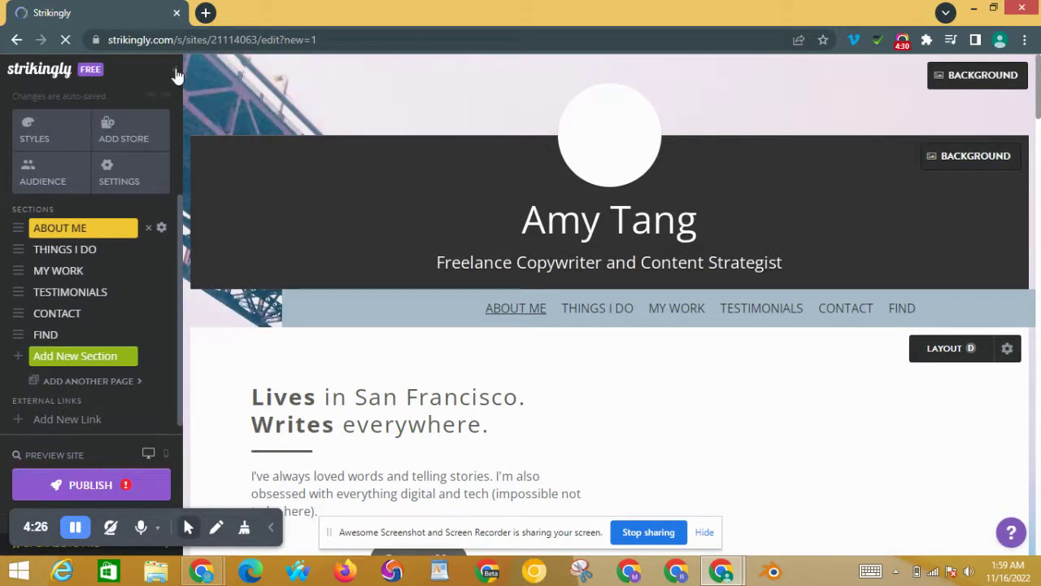
pyautogui.click(175, 73)
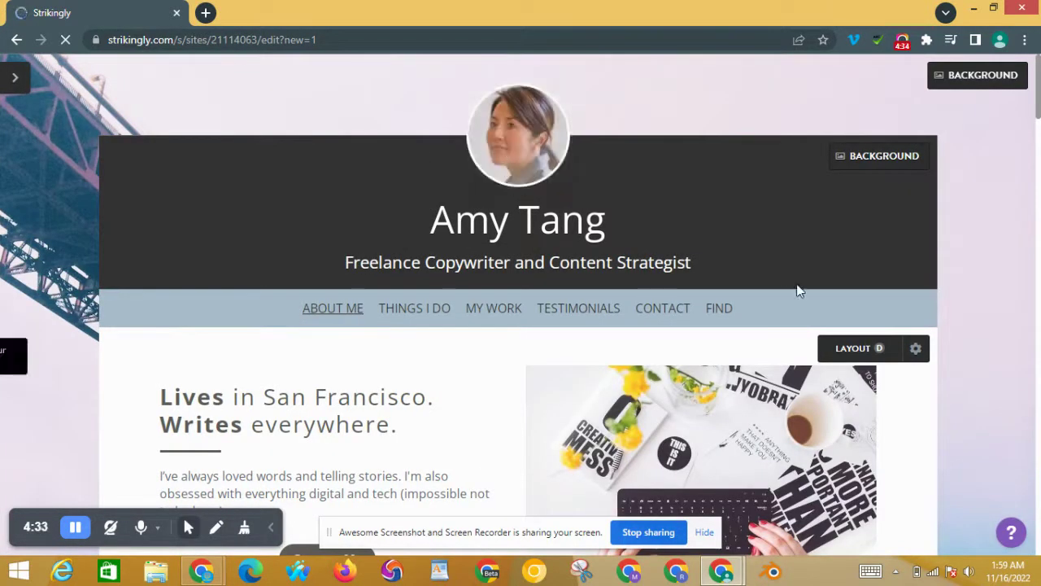
pyautogui.click(525, 135)
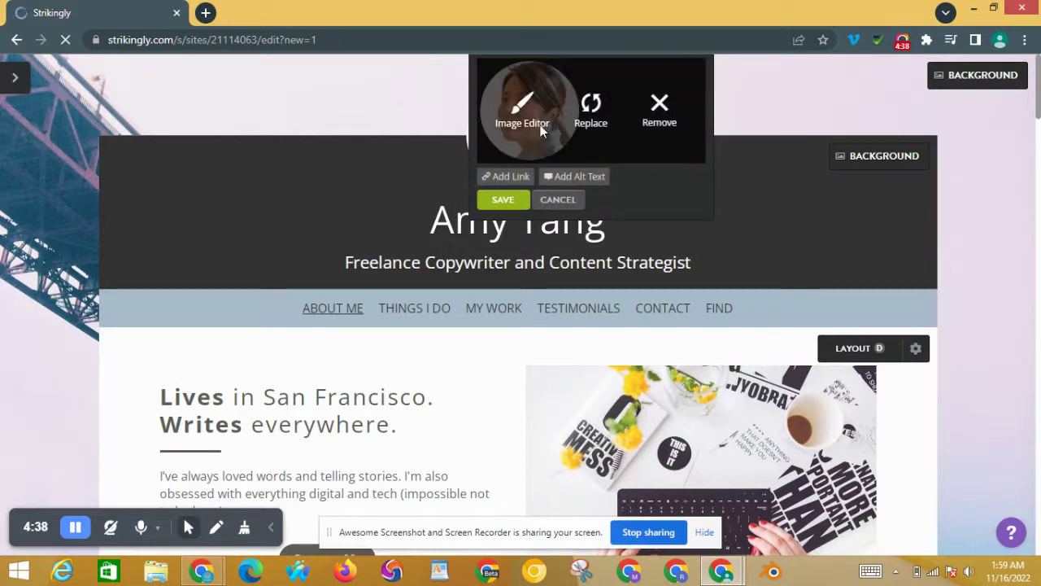
# Step: Upload the black-and-white striped-shirt portrait as the new profile photo
pyautogui.click(593, 102)
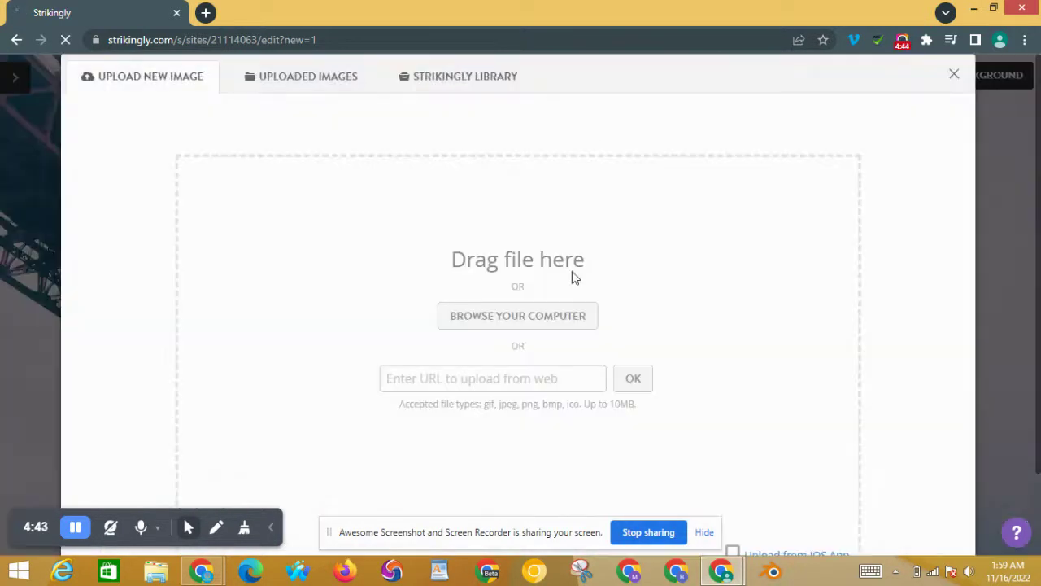
pyautogui.click(566, 320)
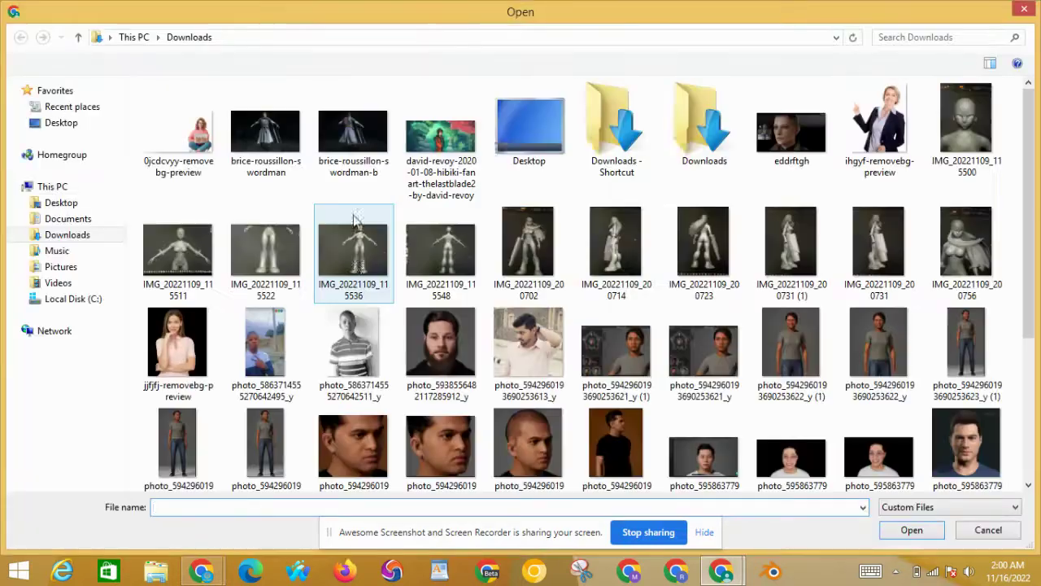
pyautogui.click(356, 345)
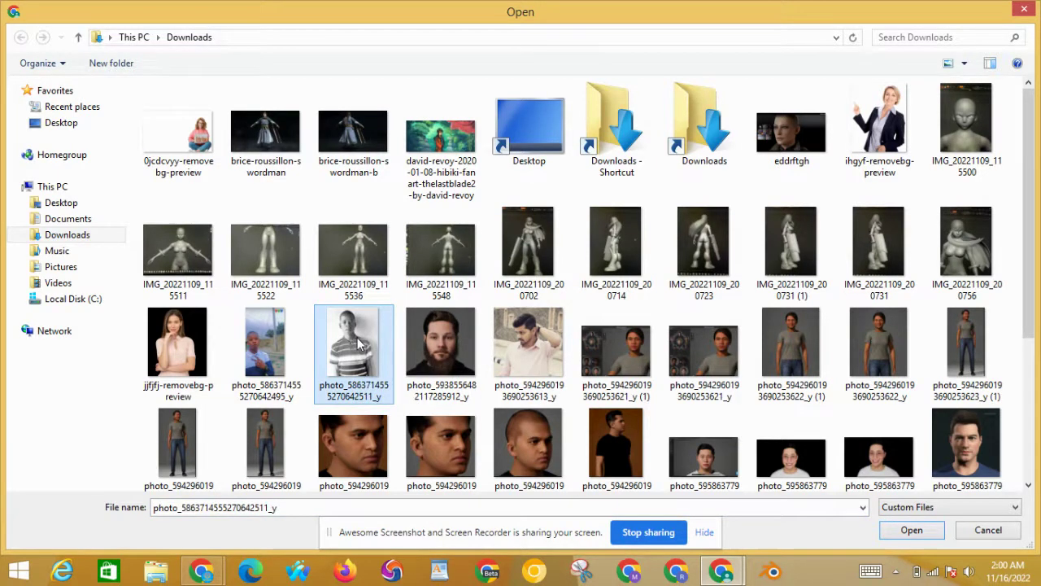
pyautogui.doubleClick(360, 343)
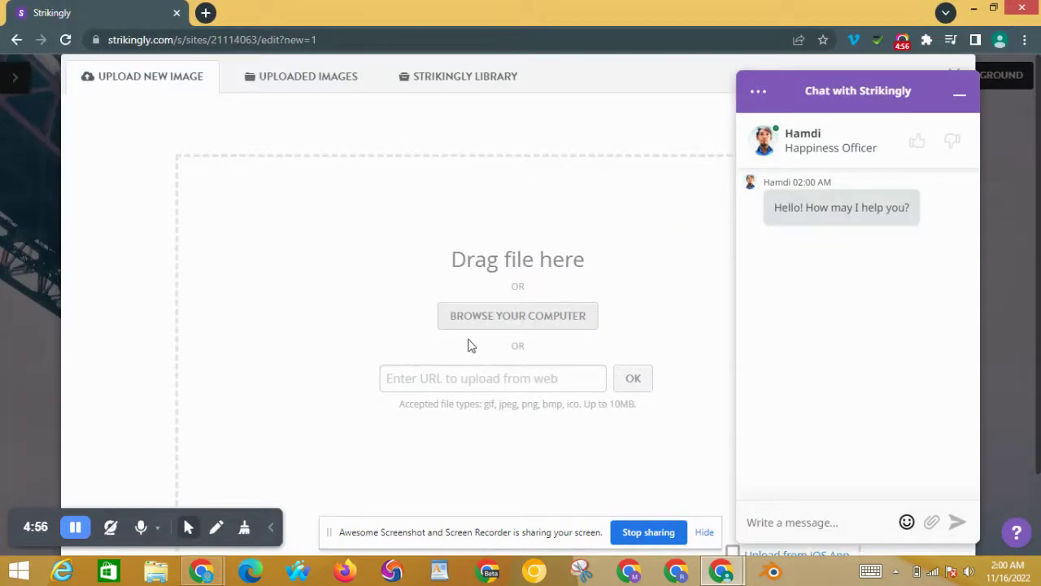
pyautogui.click(957, 97)
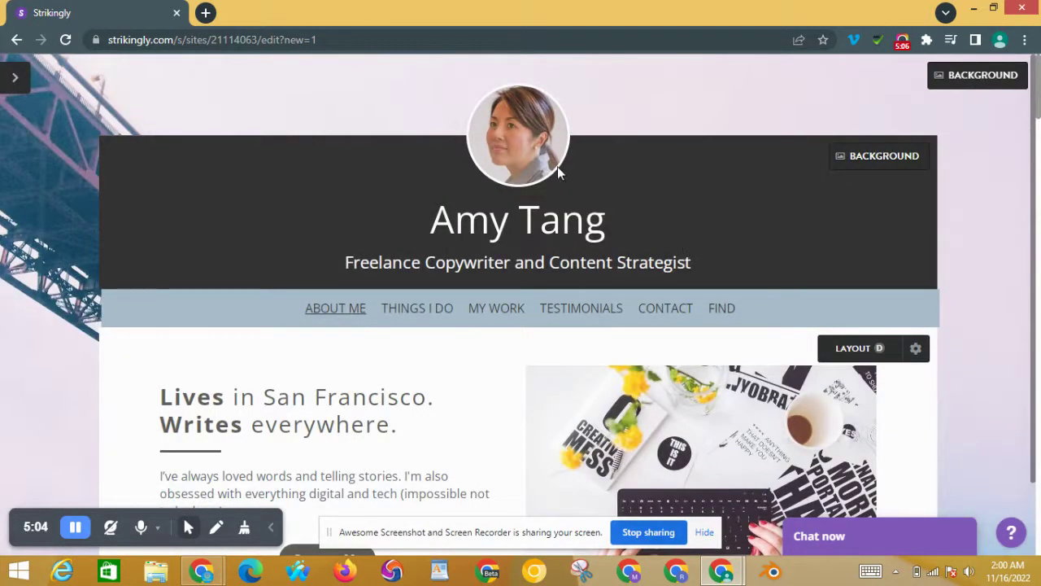
pyautogui.moveTo(550, 166)
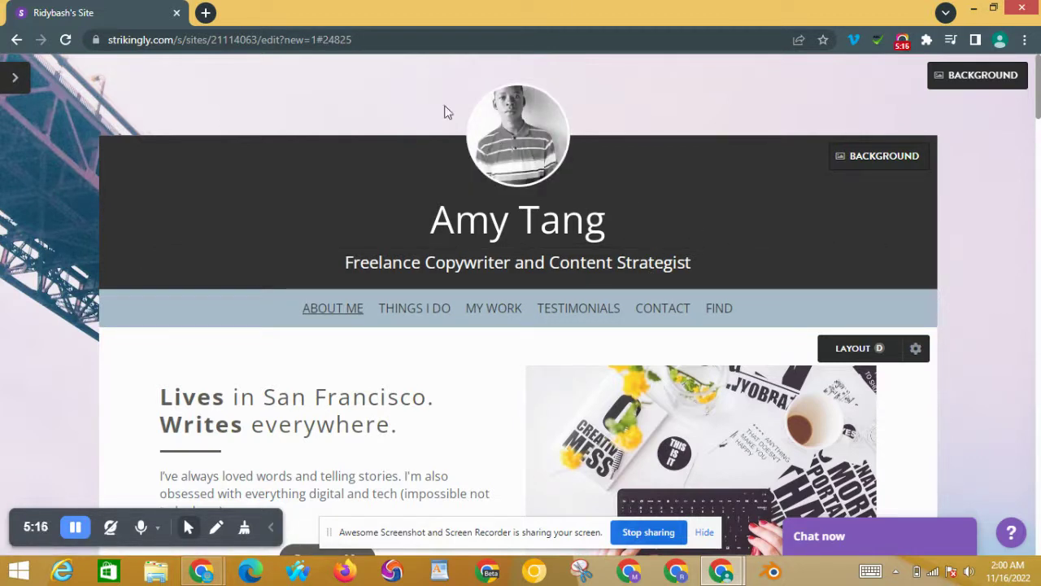
pyautogui.click(525, 138)
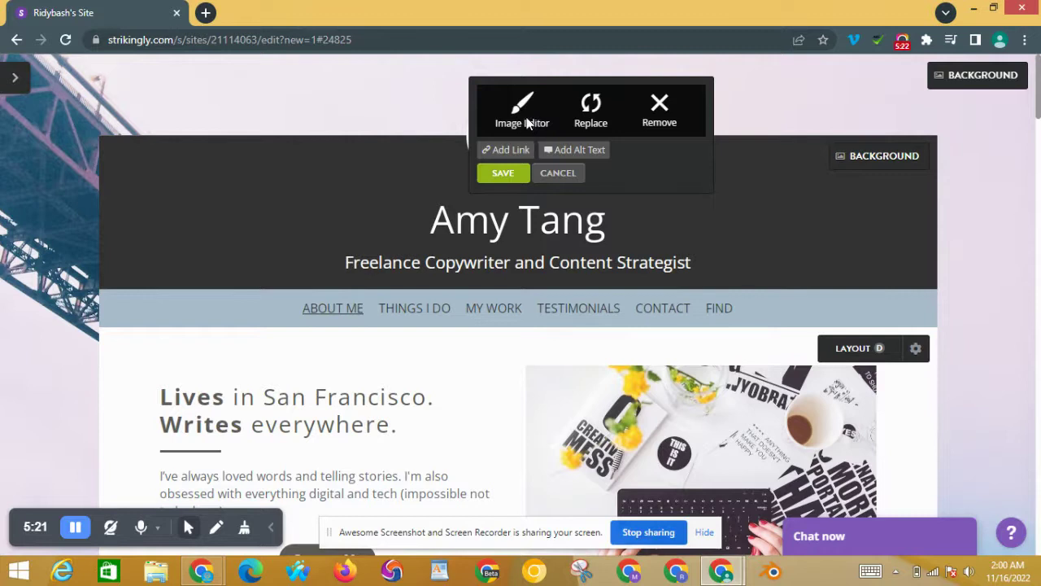
pyautogui.click(528, 123)
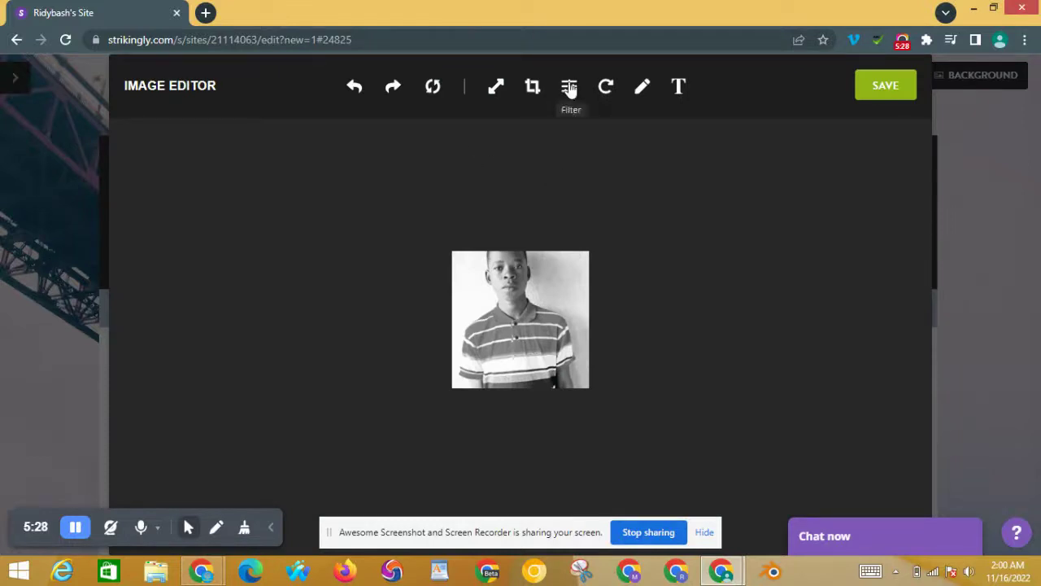
pyautogui.click(890, 88)
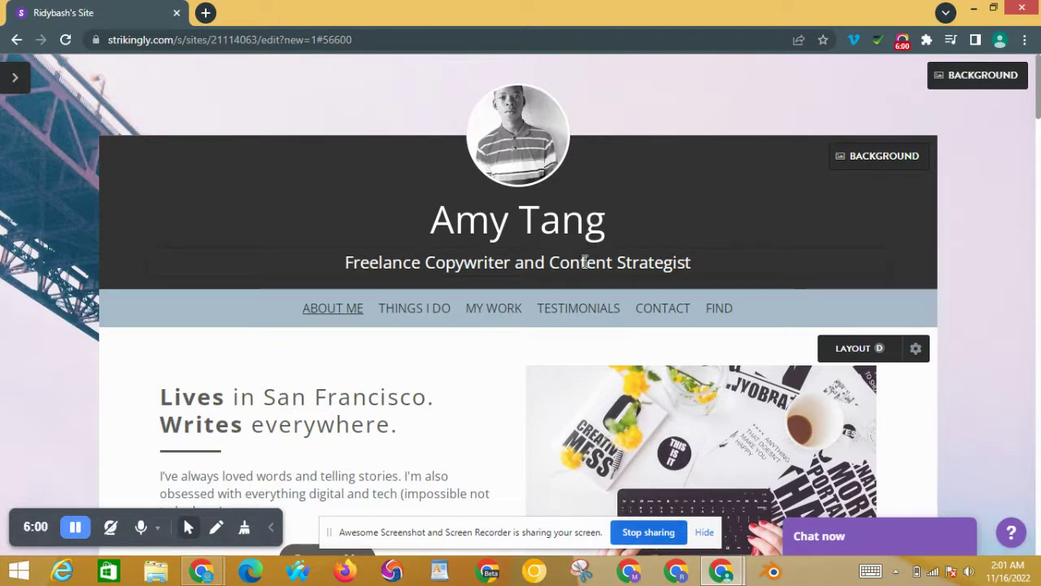
# Step: Replace the 'Amy Tang' heading text with 'Ridybash'
pyautogui.click(552, 217)
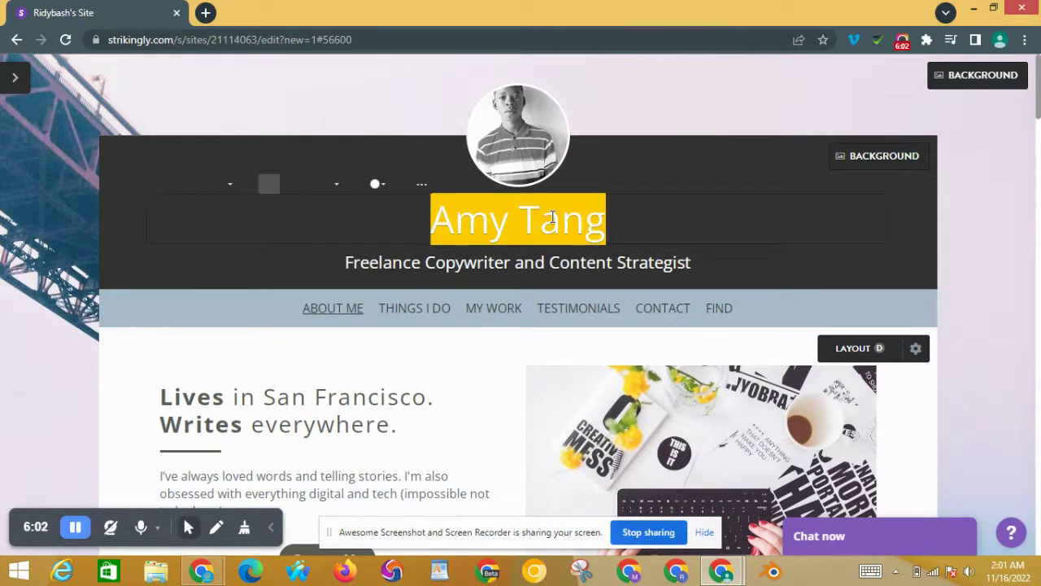
pyautogui.press('BackSpace')
pyautogui.write('T')
pyautogui.press('BackSpace')
pyautogui.write('Ridy')
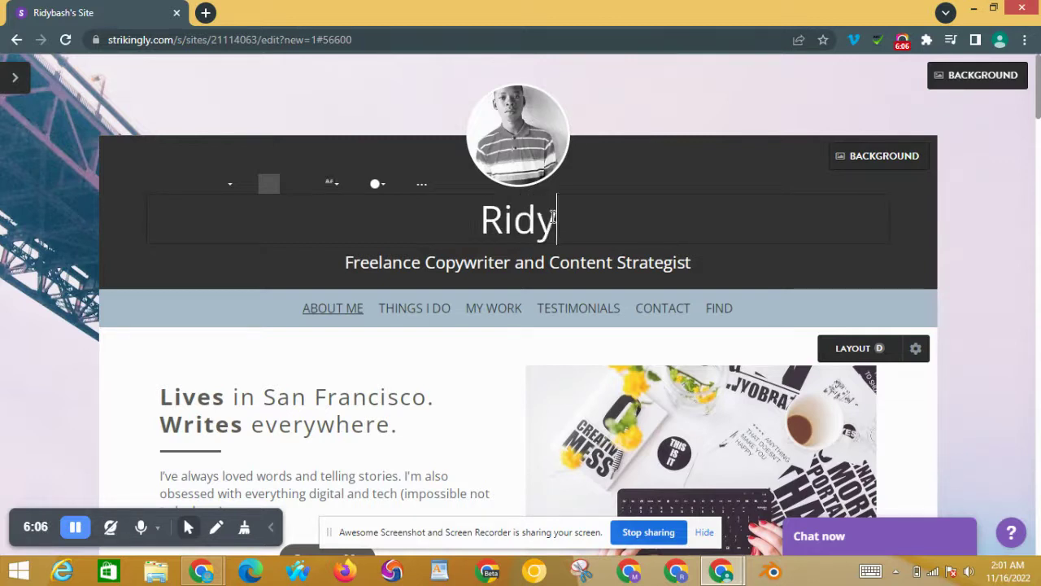
pyautogui.write('bash')
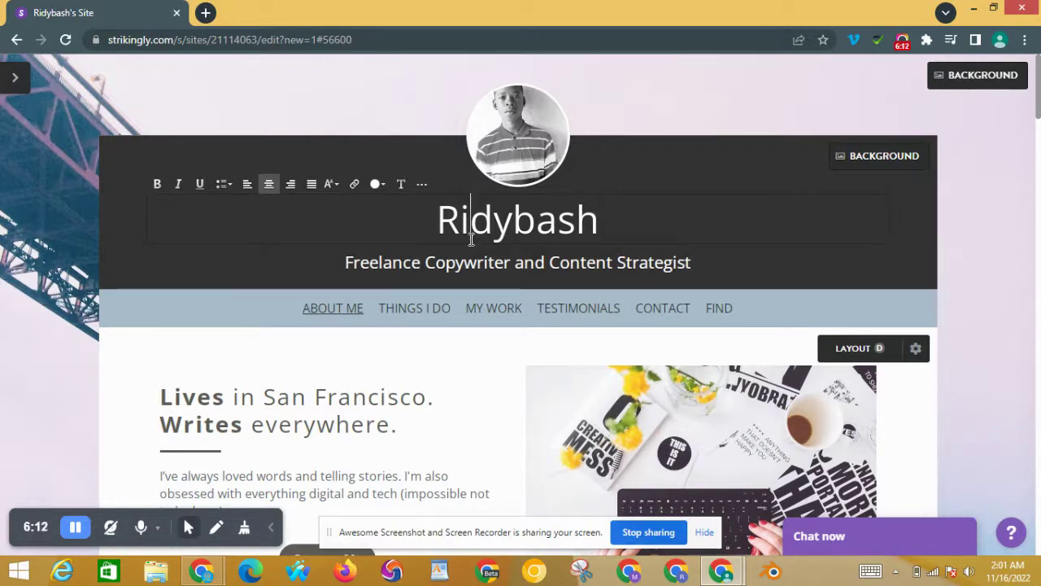
# Step: Make the Ridybash heading bold with a light text colour
pyautogui.doubleClick(474, 236)
pyautogui.click(160, 186)
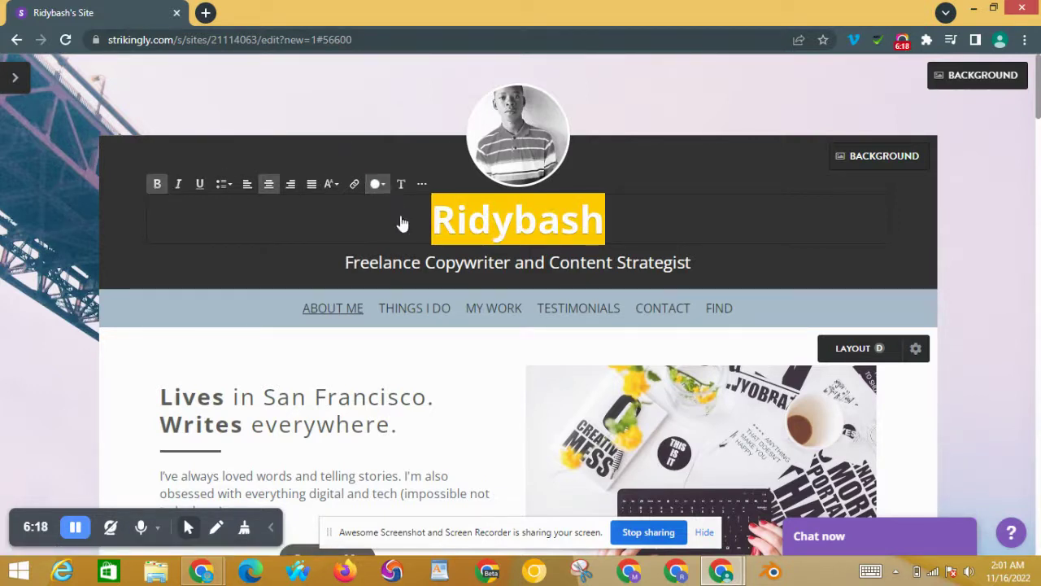
pyautogui.click(378, 185)
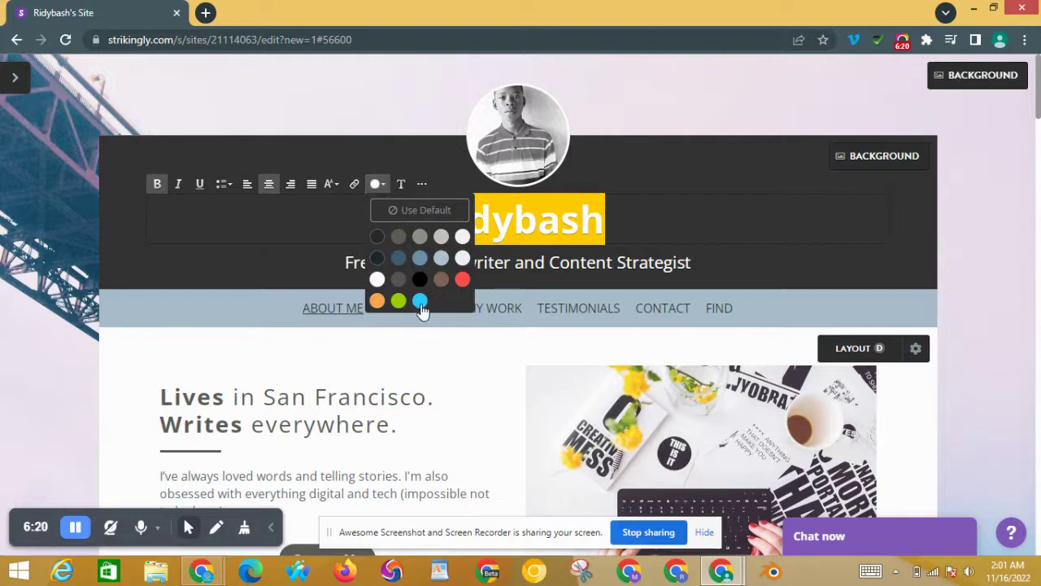
pyautogui.click(461, 258)
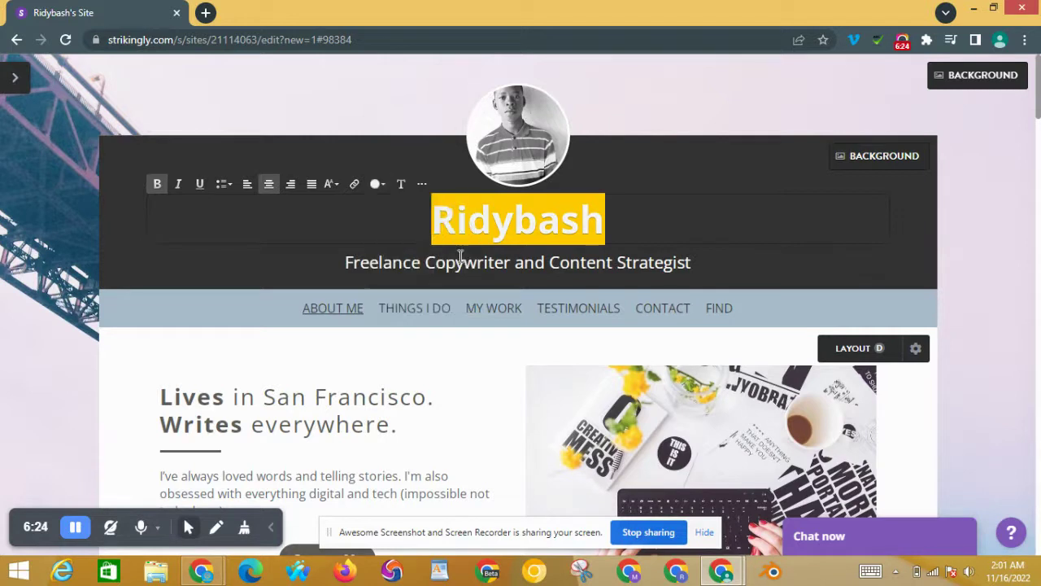
pyautogui.click(627, 212)
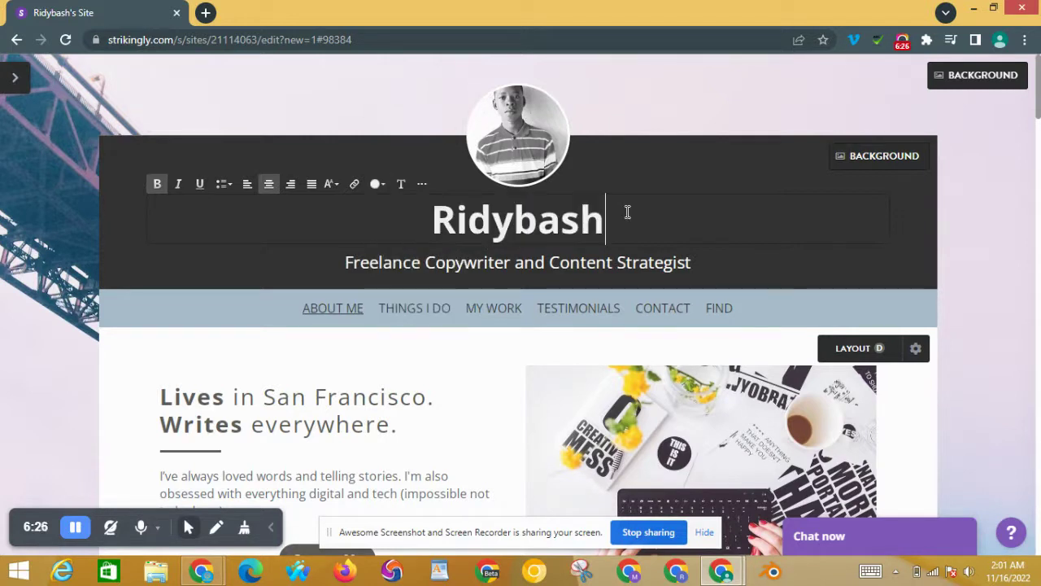
# Step: Rewrite the subtitle as '3d Character Artist', capitalising the C and A
pyautogui.tripleClick(661, 255)
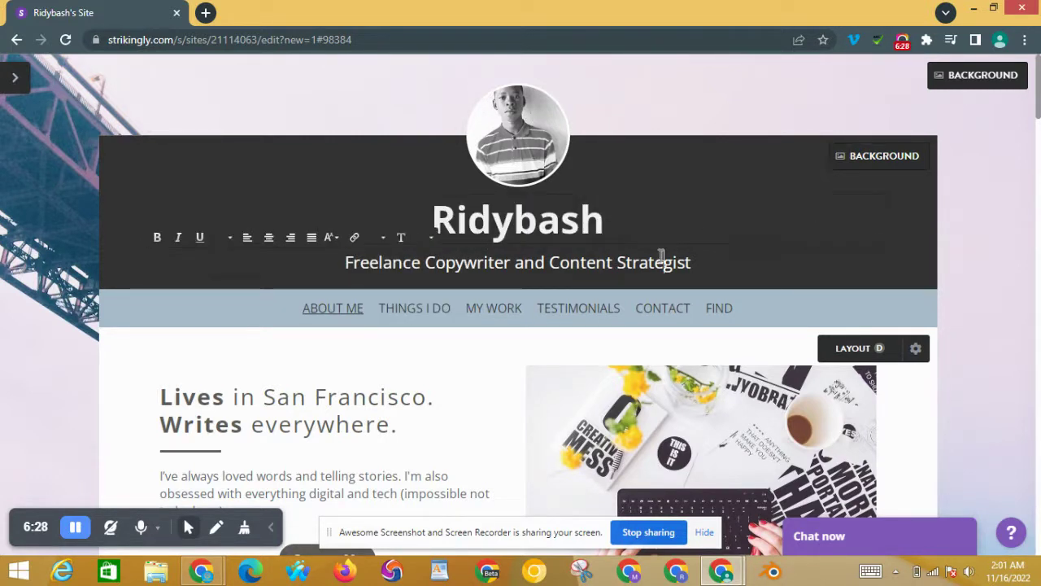
pyautogui.press('BackSpace')
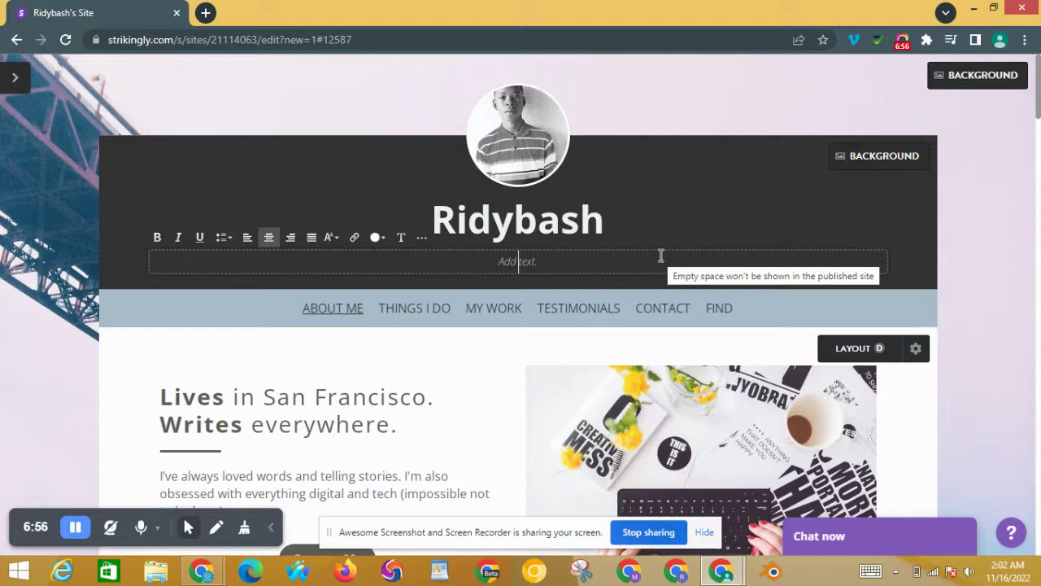
pyautogui.write('3')
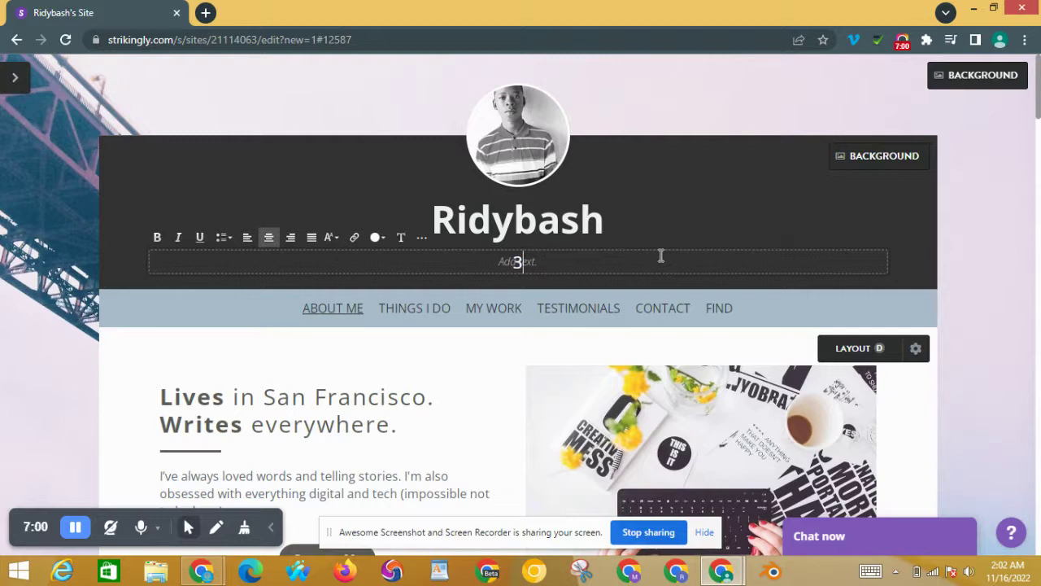
pyautogui.click(704, 199)
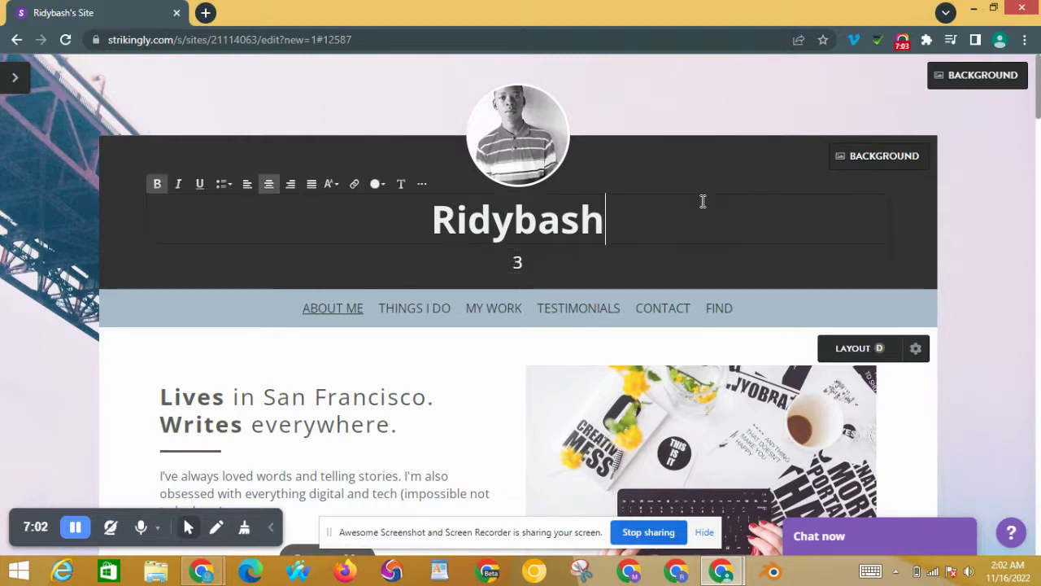
pyautogui.click(643, 265)
pyautogui.write('d ')
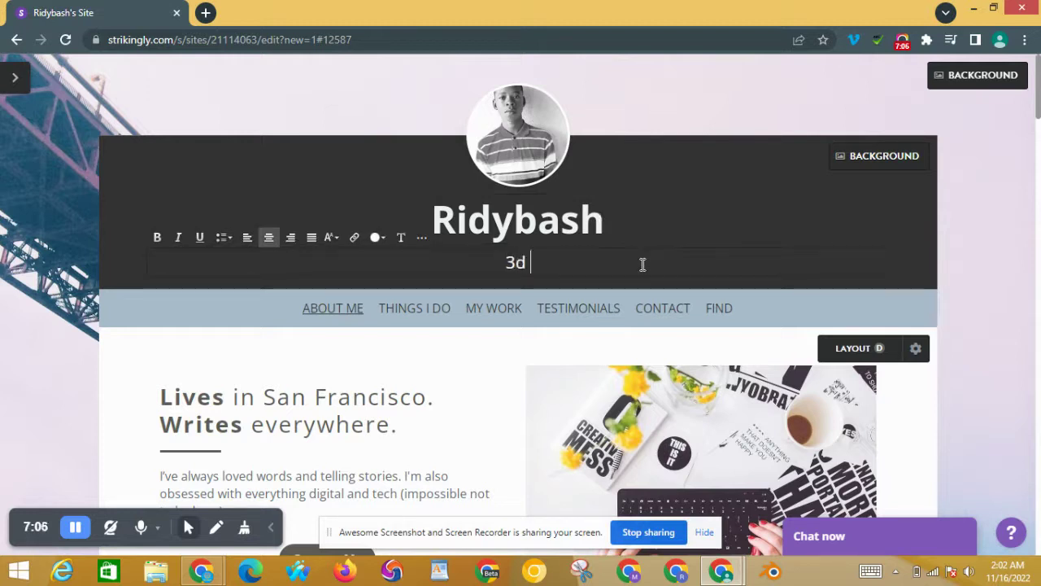
pyautogui.write('character a')
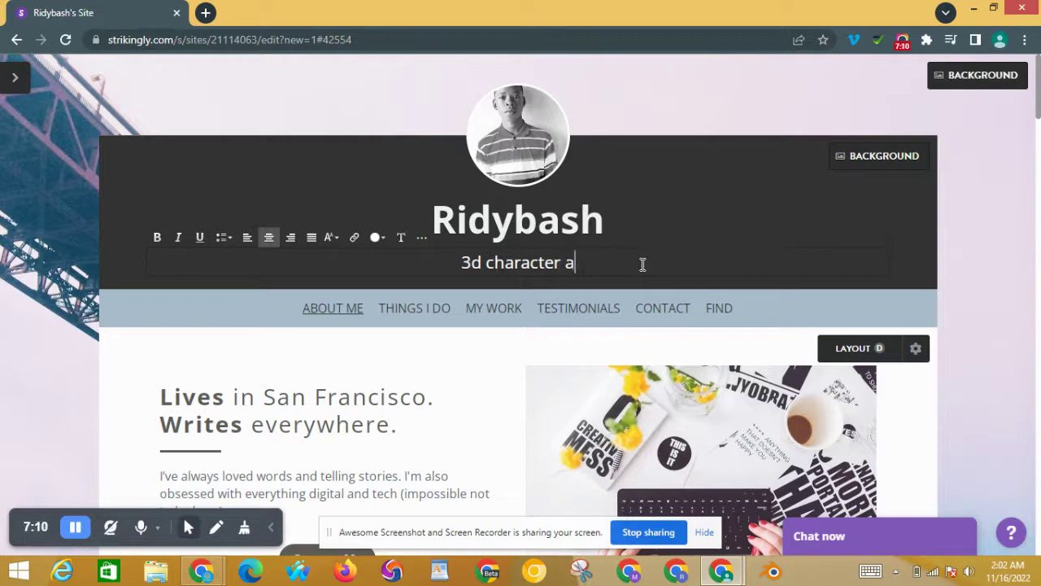
pyautogui.press('BackSpace')
pyautogui.write('Artist')
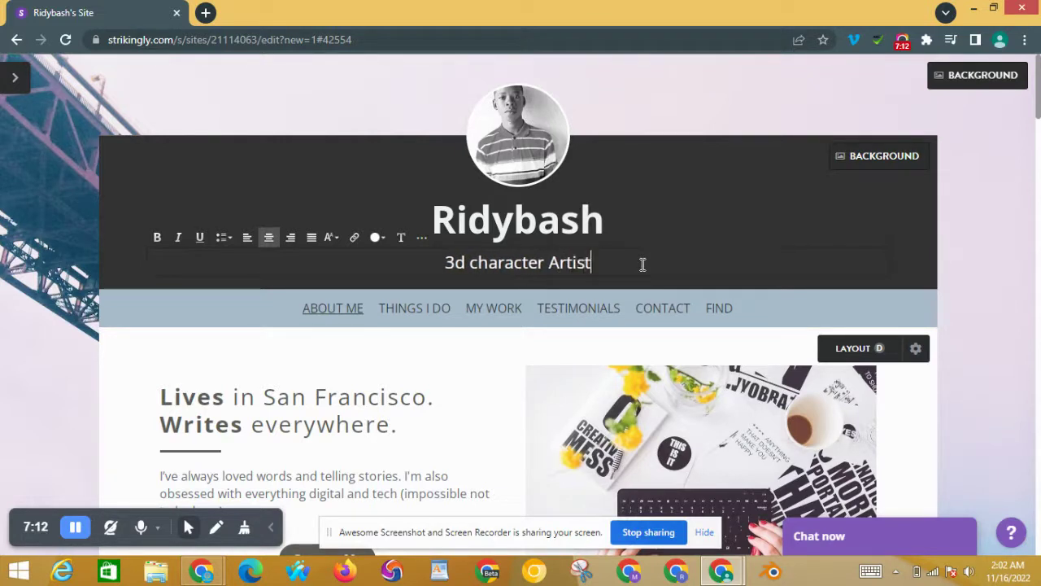
pyautogui.click(480, 264)
pyautogui.press('BackSpace')
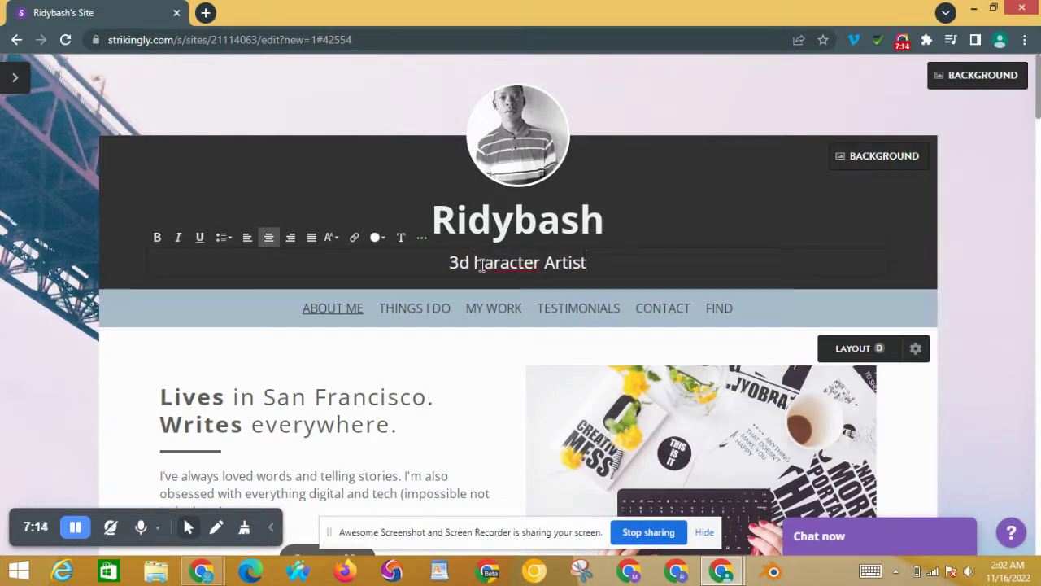
pyautogui.write('C')
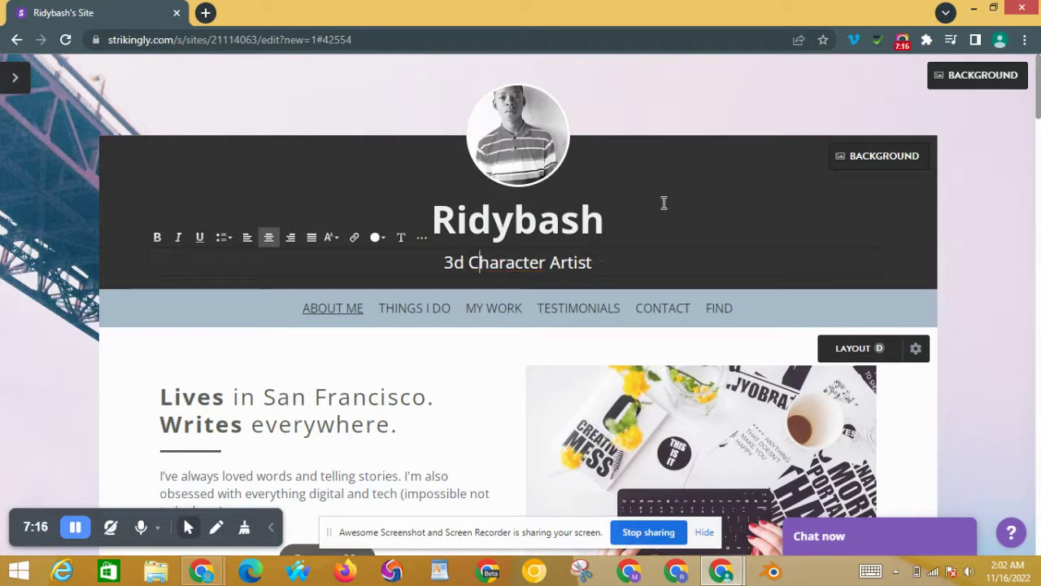
pyautogui.click(660, 203)
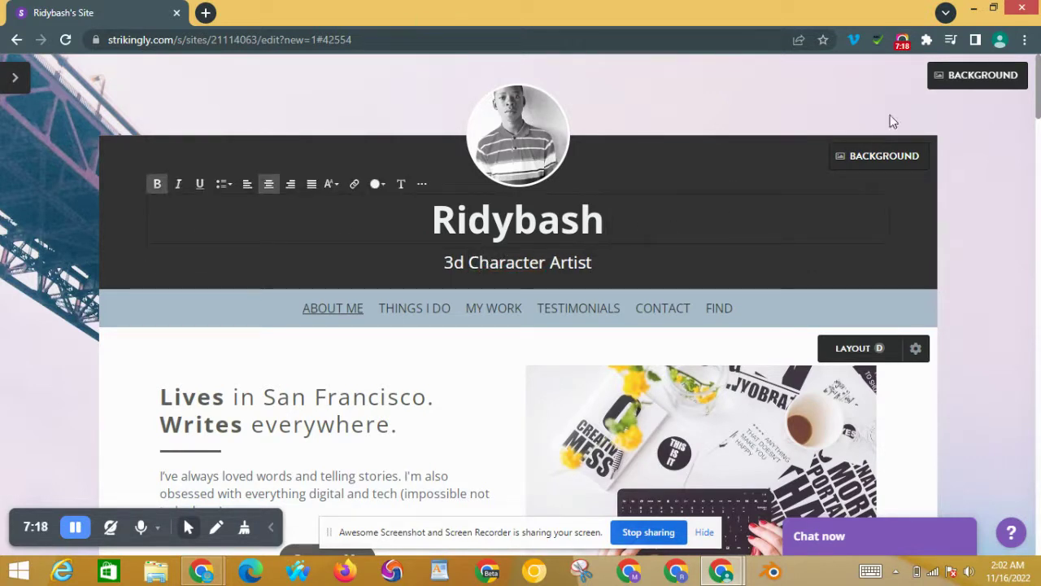
# Step: Try several colour swatches for the page background, then save light beige
pyautogui.click(980, 79)
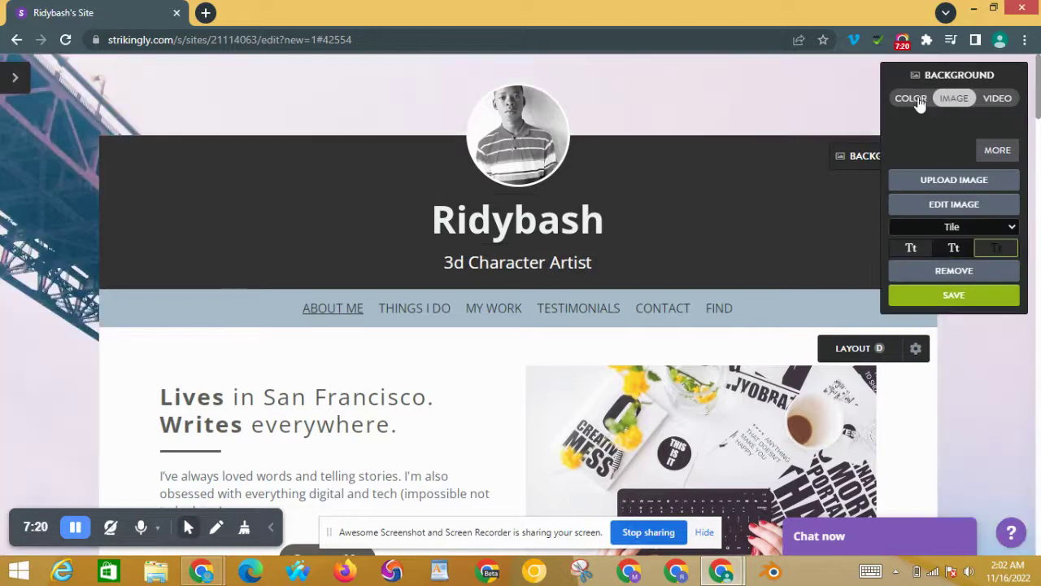
pyautogui.click(909, 98)
pyautogui.click(928, 149)
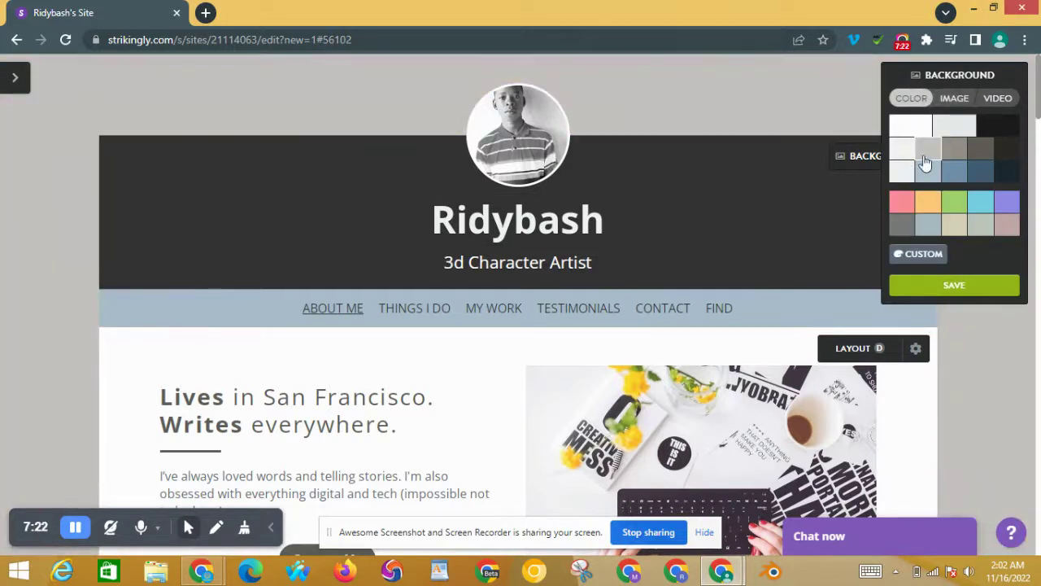
pyautogui.click(908, 199)
pyautogui.click(925, 173)
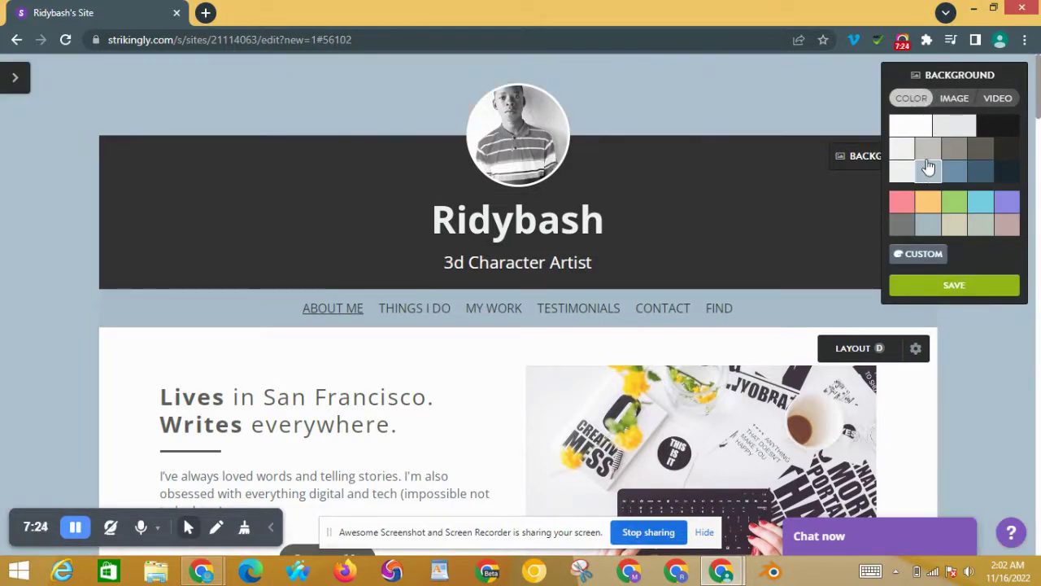
pyautogui.click(906, 176)
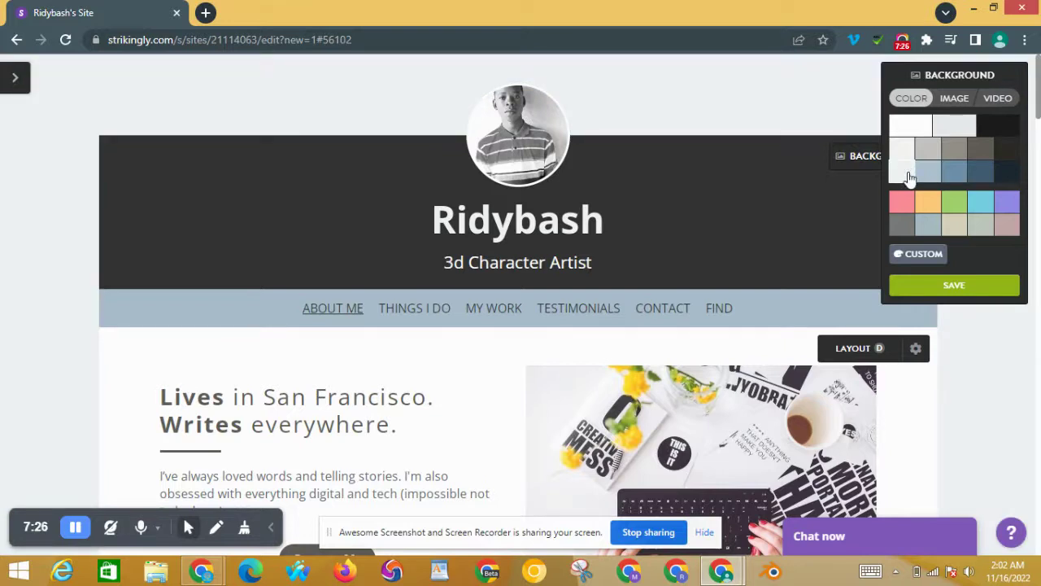
pyautogui.click(938, 178)
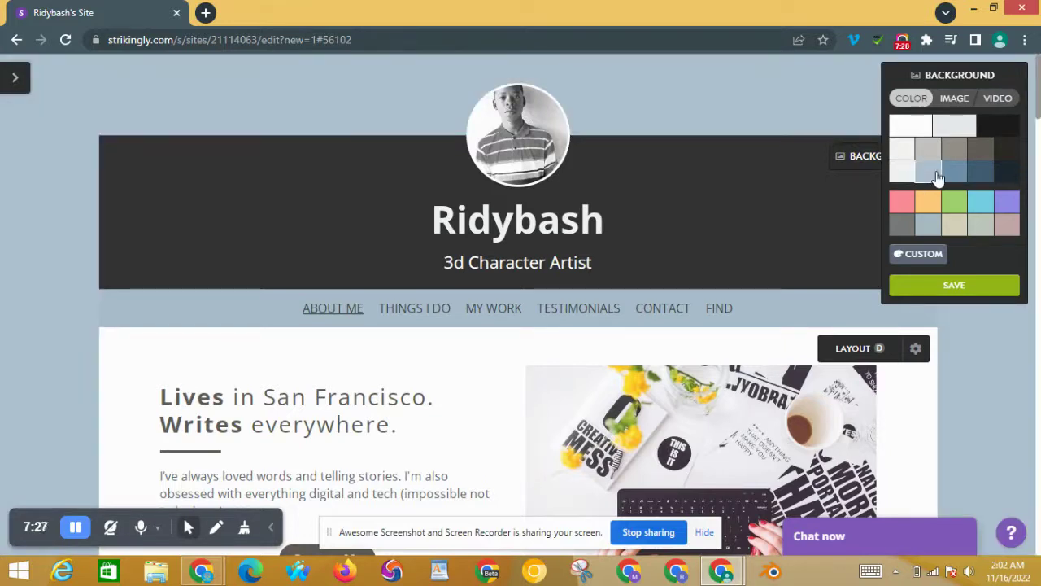
pyautogui.click(954, 170)
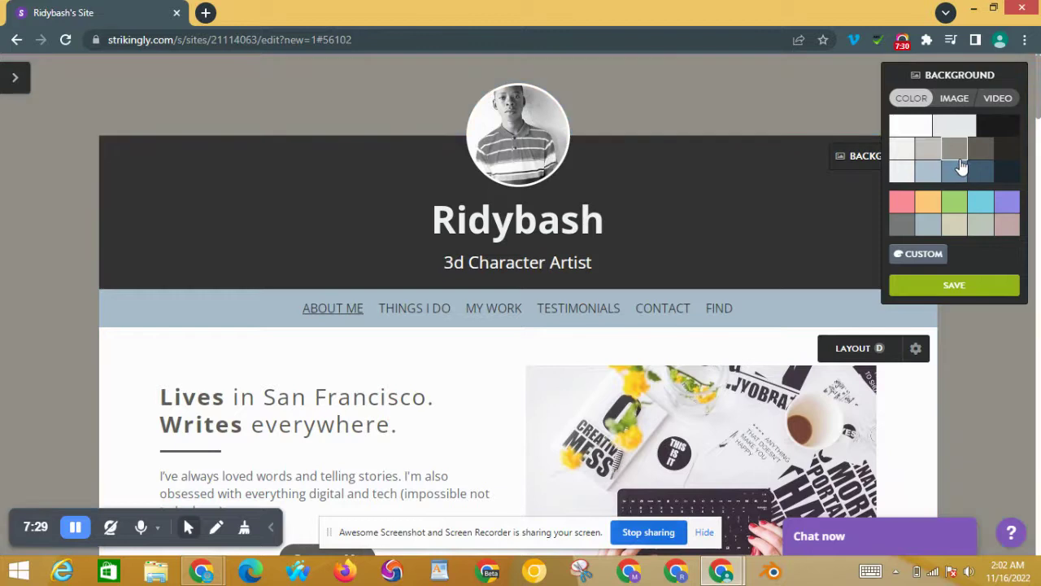
pyautogui.click(984, 153)
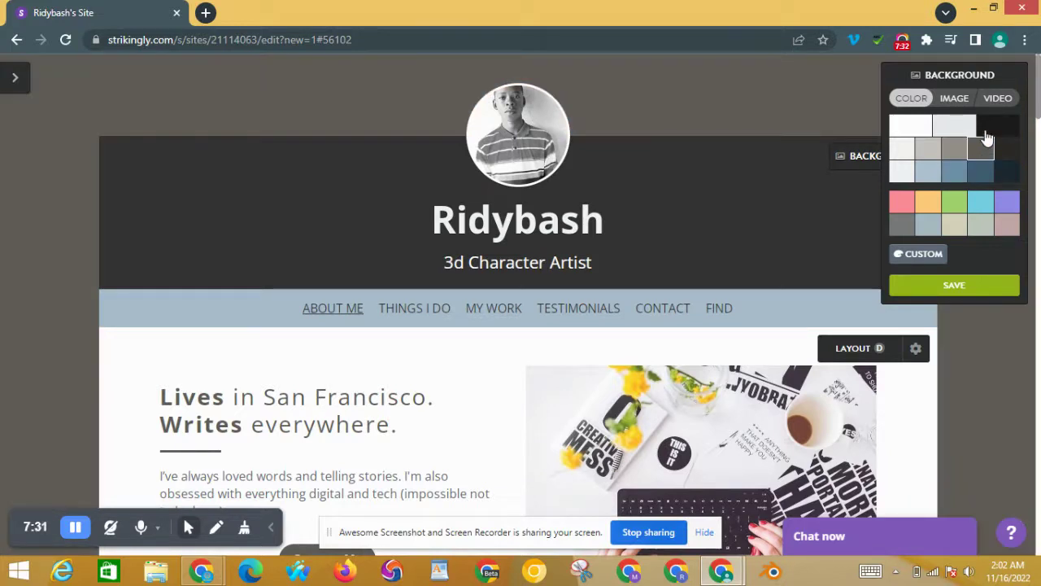
pyautogui.click(1006, 129)
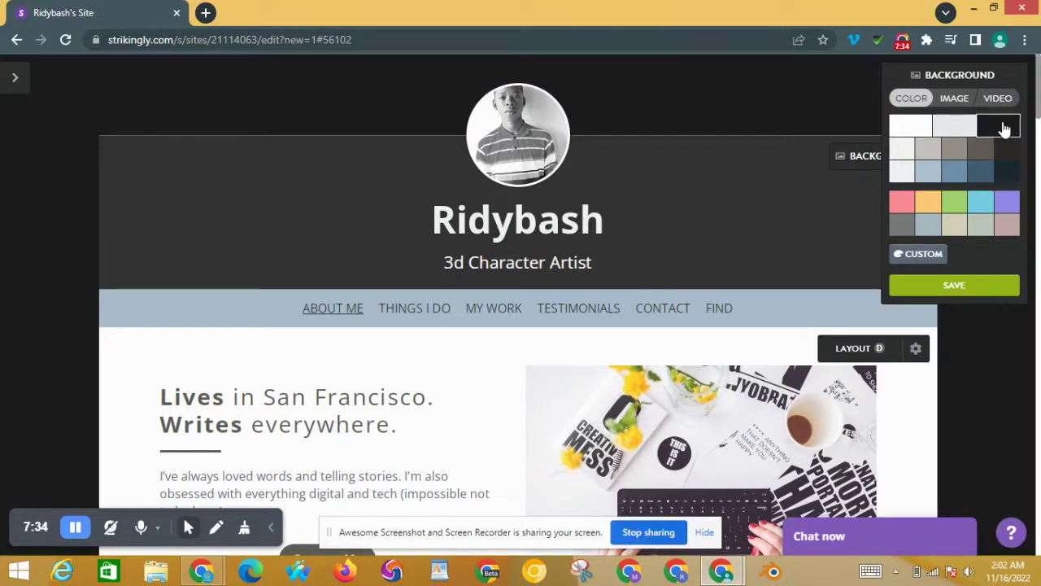
pyautogui.click(983, 174)
pyautogui.click(968, 231)
pyautogui.click(956, 233)
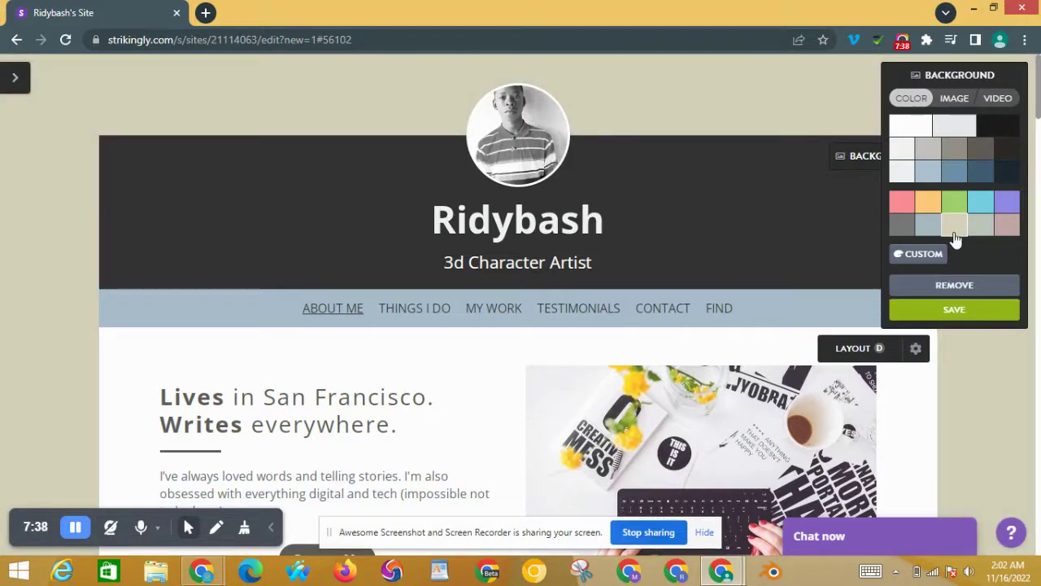
pyautogui.click(929, 308)
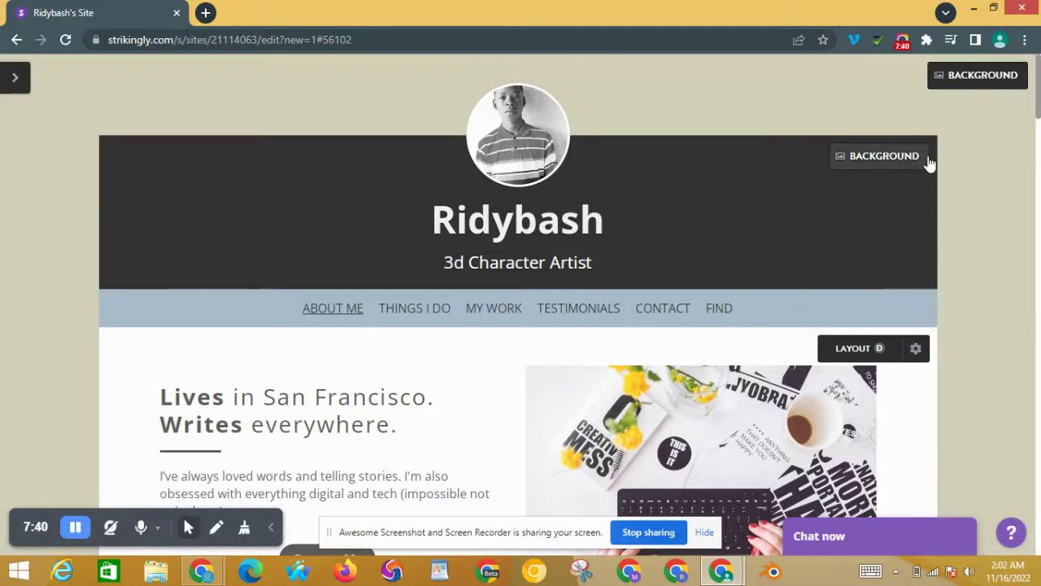
# Step: Replace 'Lives in San Francisco. Writes everywhere.' with 'About Me', bolded
pyautogui.scroll(-3, 1039, 94)
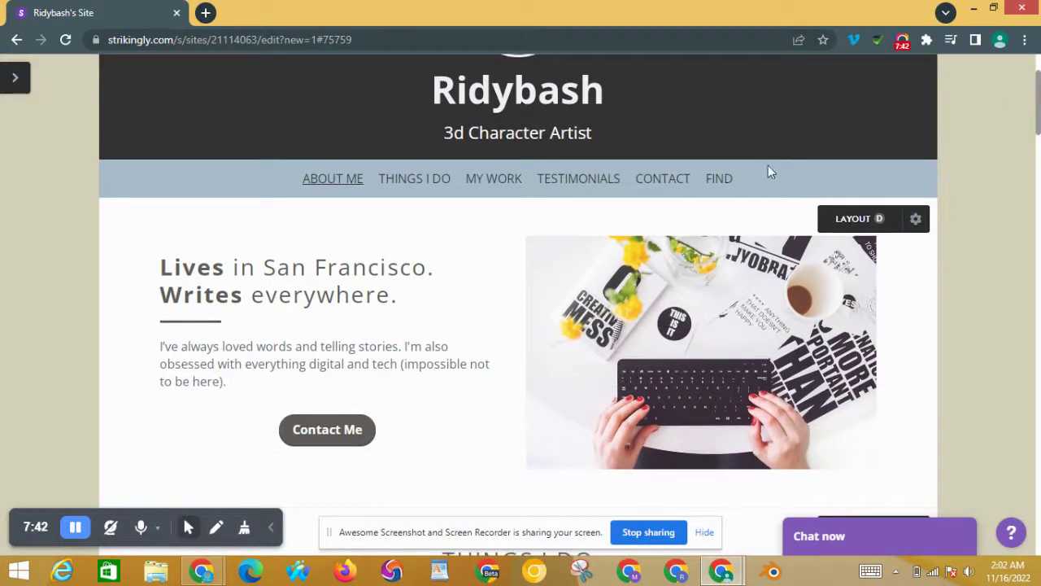
pyautogui.tripleClick(268, 279)
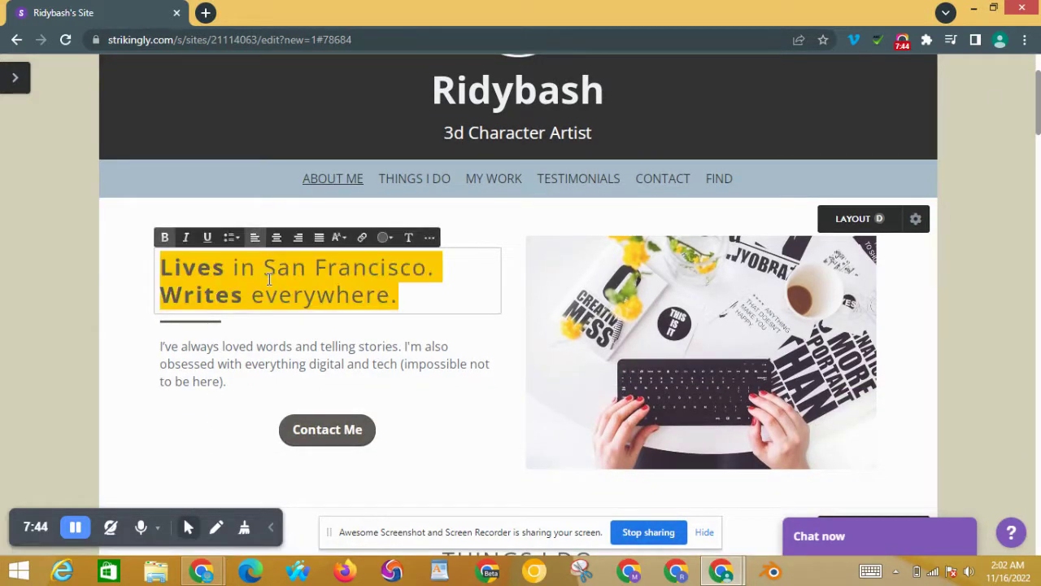
pyautogui.press('BackSpace')
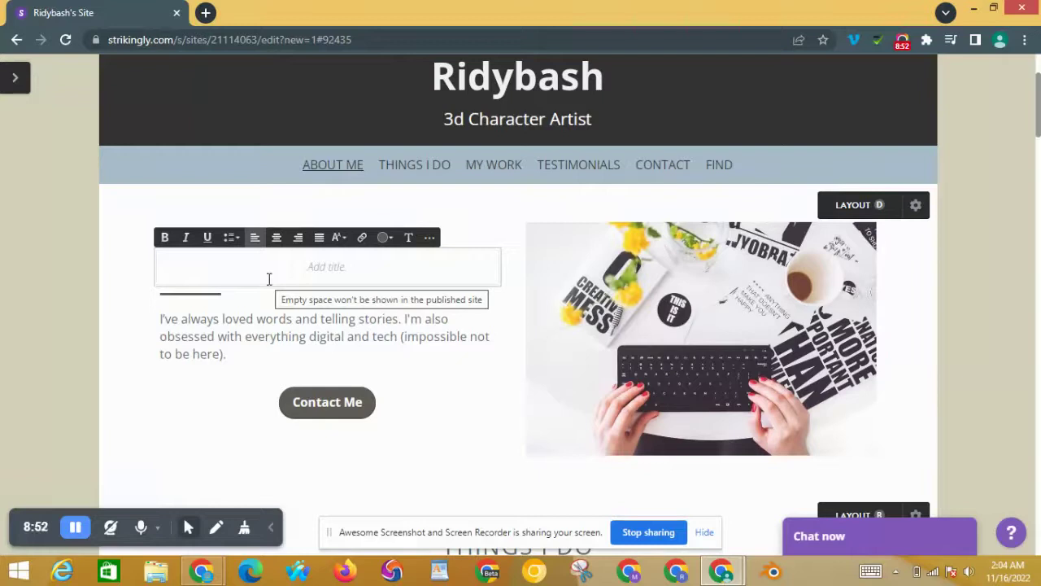
pyautogui.write('L')
pyautogui.press('BackSpace')
pyautogui.write('I')
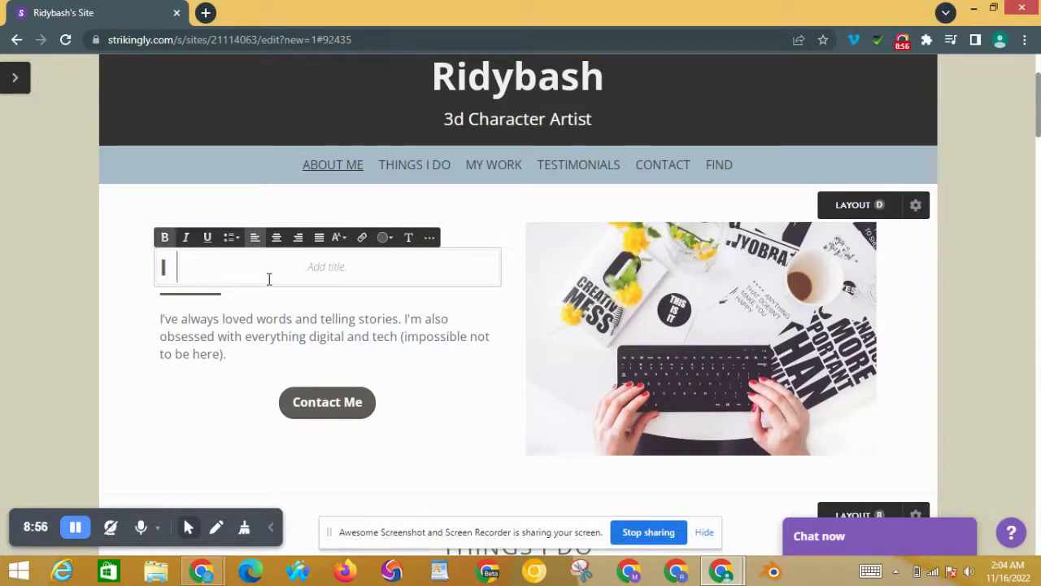
pyautogui.write(' am')
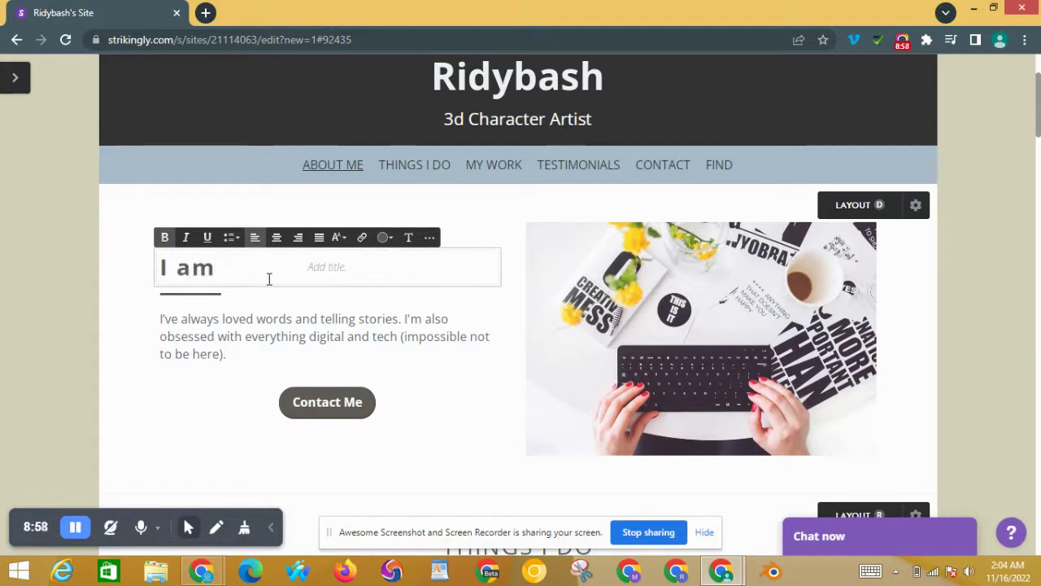
pyautogui.press('BackSpace')
pyautogui.press('BackSpace')
pyautogui.press('BackSpace')
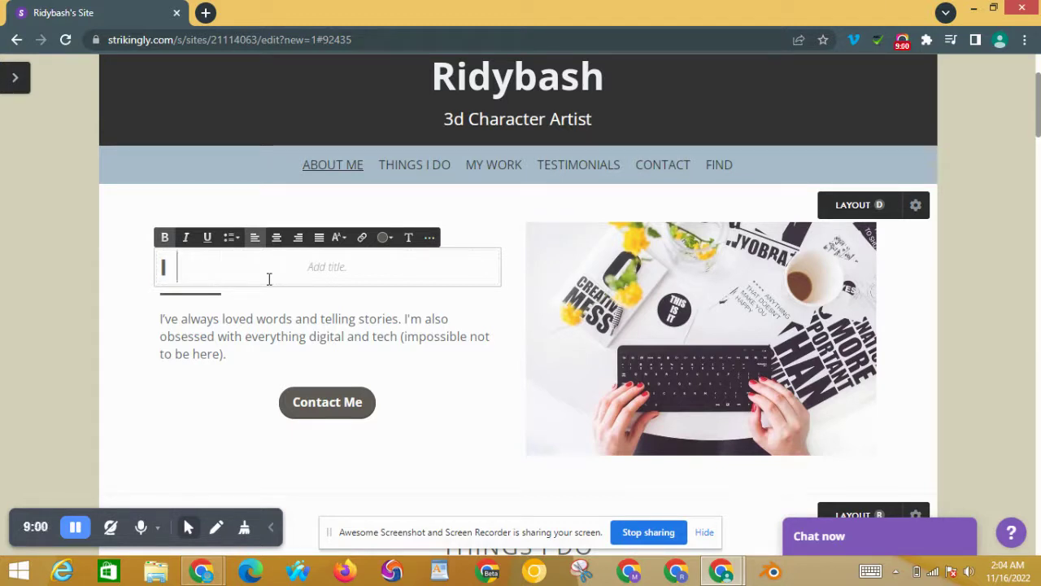
pyautogui.press('BackSpace')
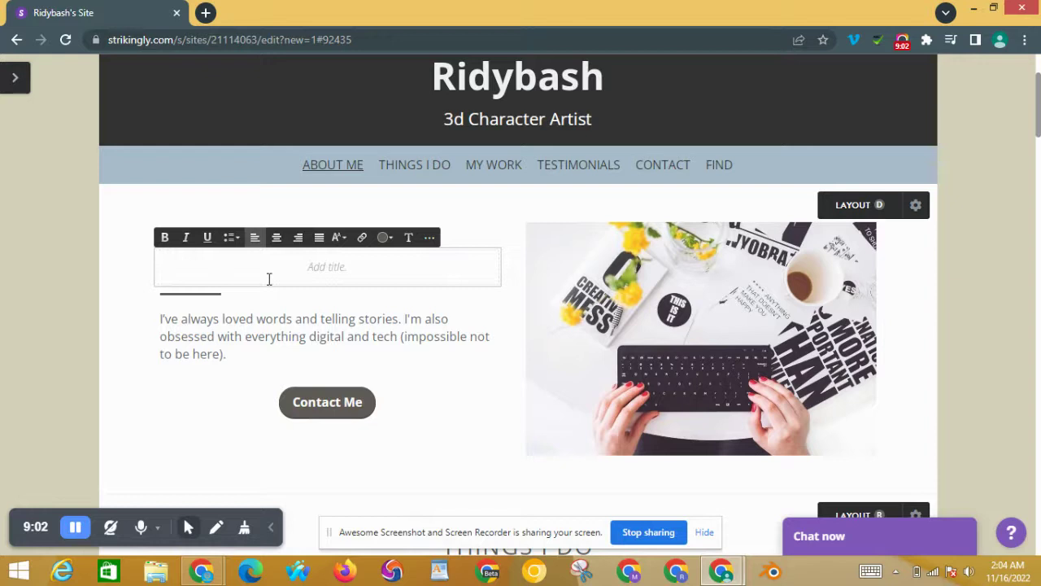
pyautogui.write('Ab')
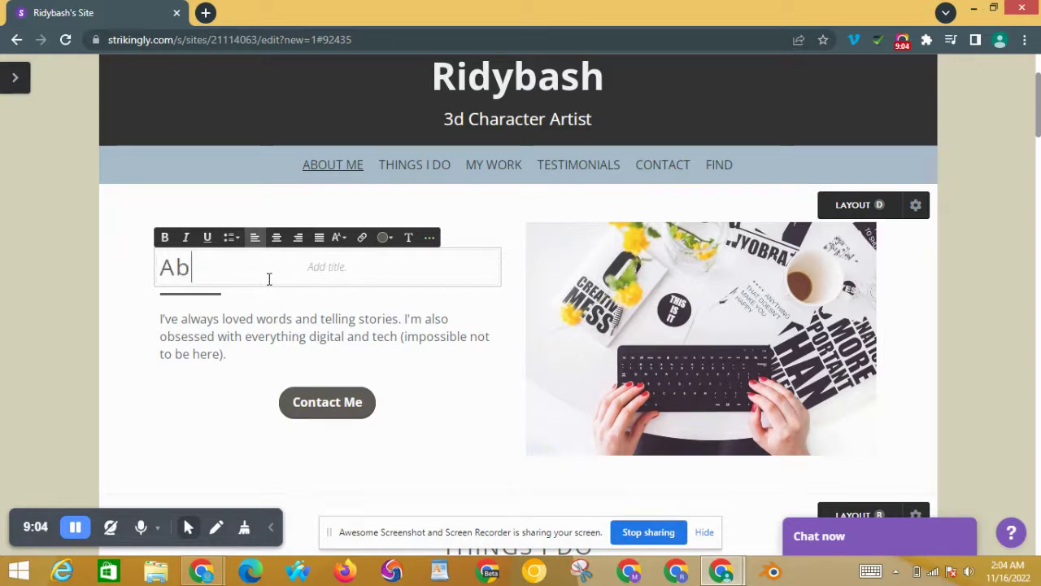
pyautogui.write('ou')
pyautogui.write('t Ne')
pyautogui.press('BackSpace')
pyautogui.press('BackSpace')
pyautogui.write('Me')
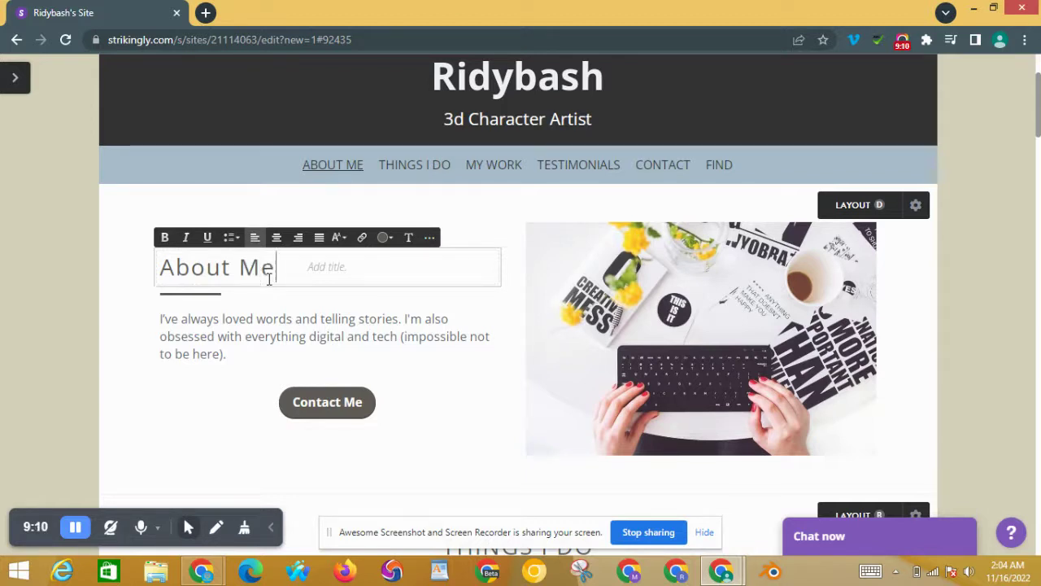
pyautogui.tripleClick(240, 267)
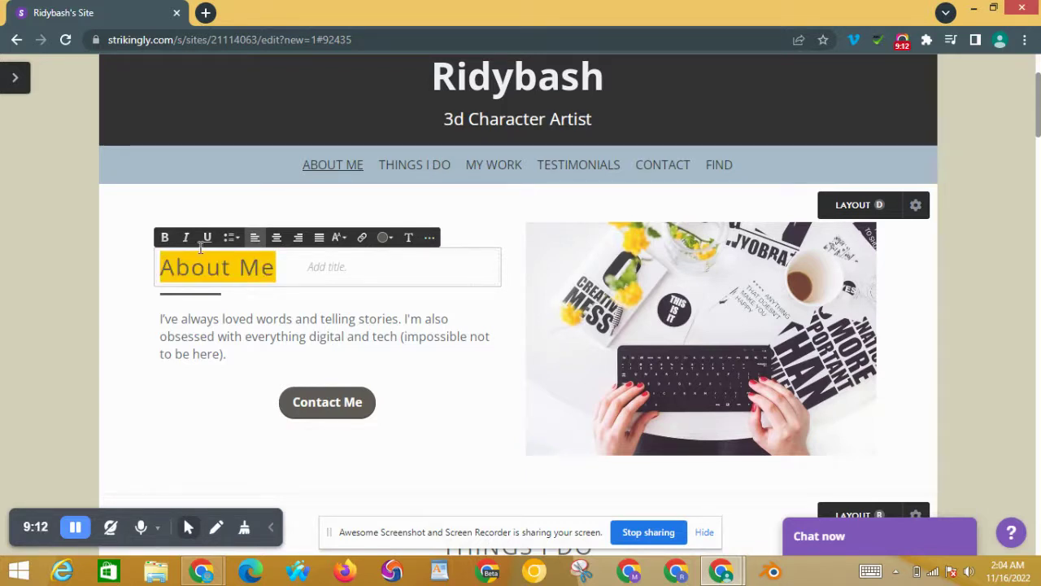
pyautogui.click(167, 241)
# Step: Replace the About Me paragraph with 'Ridybash, i am a professional and well creative 3d character artist...'
pyautogui.tripleClick(266, 319)
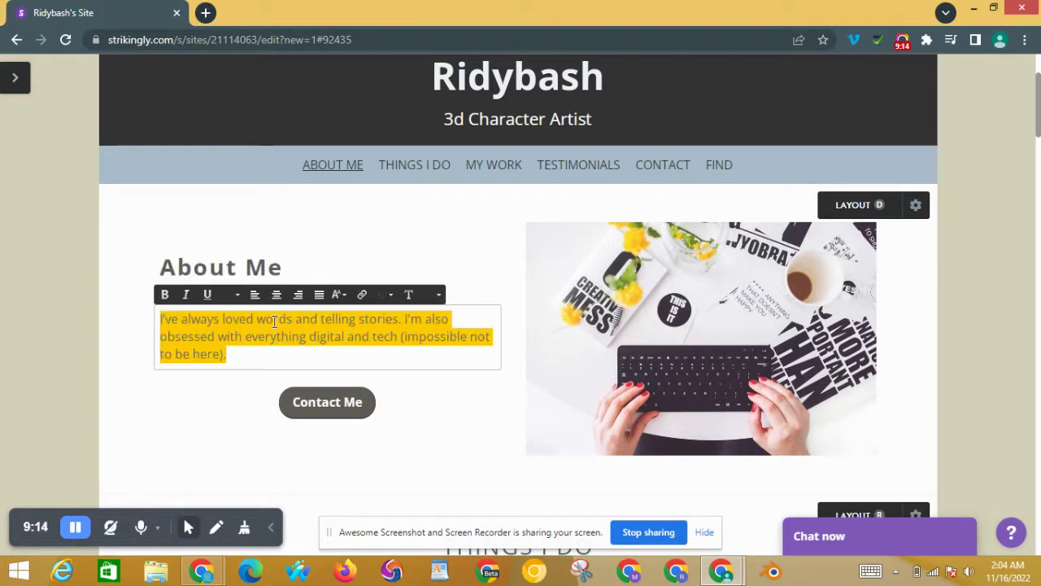
pyautogui.press('BackSpace')
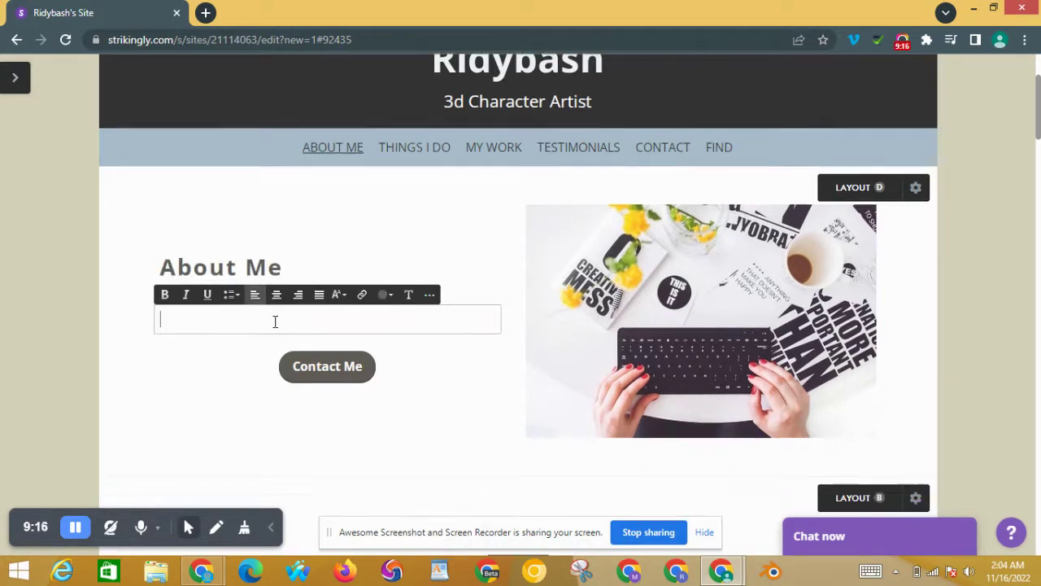
pyautogui.write('I am Rid')
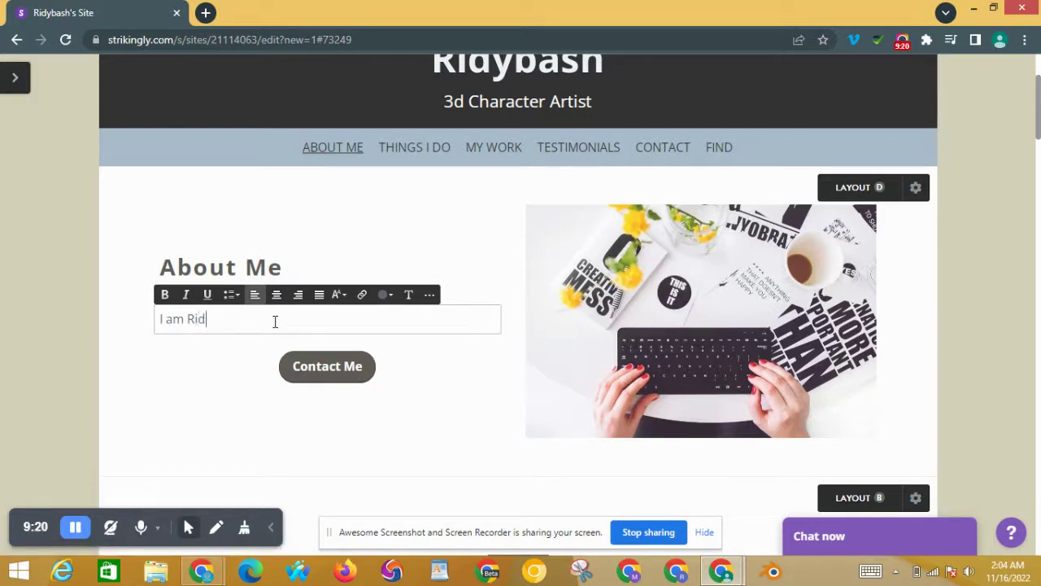
pyautogui.write('ybash, i am a professional and ')
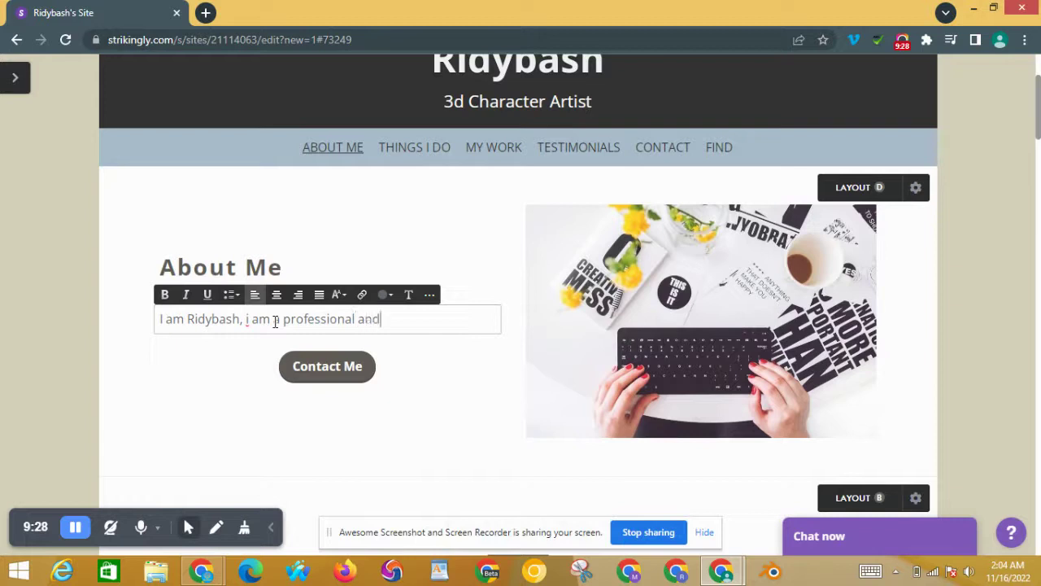
pyautogui.write('well creative ')
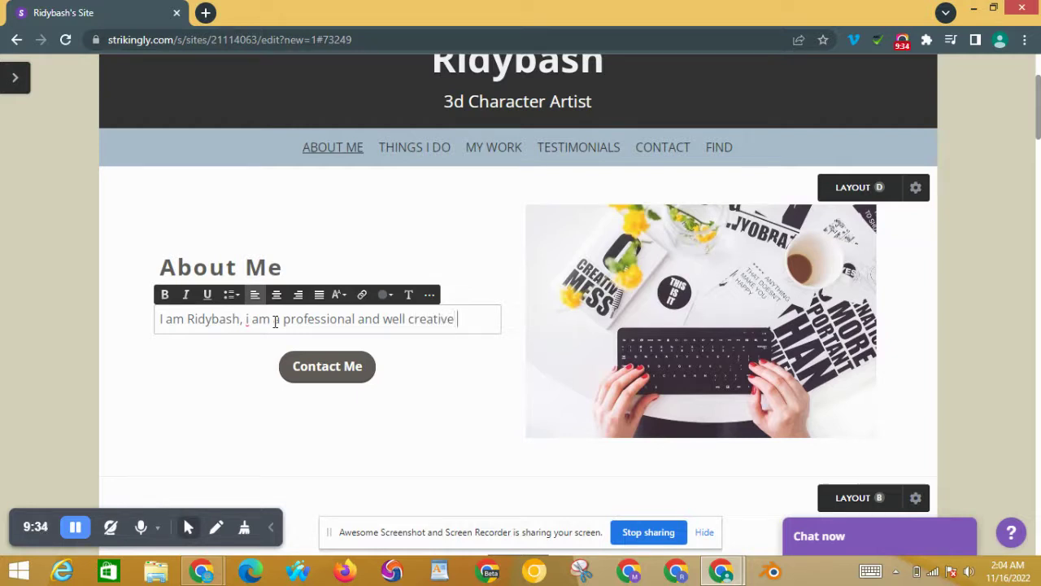
pyautogui.write('3d characte')
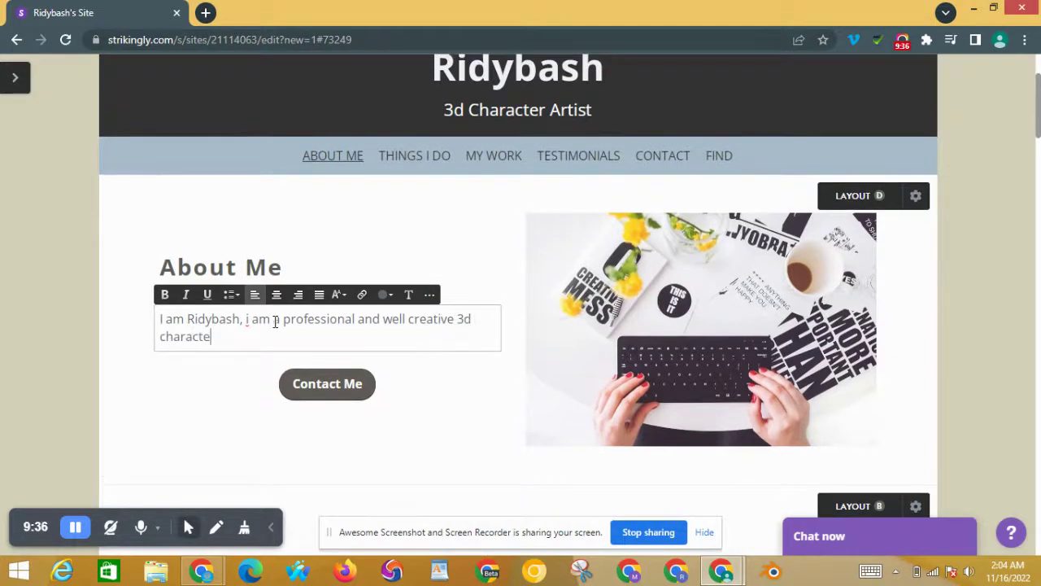
pyautogui.write('r artist. I am talented')
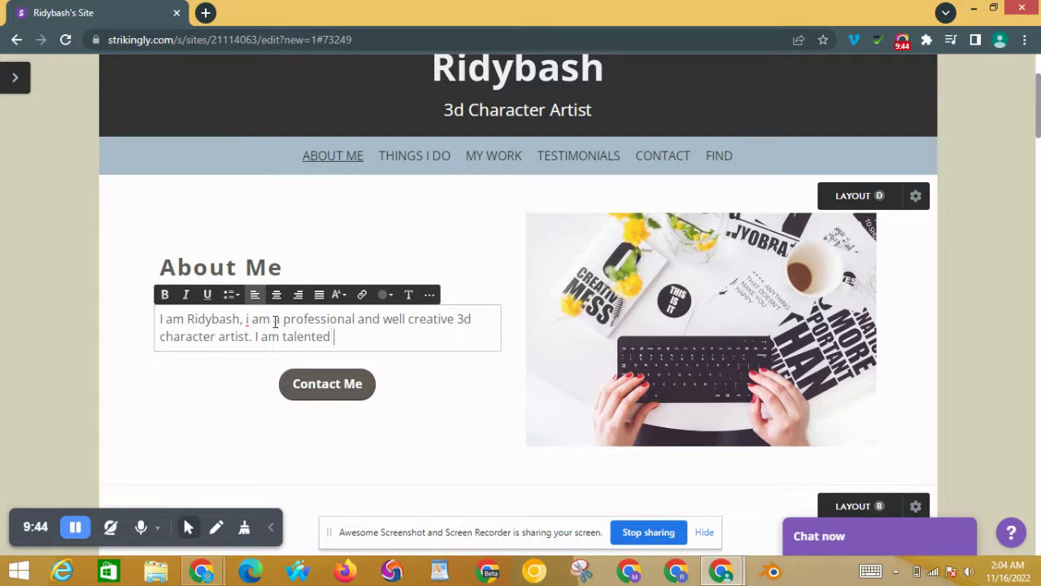
pyautogui.write(' in this type o')
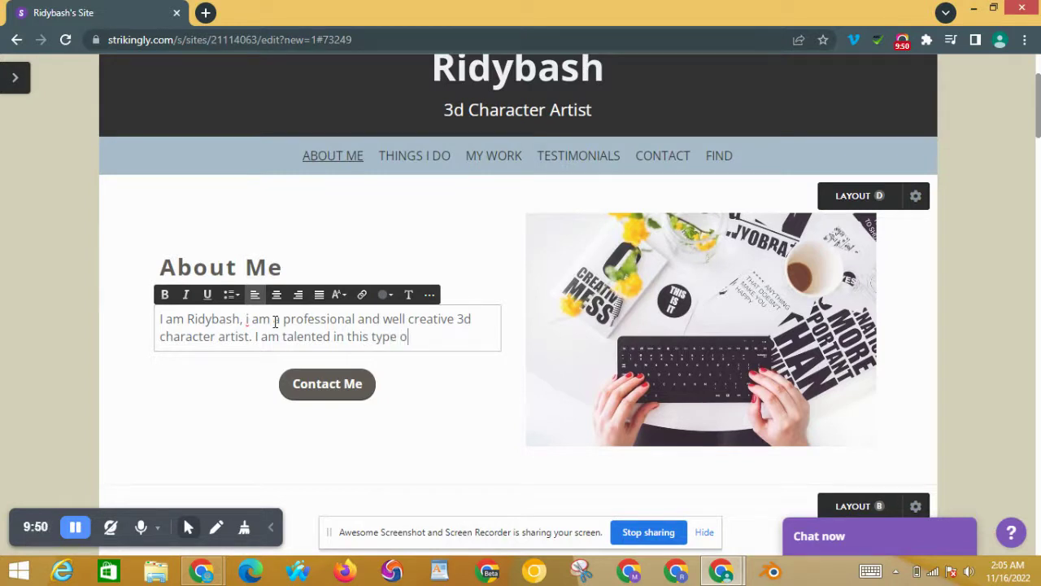
pyautogui.write('f project')
pyautogui.press('BackSpace')
pyautogui.press('BackSpace')
pyautogui.press('BackSpace')
pyautogui.press('BackSpace')
pyautogui.press('BackSpace')
pyautogui.press('BackSpace')
pyautogui.press('BackSpace')
pyautogui.press('BackSpace')
pyautogui.press('BackSpace')
pyautogui.press('BackSpace')
pyautogui.press('BackSpace')
pyautogui.press('BackSpace')
pyautogui.press('BackSpace')
pyautogui.press('BackSpace')
pyautogui.write('field')
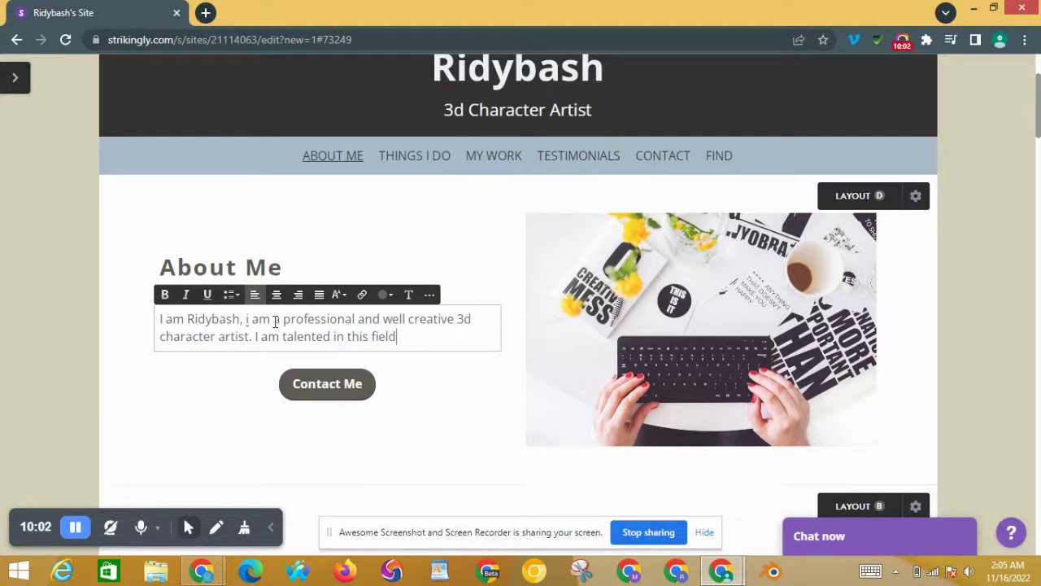
pyautogui.write('. ')
pyautogui.write('and')
pyautogui.press('BackSpace')
pyautogui.press('BackSpace')
pyautogui.press('BackSpace')
pyautogui.press('BackSpace')
pyautogui.press('BackSpace')
pyautogui.press('BackSpace')
pyautogui.write('and i c')
pyautogui.press('BackSpace')
pyautogui.press('BackSpace')
# Step: Finish the About Me text: any types of model, like {game character, metahuman character... product animation}
pyautogui.write('n make any types of model')
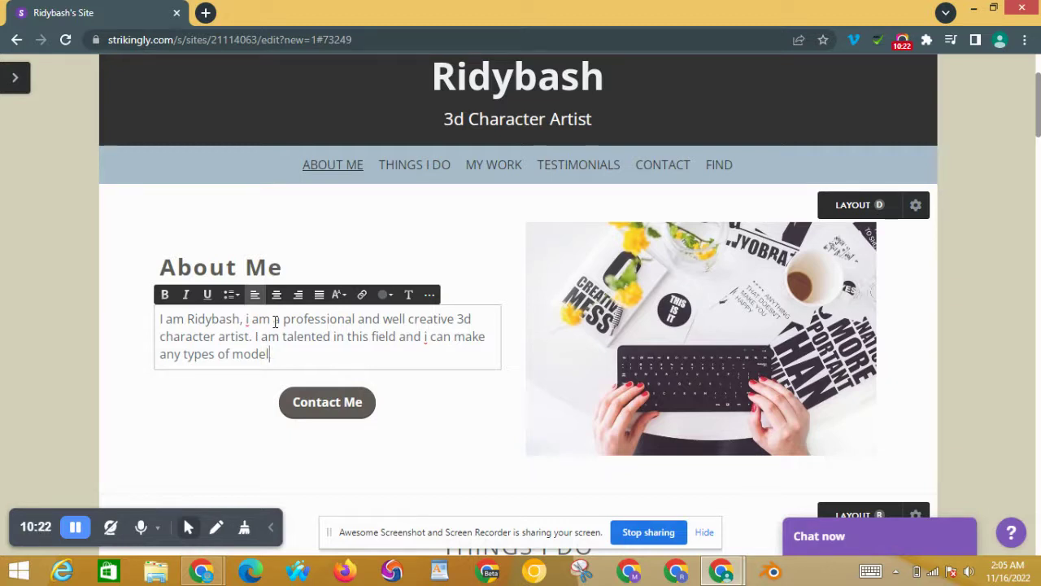
pyautogui.write('.  like game')
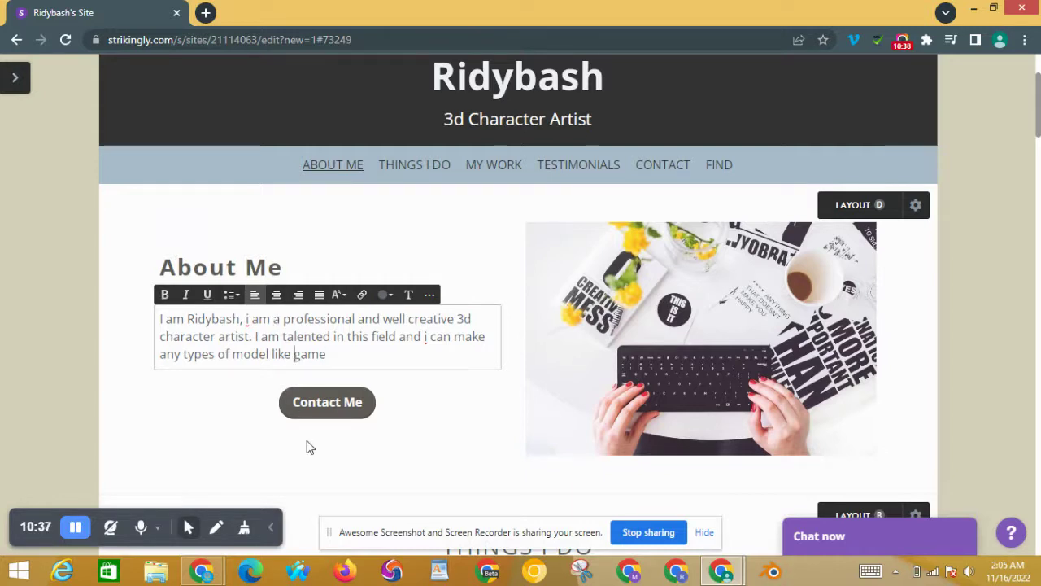
pyautogui.write('<')
pyautogui.press('BackSpace')
pyautogui.write('{game')
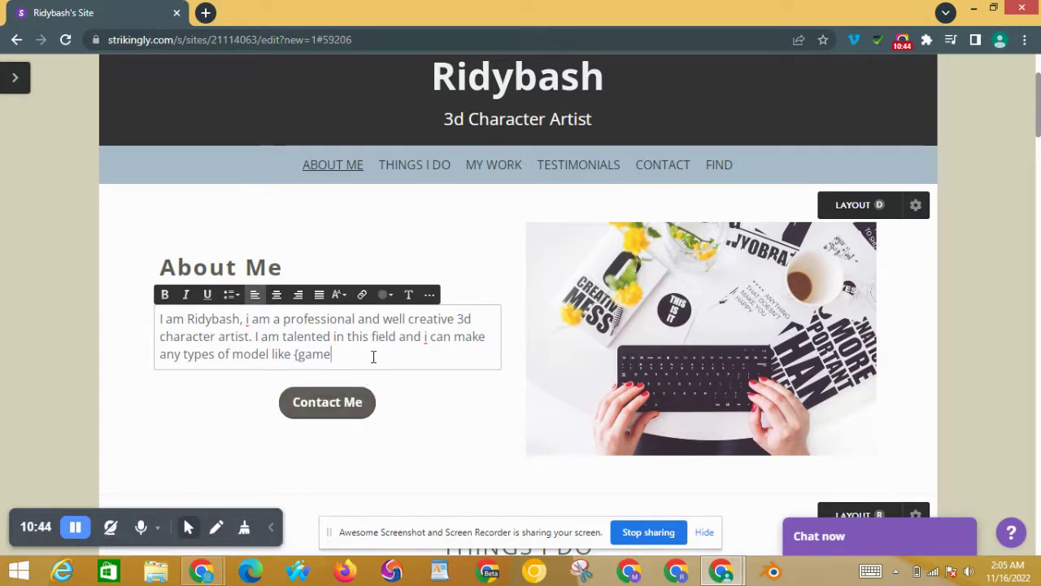
pyautogui.write(' character, metahuman c')
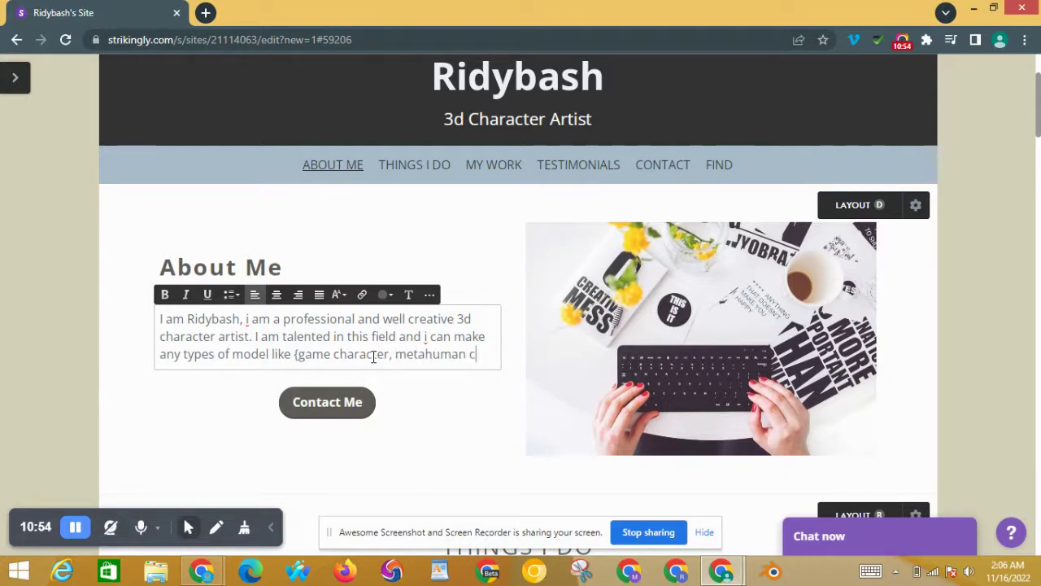
pyautogui.write('harac')
pyautogui.write('ter and other mode')
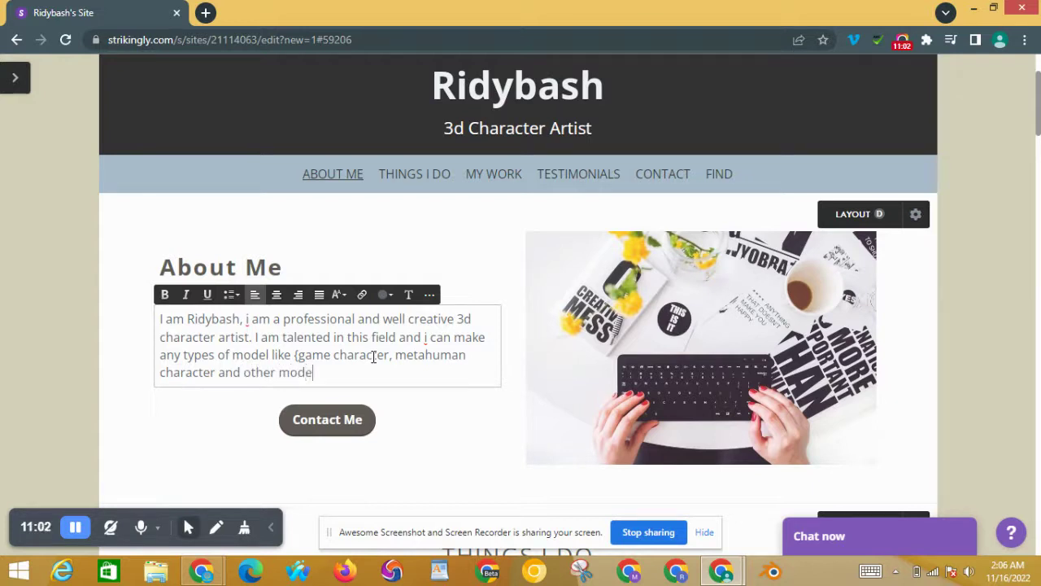
pyautogui.write('l inclusing a')
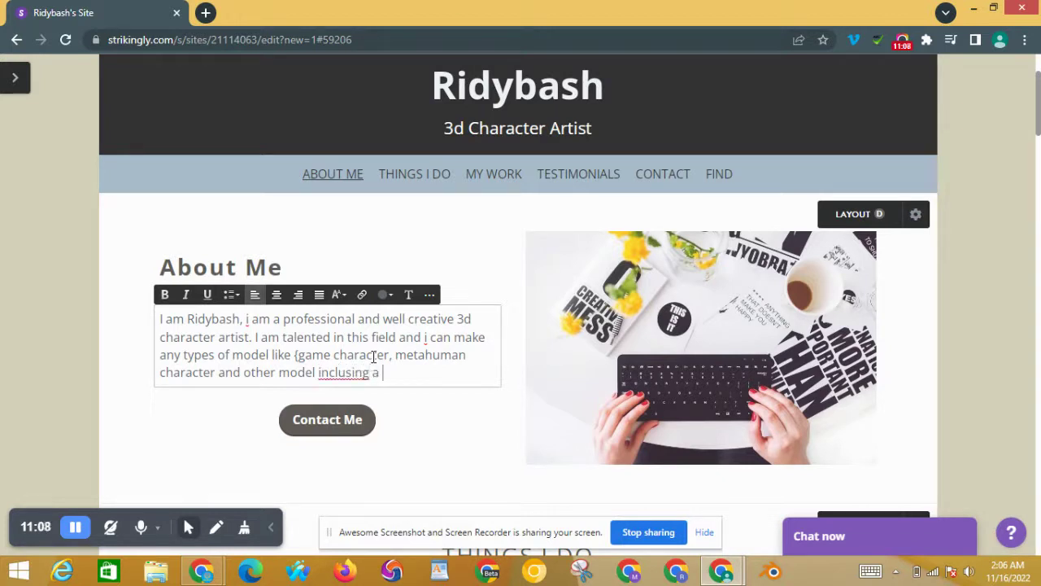
pyautogui.press('BackSpace')
pyautogui.press('BackSpace')
pyautogui.press('BackSpace')
pyautogui.press('BackSpace')
pyautogui.press('BackSpace')
pyautogui.press('BackSpace')
pyautogui.press('BackSpace')
pyautogui.write('ding a pro')
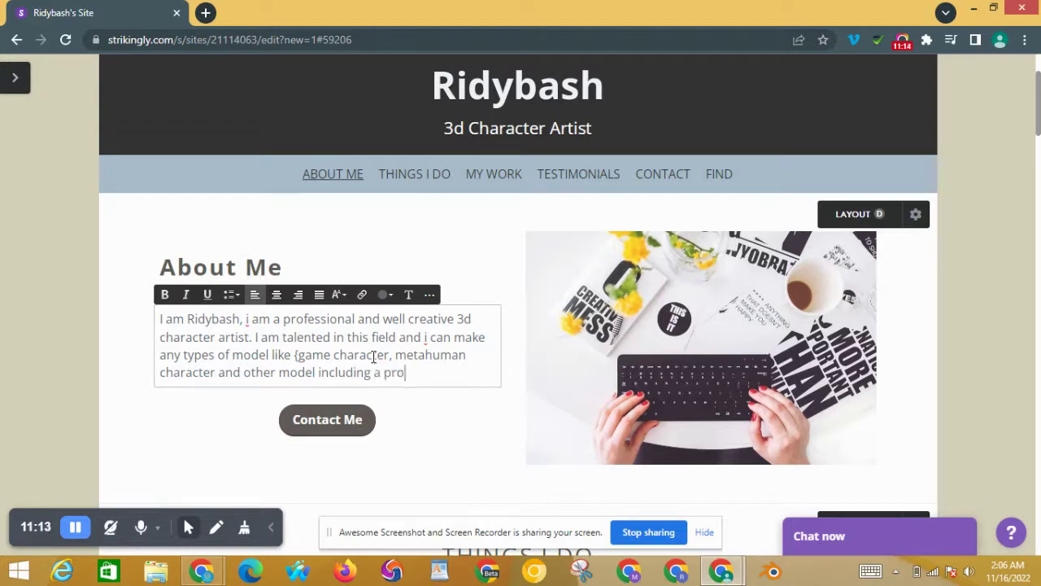
pyautogui.write('duct animation')
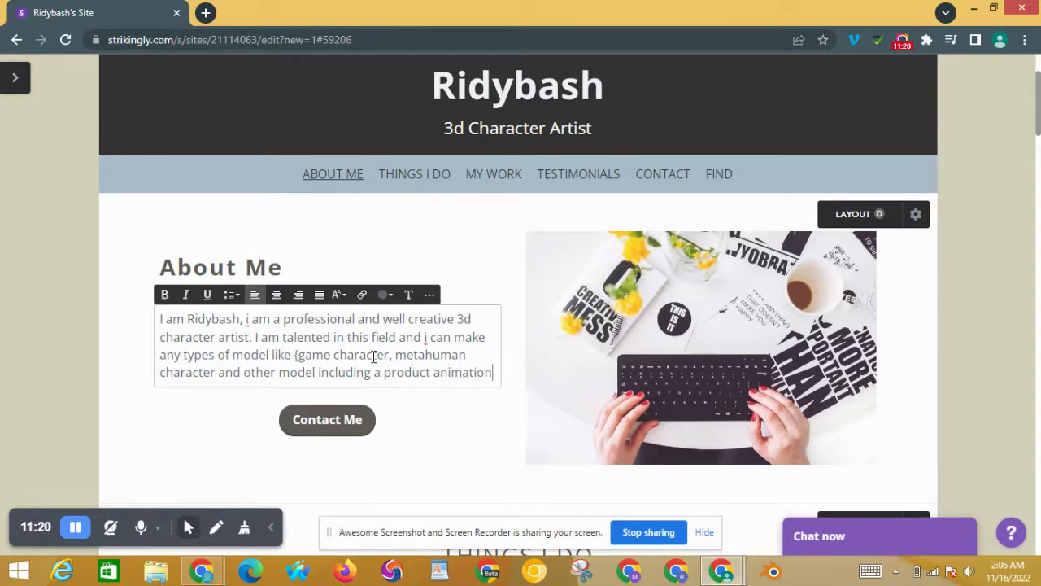
pyautogui.write('}.')
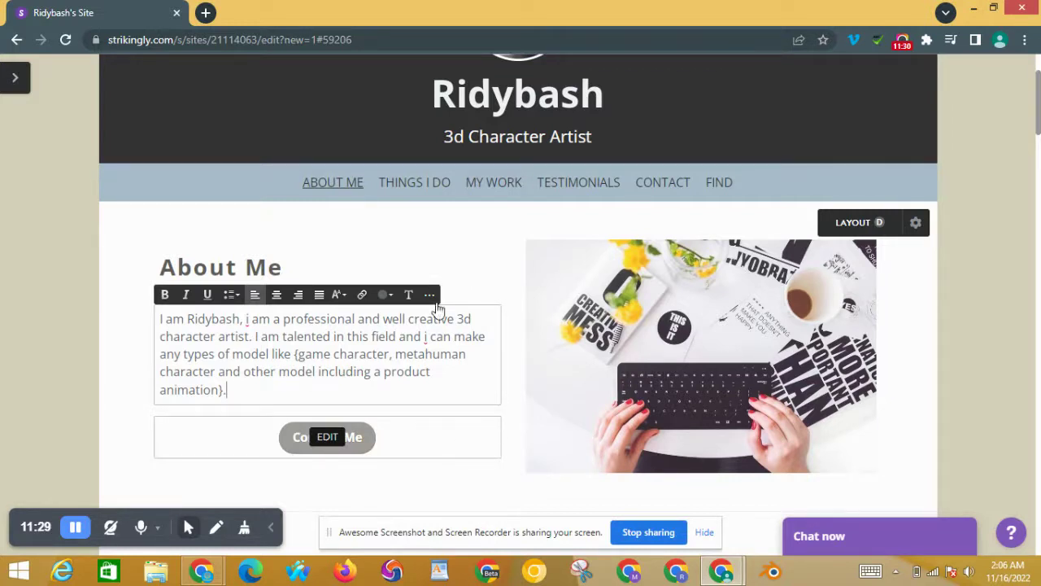
pyautogui.click(134, 270)
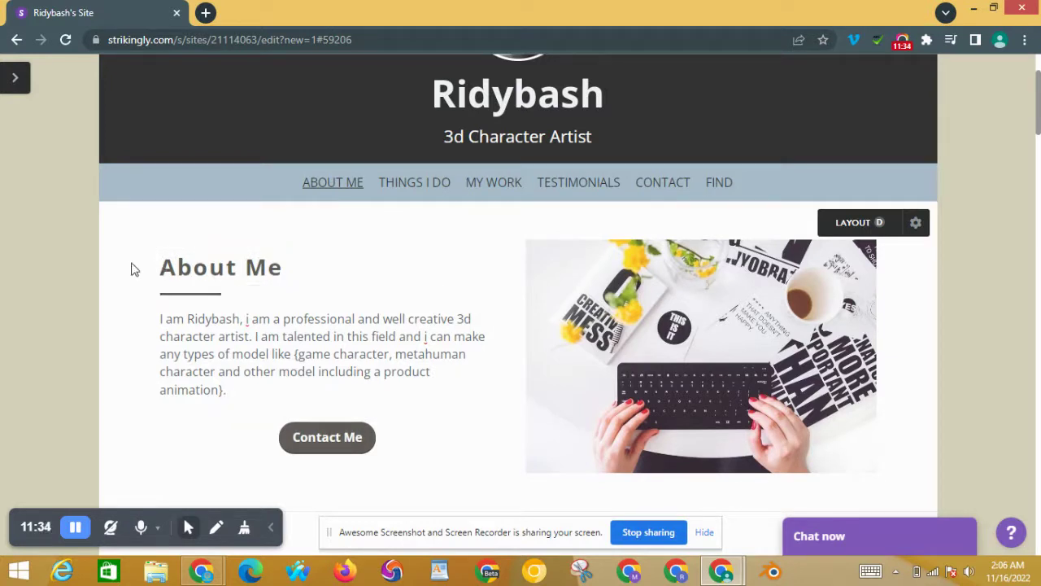
# Step: Empty the Contact Me button's Link URL field and open a new blank browser tab
pyautogui.click(330, 440)
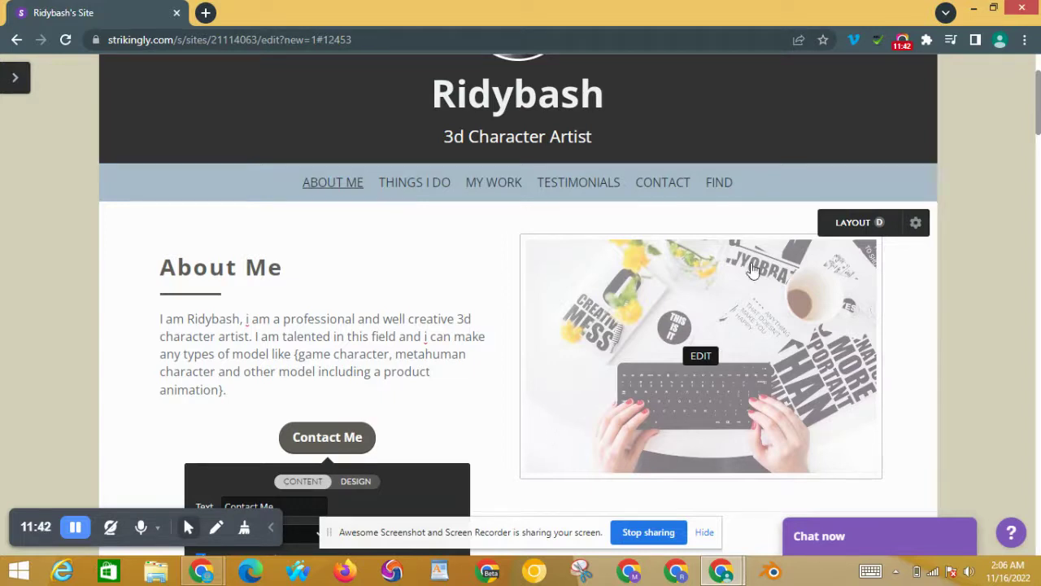
pyautogui.scroll(-4, 1039, 85)
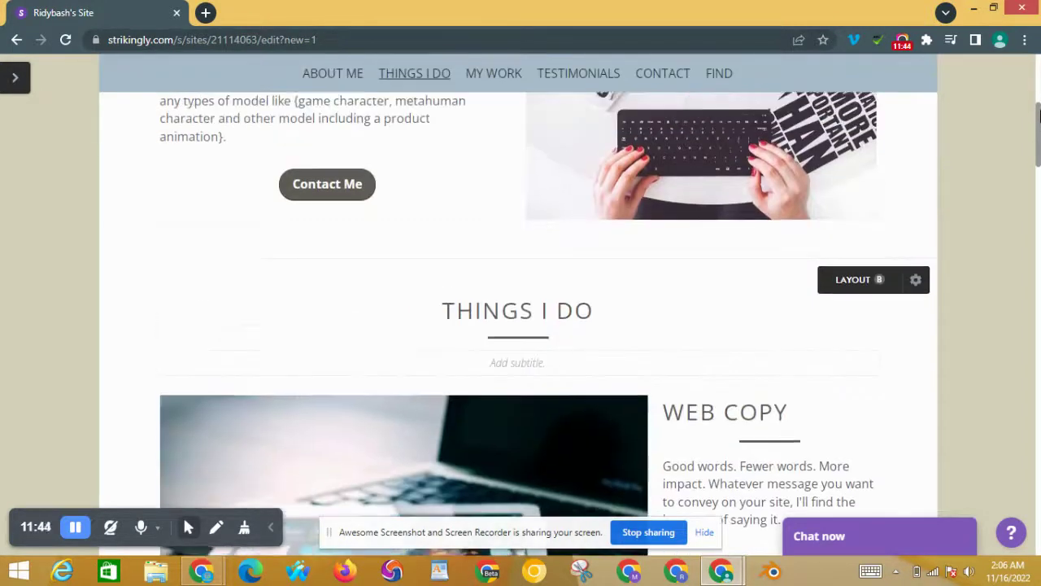
pyautogui.scroll(2, 661, 179)
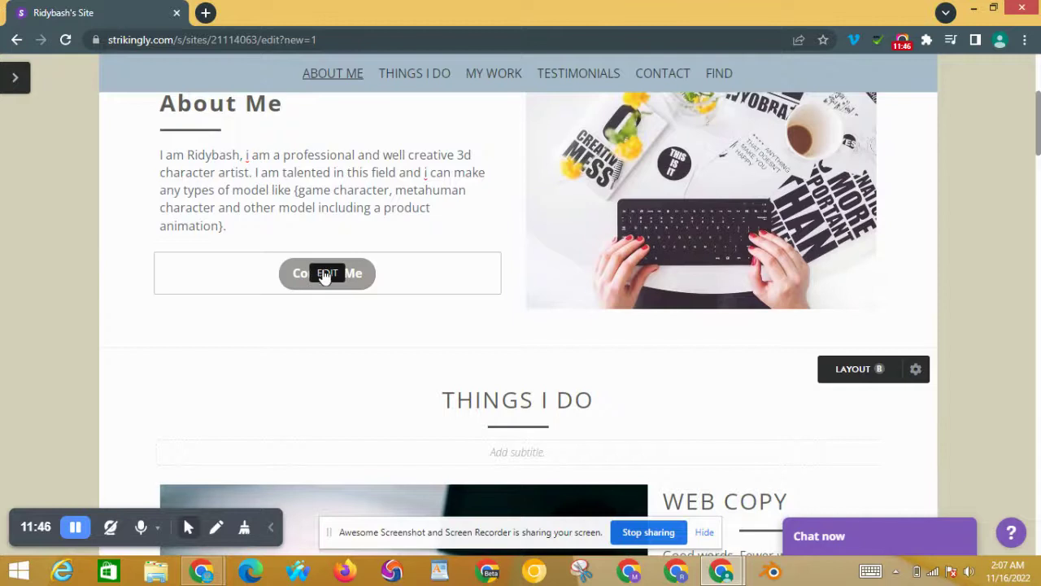
pyautogui.click(375, 303)
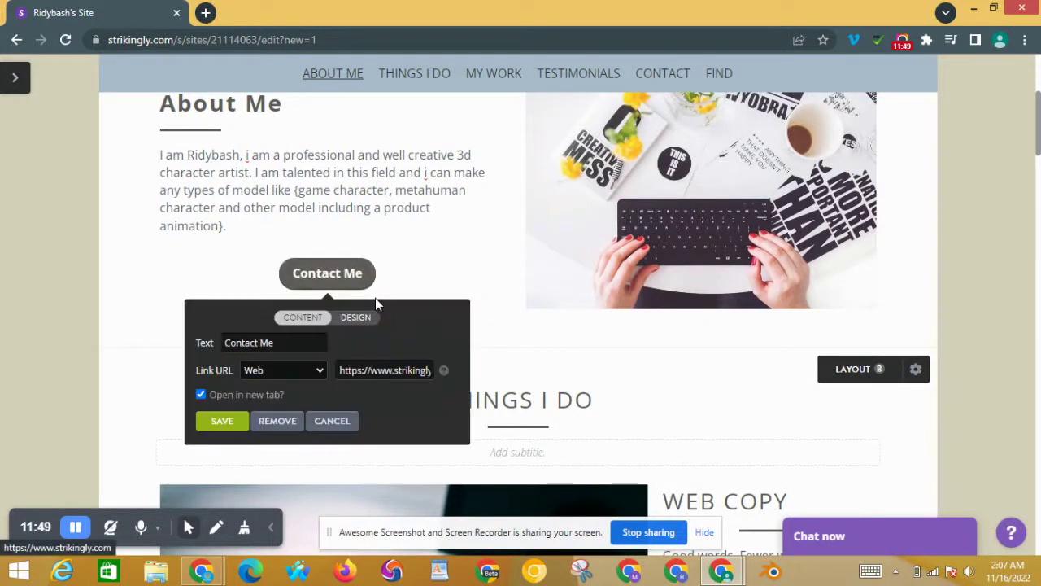
pyautogui.tripleClick(391, 370)
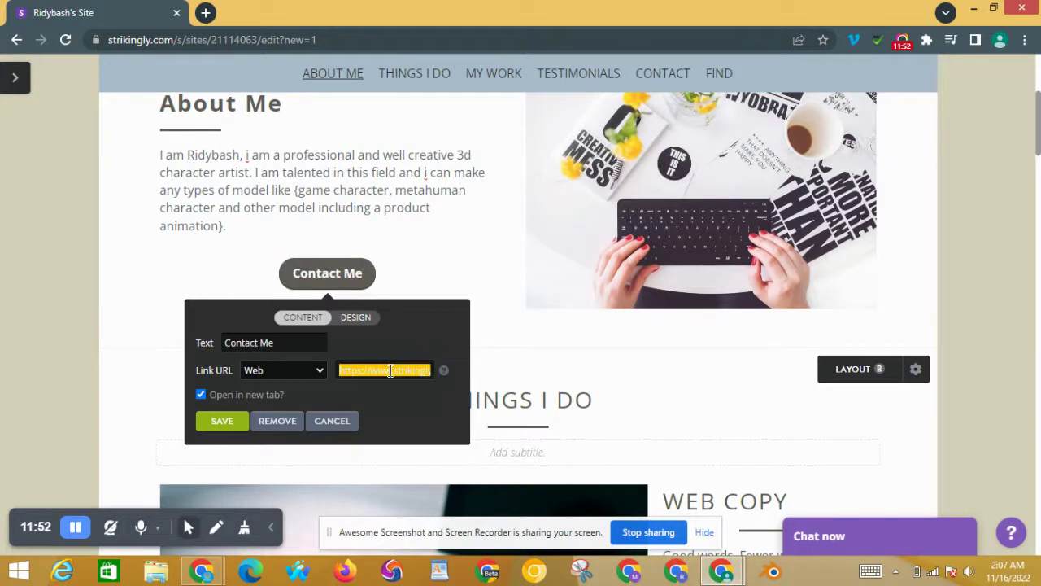
pyautogui.press('BackSpace')
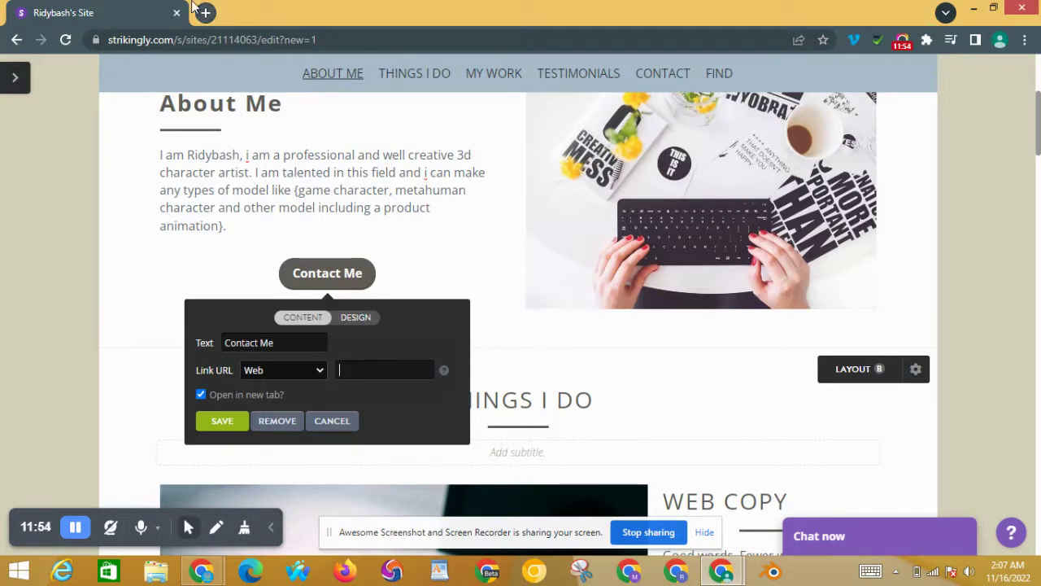
pyautogui.click(205, 11)
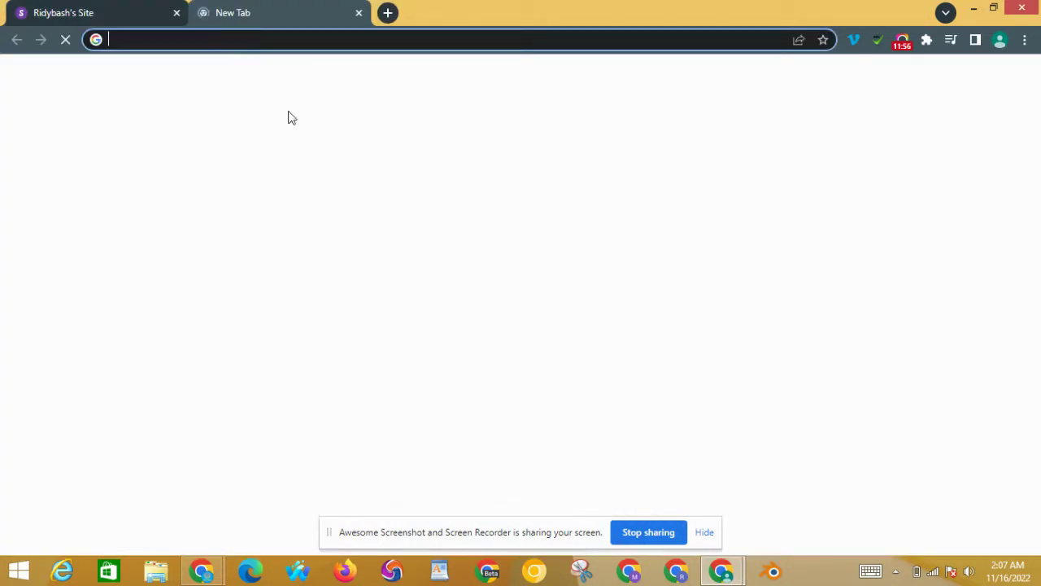
# Step: Go to Fiverr and search for '3d character modeling'
pyautogui.write('five')
pyautogui.press('Return')
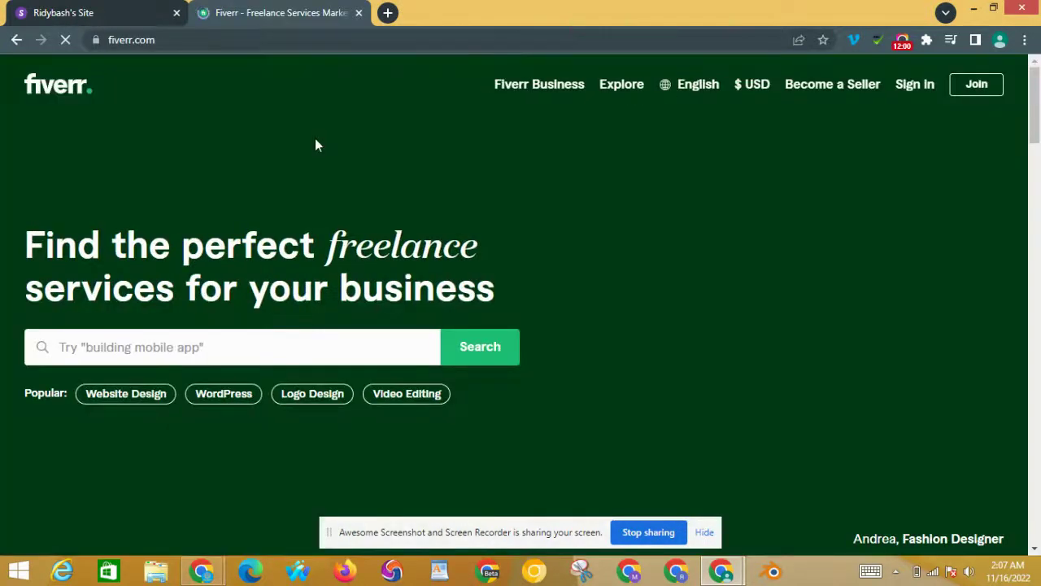
pyautogui.click(304, 332)
pyautogui.write('3d')
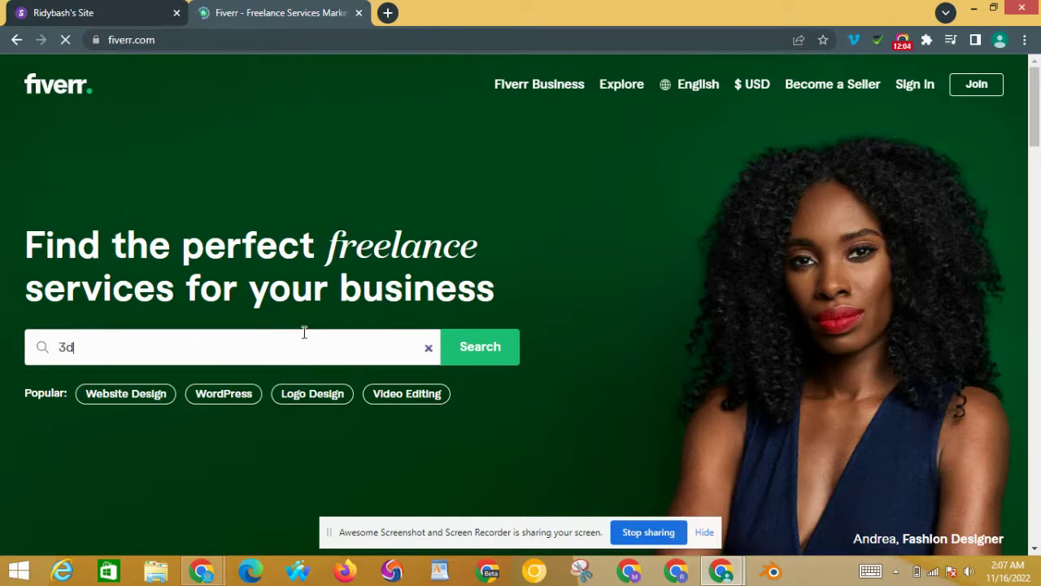
pyautogui.write(' character')
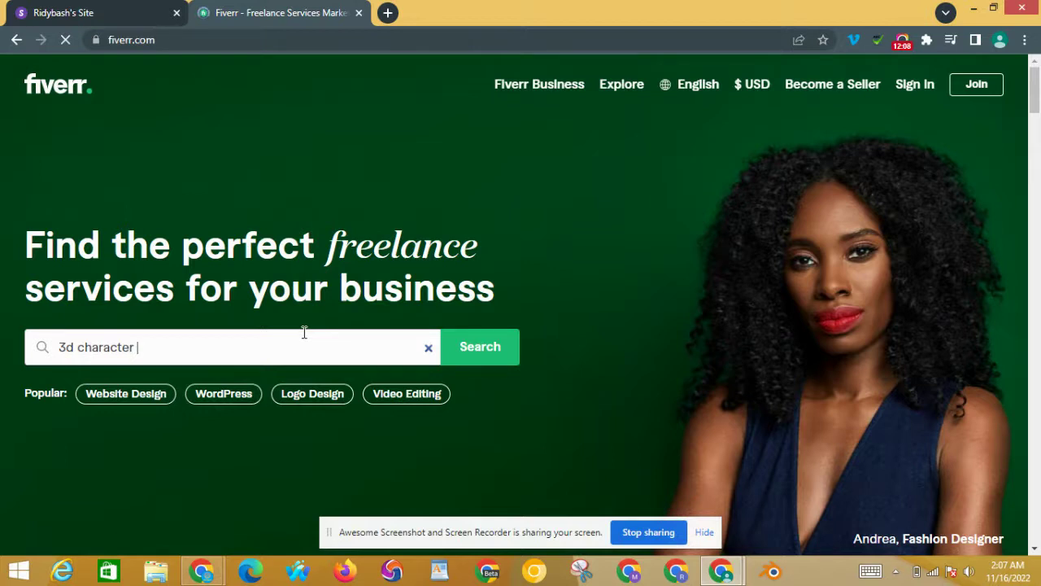
pyautogui.write(' modeling')
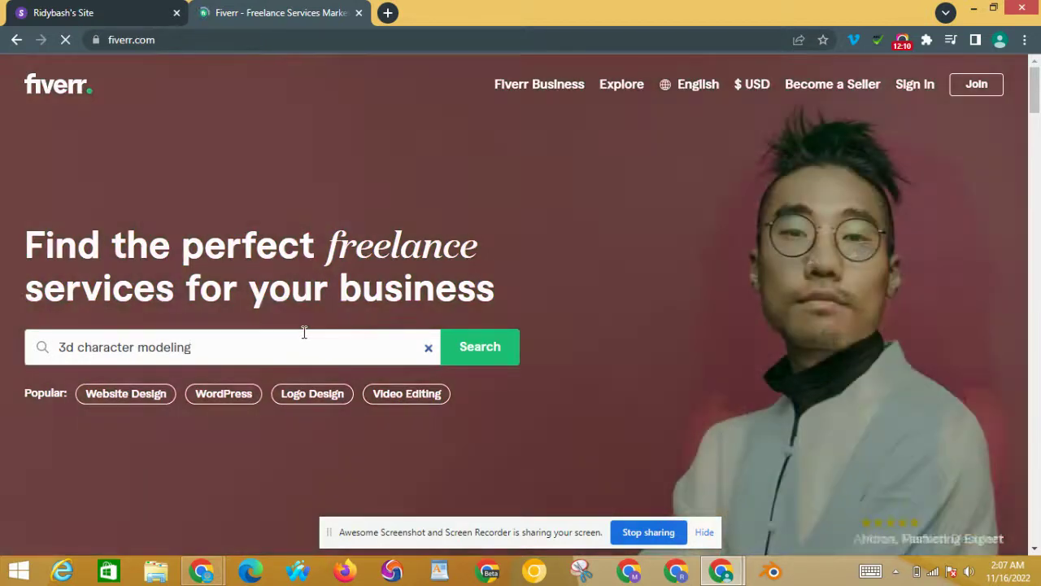
pyautogui.press('Return')
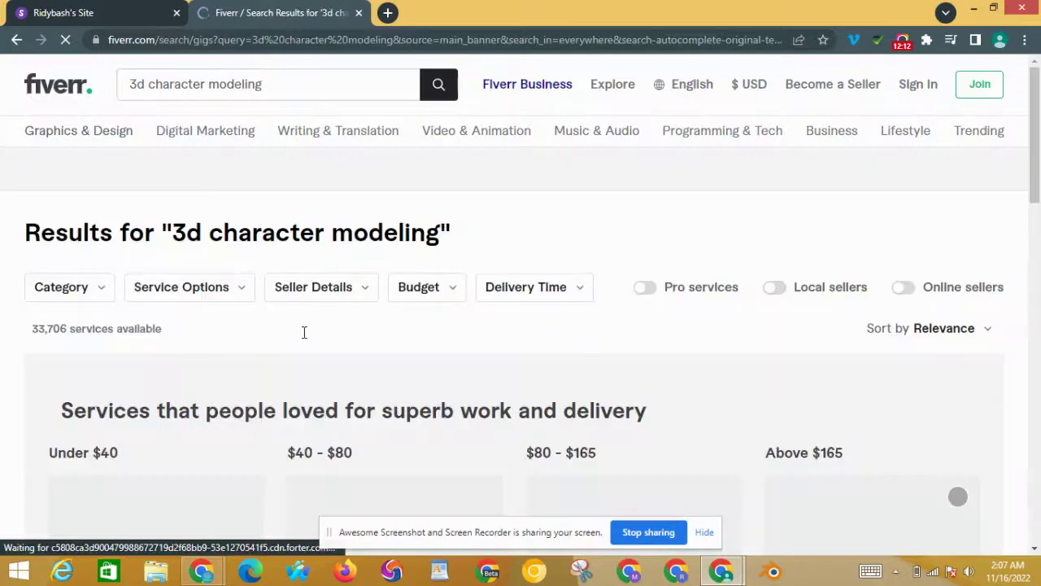
pyautogui.scroll(-5, 707, 184)
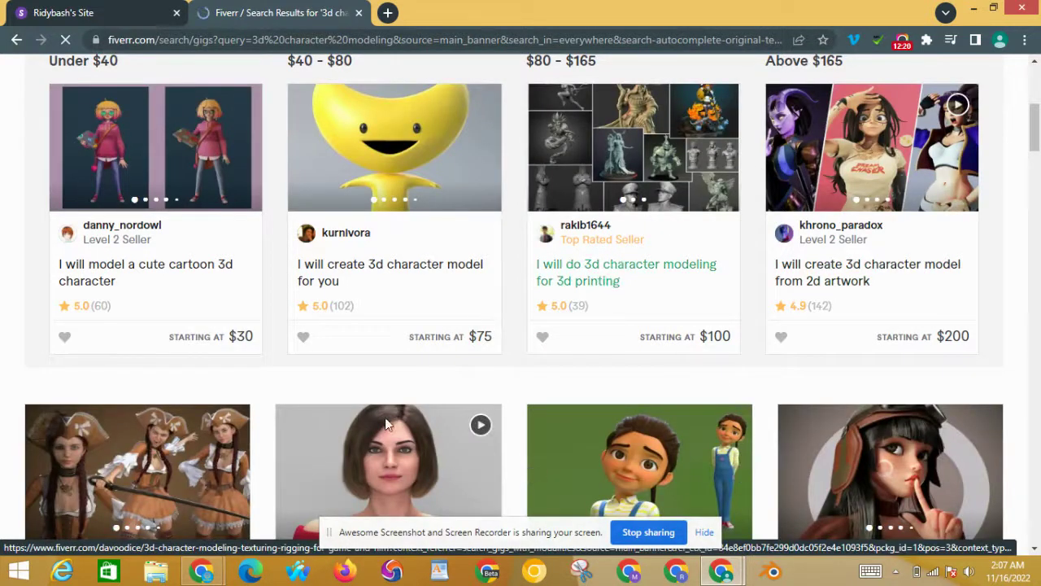
# Step: Open a realistic 3d character modeling gig's seller profile and select its web address
pyautogui.click(432, 418)
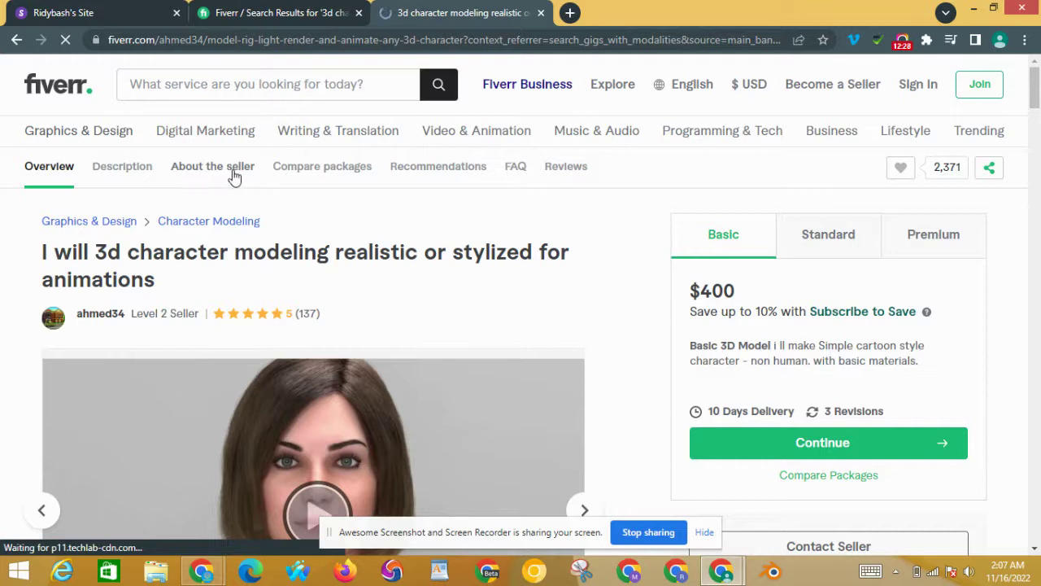
pyautogui.click(233, 171)
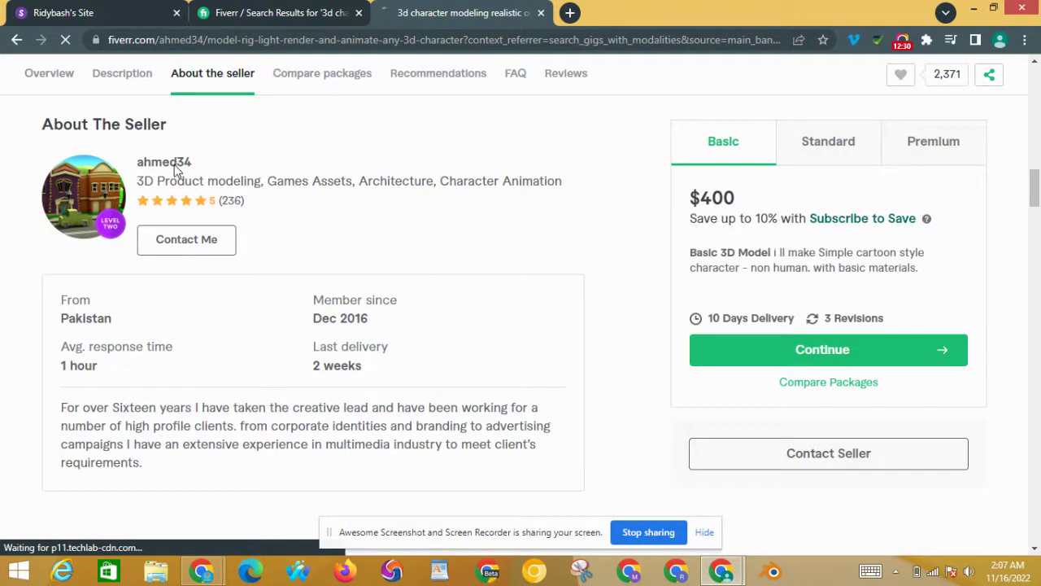
pyautogui.click(174, 165)
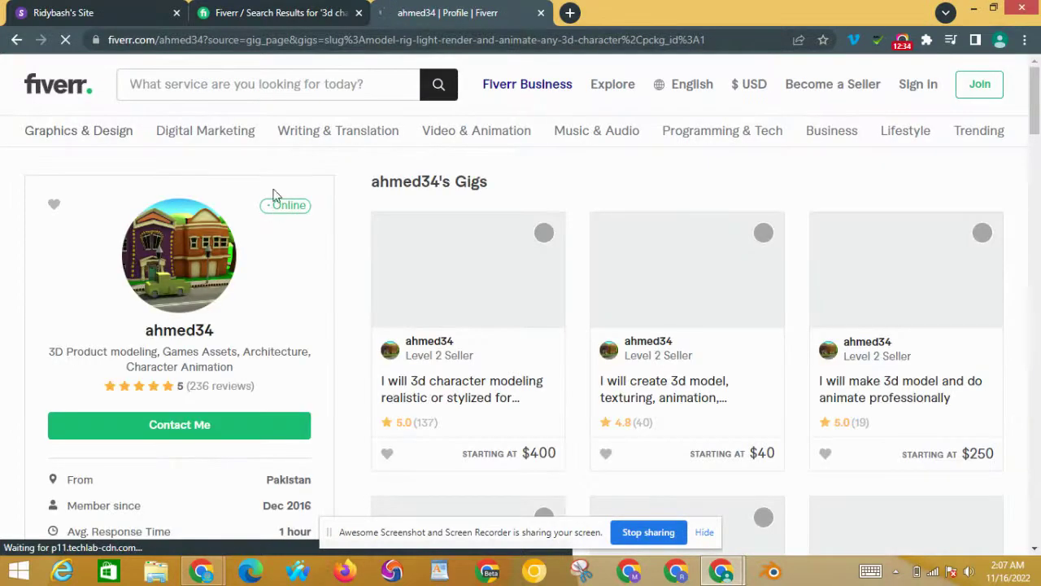
pyautogui.moveTo(206, 39); pyautogui.dragTo(82, 42)
pyautogui.hotkey('ctrl', 'c')
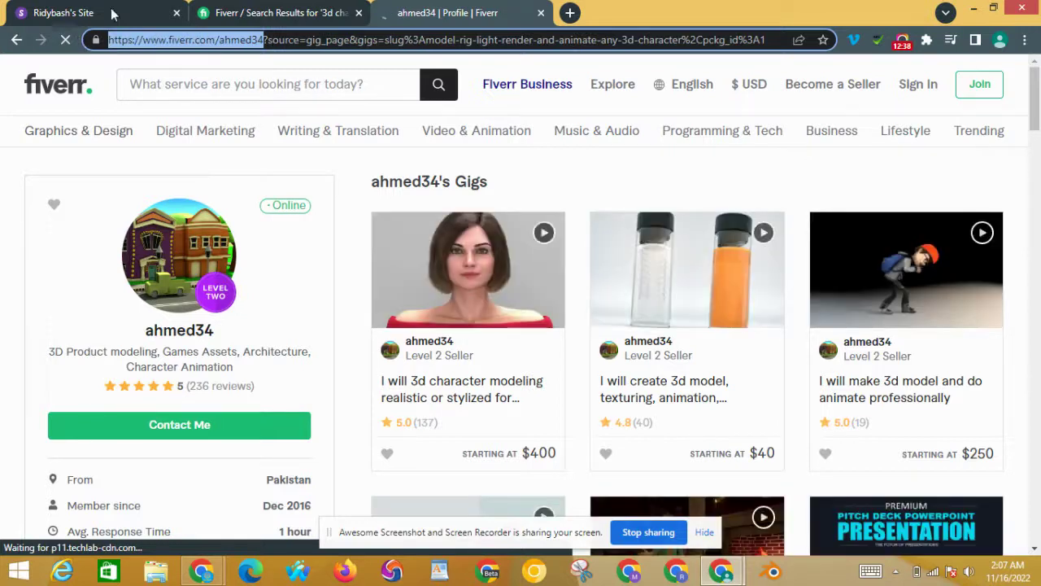
pyautogui.click(75, 11)
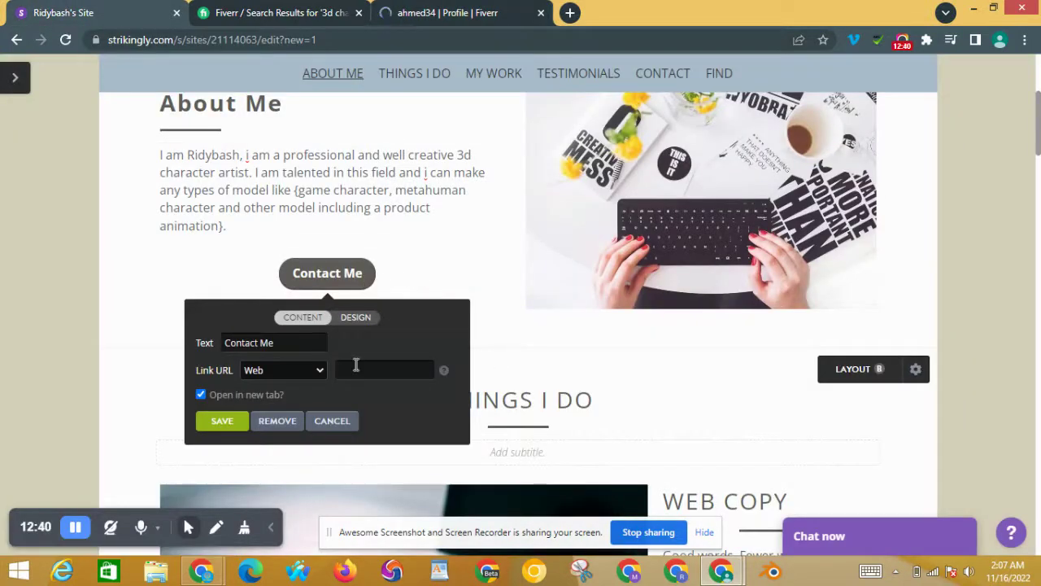
# Step: Paste the Fiverr seller profile address as the Contact Me button's link and save
pyautogui.hotkey('ctrl', 'v')
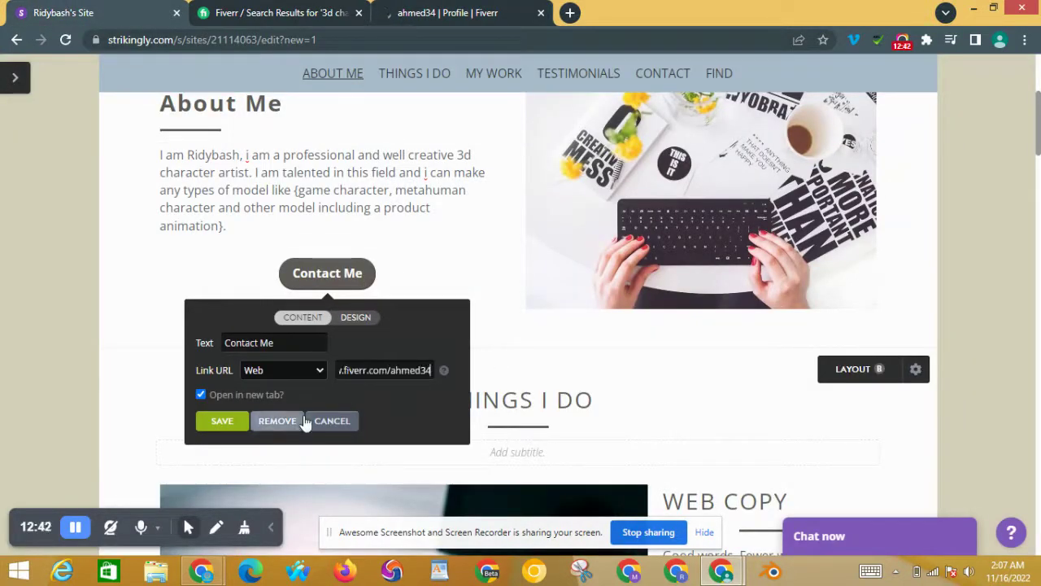
pyautogui.click(239, 422)
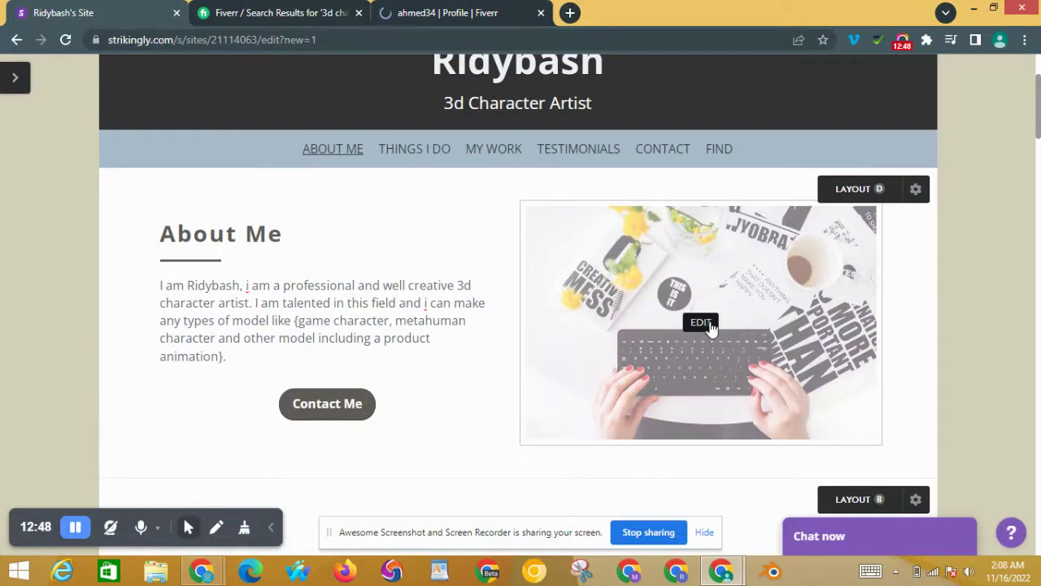
# Step: Replace the About Me picture with the striped-shirt portrait photo from Downloads
pyautogui.click(701, 323)
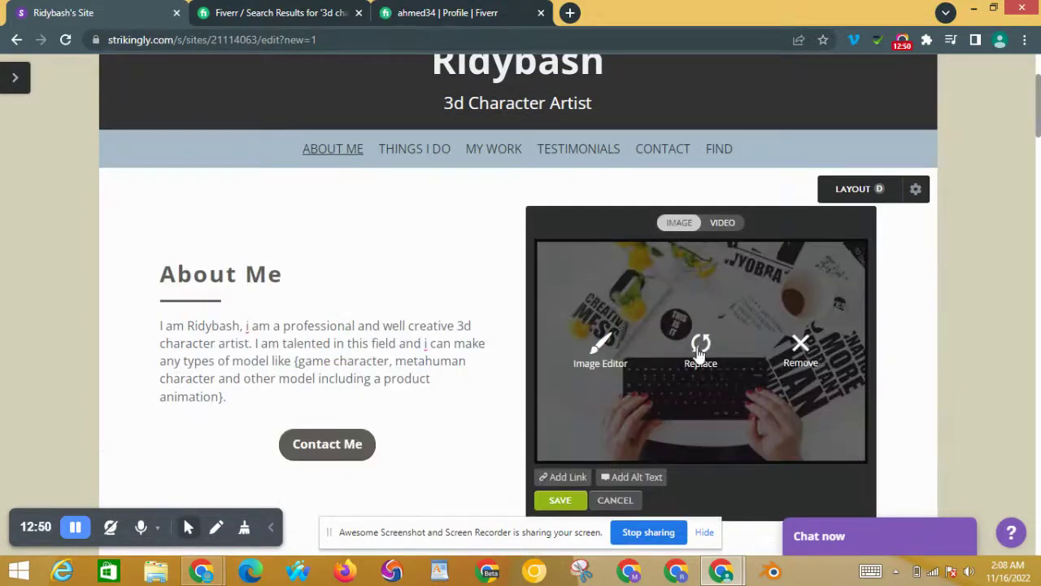
pyautogui.click(697, 351)
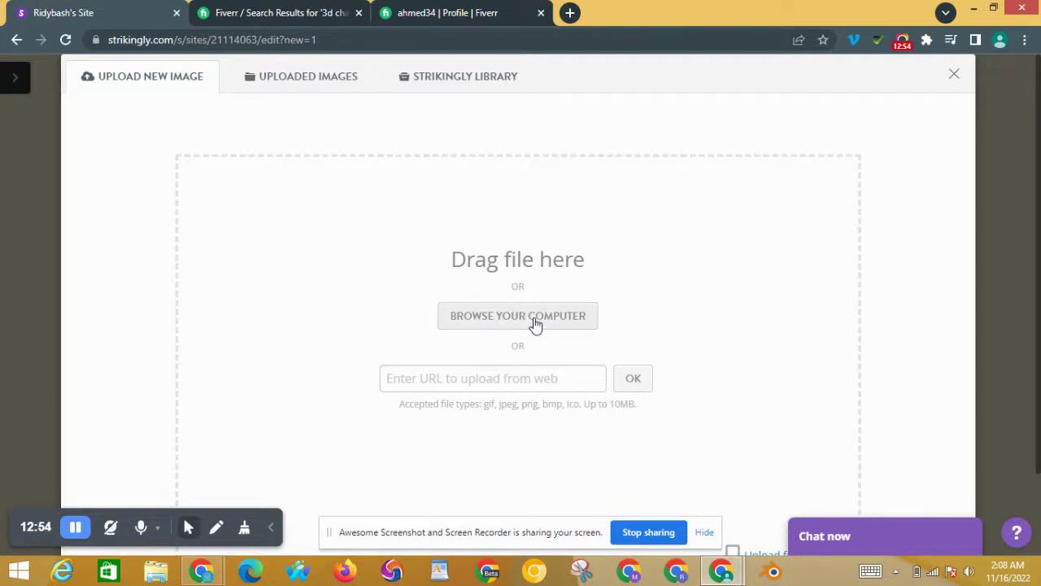
pyautogui.click(536, 321)
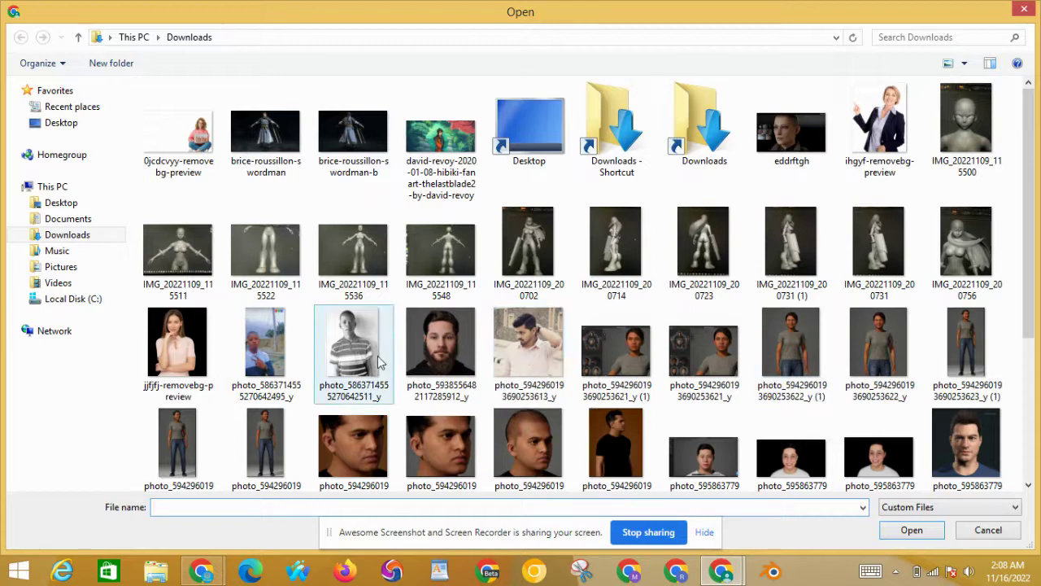
pyautogui.doubleClick(353, 348)
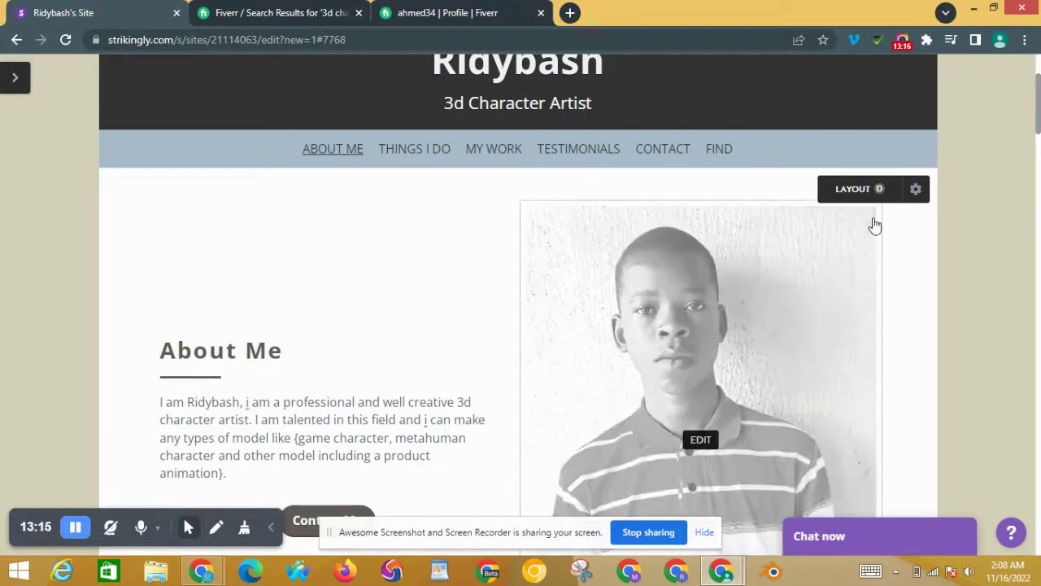
# Step: Scroll down the page to the Things I Do section
pyautogui.scroll(2, 1038, 122)
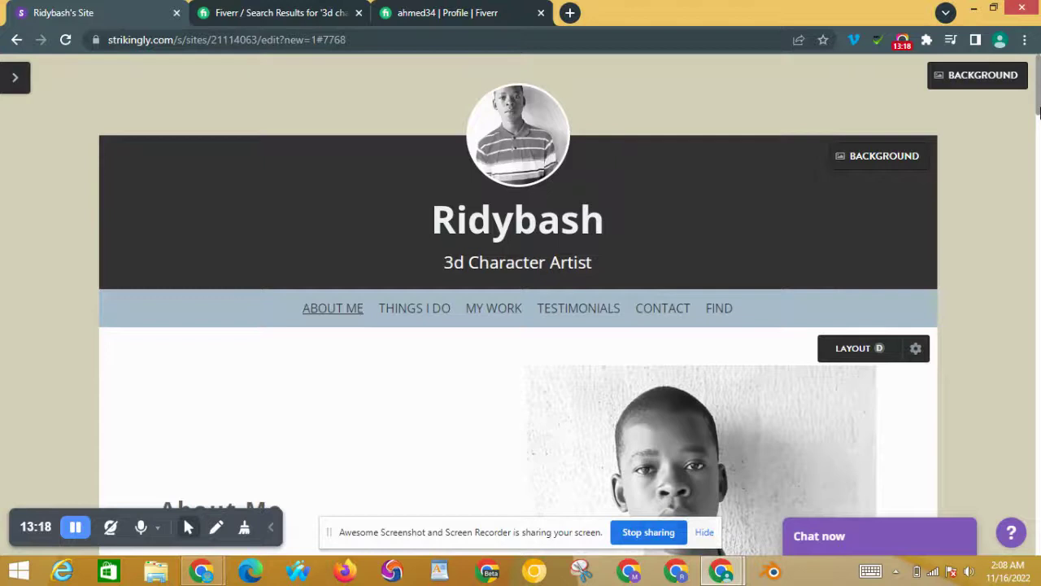
pyautogui.scroll(-5, 1038, 122)
pyautogui.moveTo(1038, 158); pyautogui.dragTo(1038, 54)
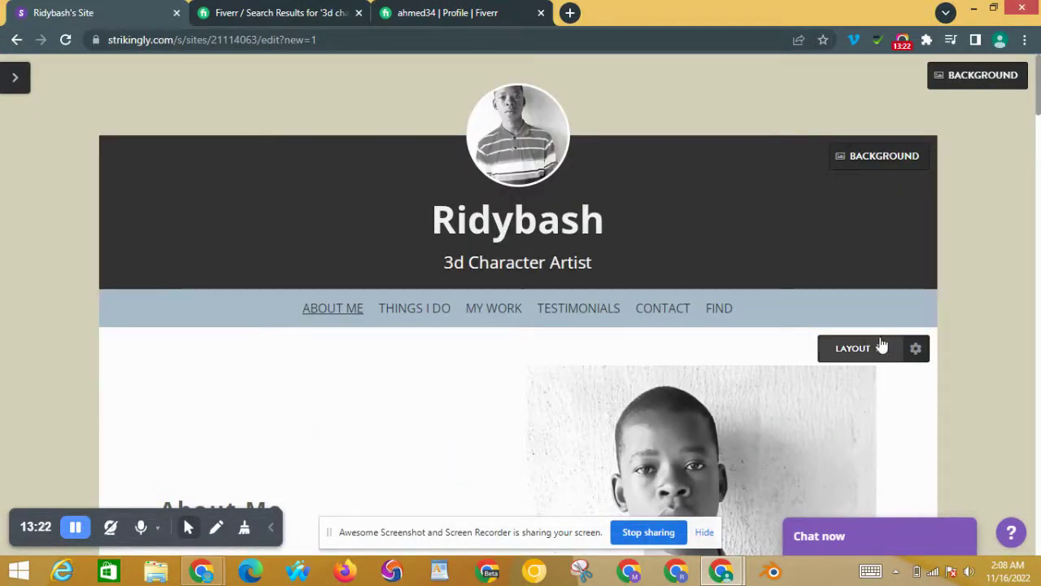
pyautogui.moveTo(1038, 110); pyautogui.dragTo(1040, 162)
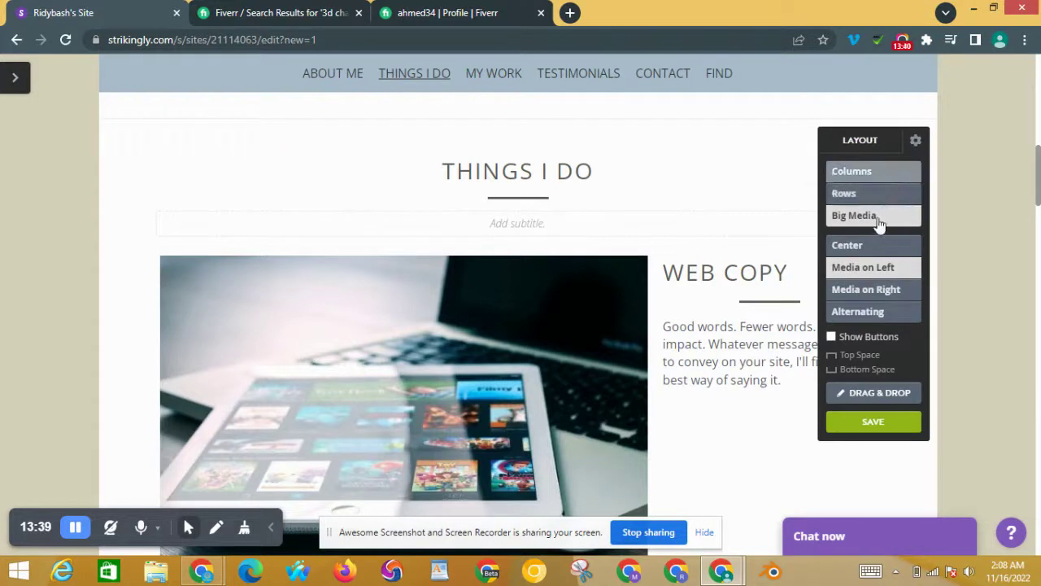
# Step: Try Rows and Big Media layouts for Things I Do, then settle on three columns
pyautogui.click(894, 174)
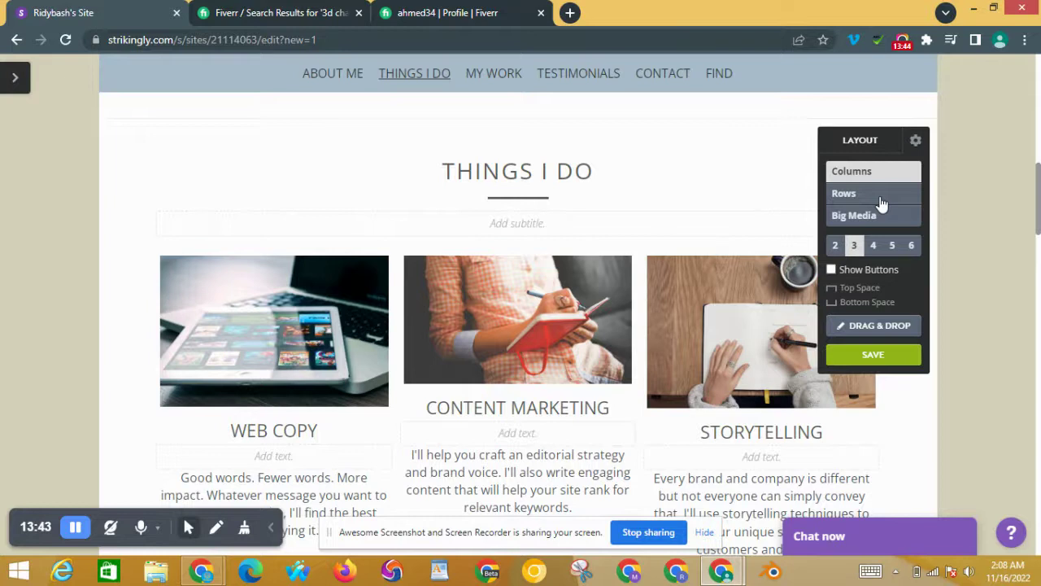
pyautogui.click(882, 199)
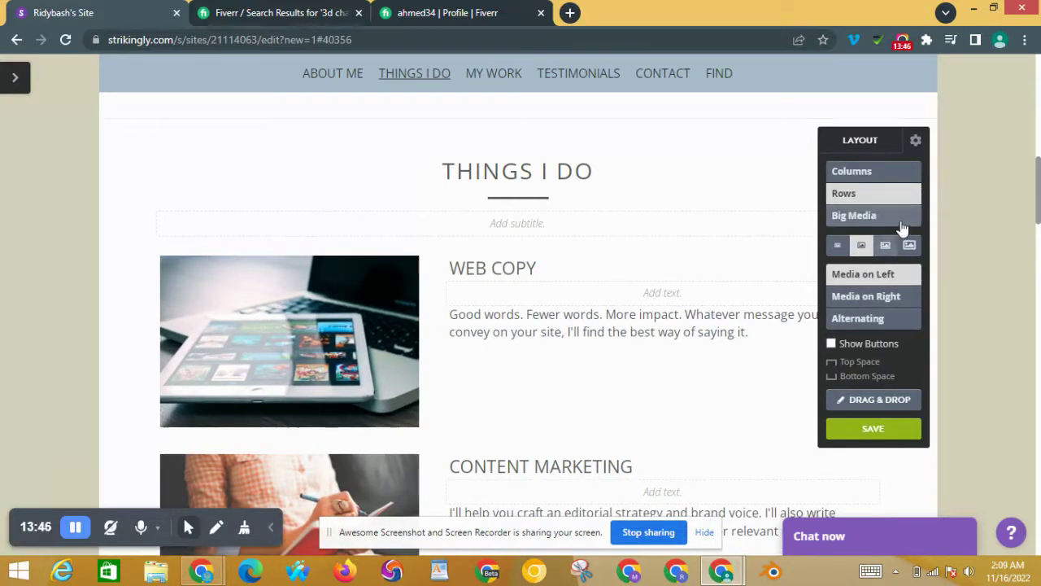
pyautogui.click(901, 220)
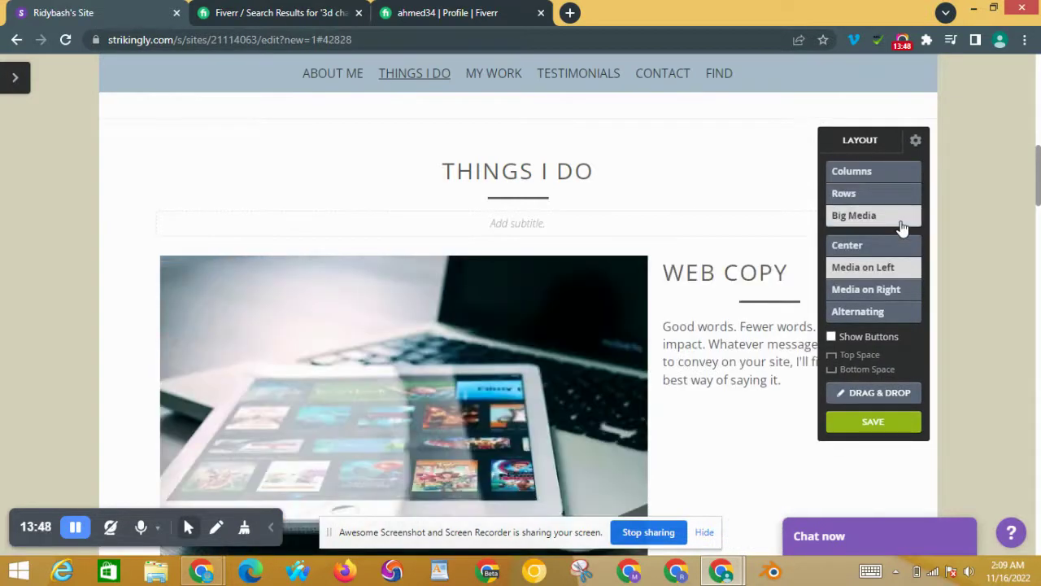
pyautogui.click(905, 184)
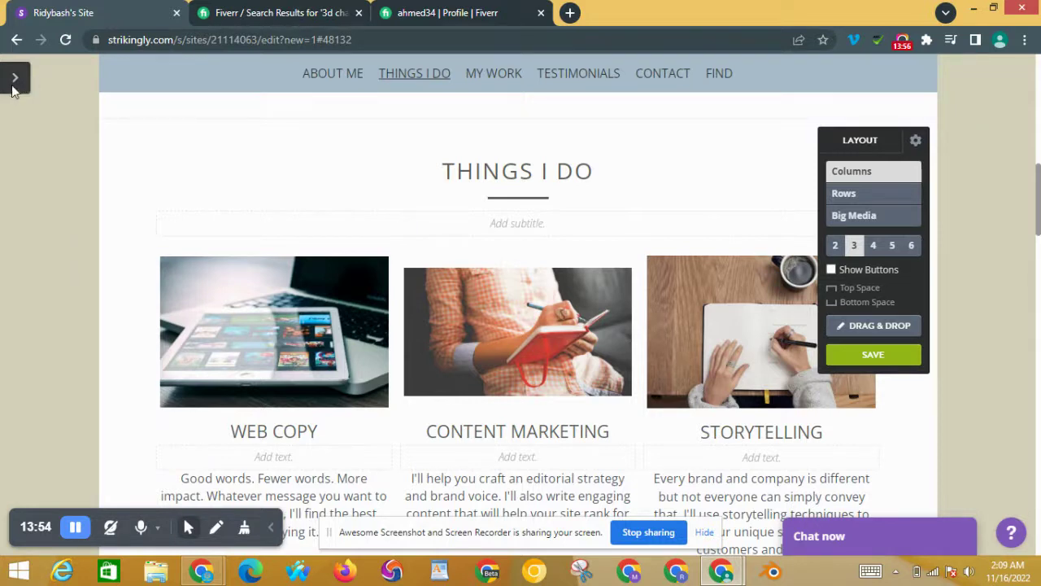
# Step: Delete the Things I Do and My work sections from the section list, confirming each
pyautogui.click(13, 81)
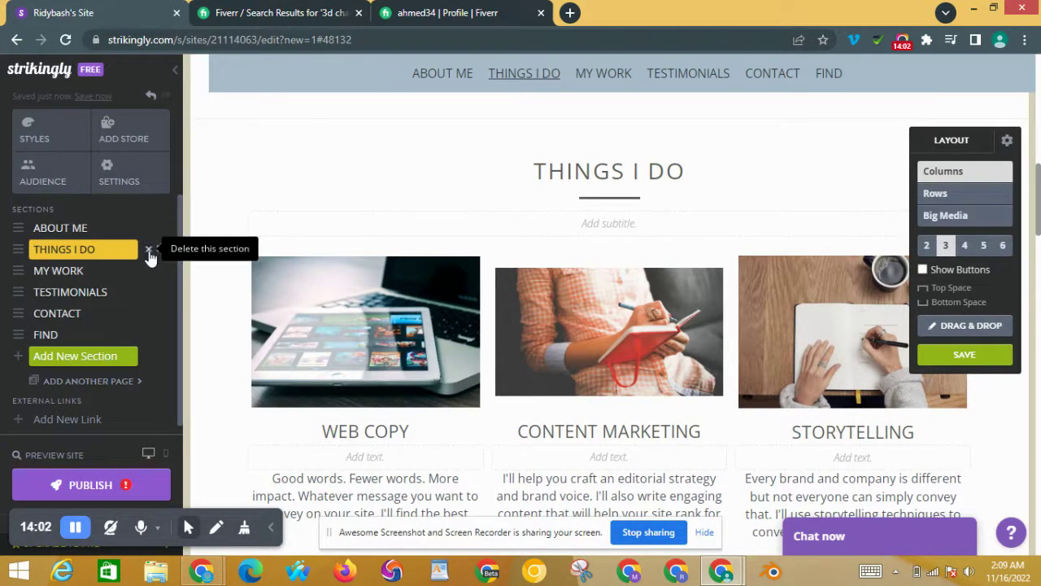
pyautogui.click(149, 251)
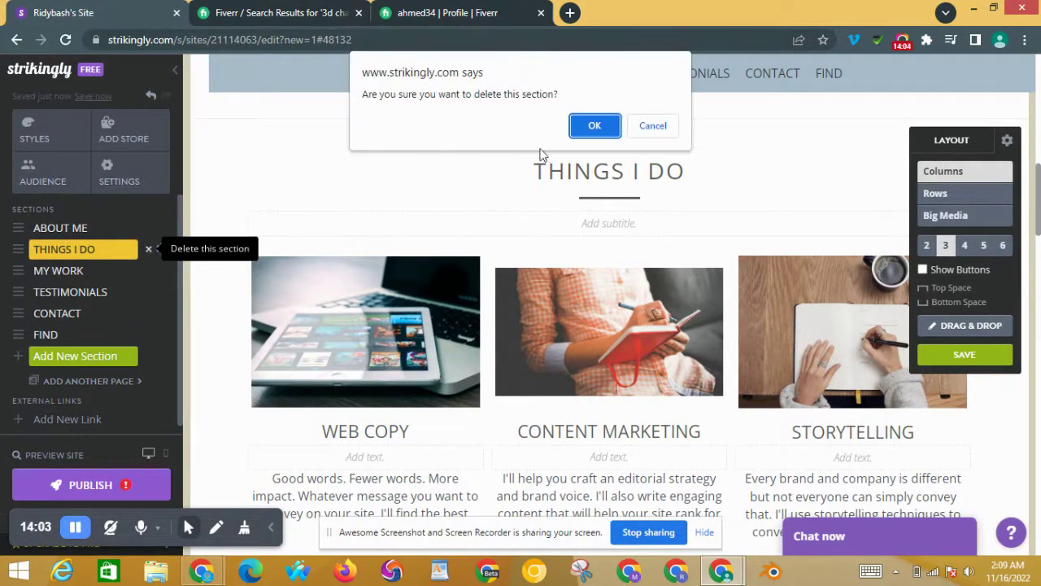
pyautogui.click(585, 128)
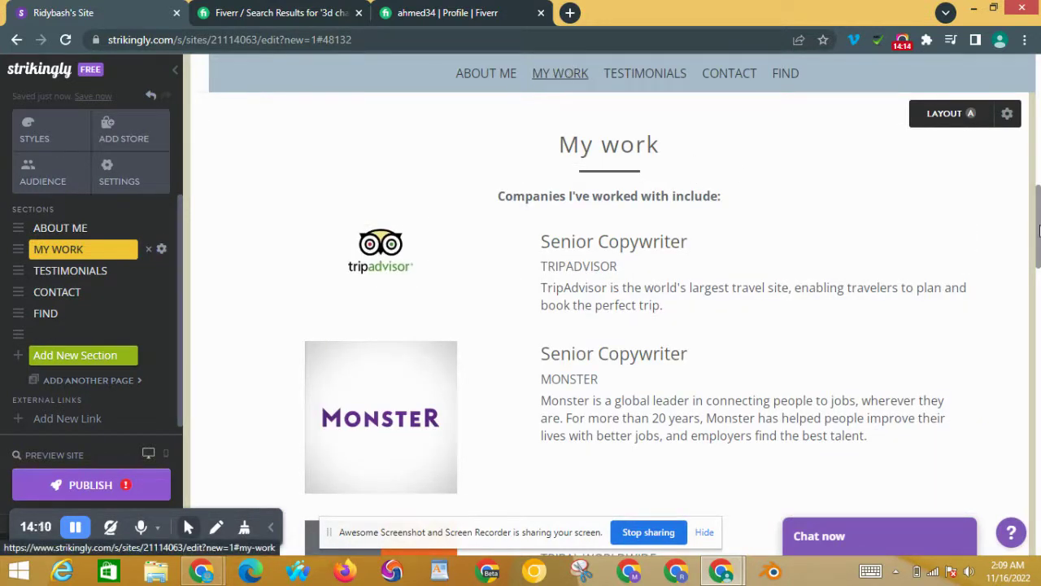
pyautogui.moveTo(1039, 236); pyautogui.dragTo(1038, 210)
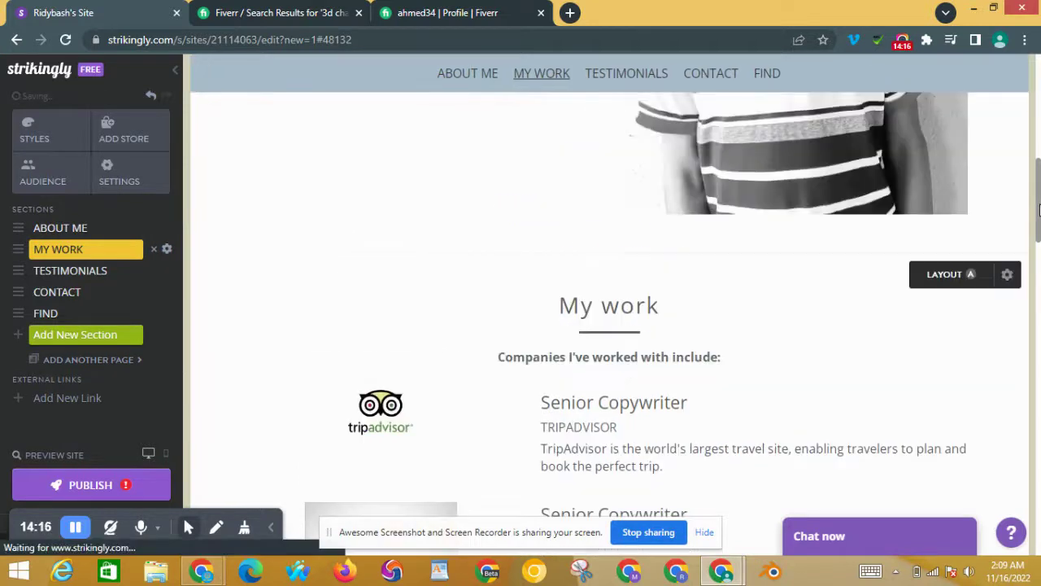
pyautogui.scroll(-2, 551, 281)
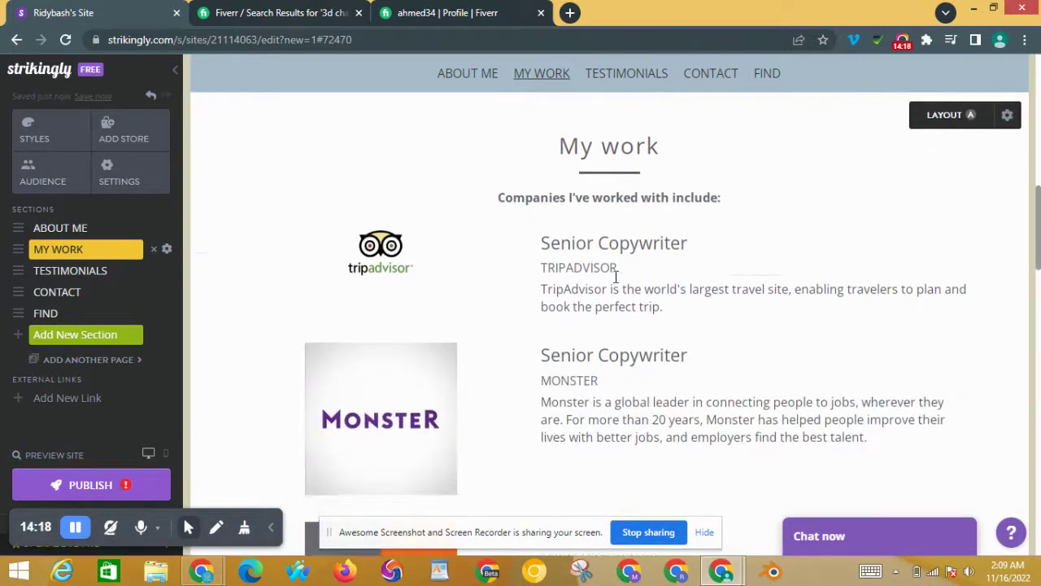
pyautogui.click(154, 248)
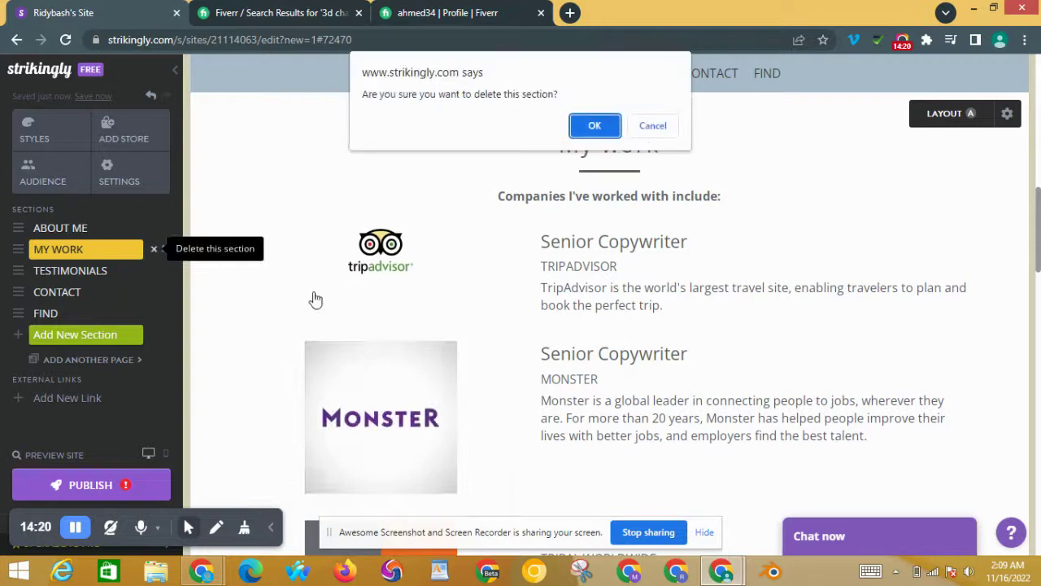
pyautogui.click(598, 126)
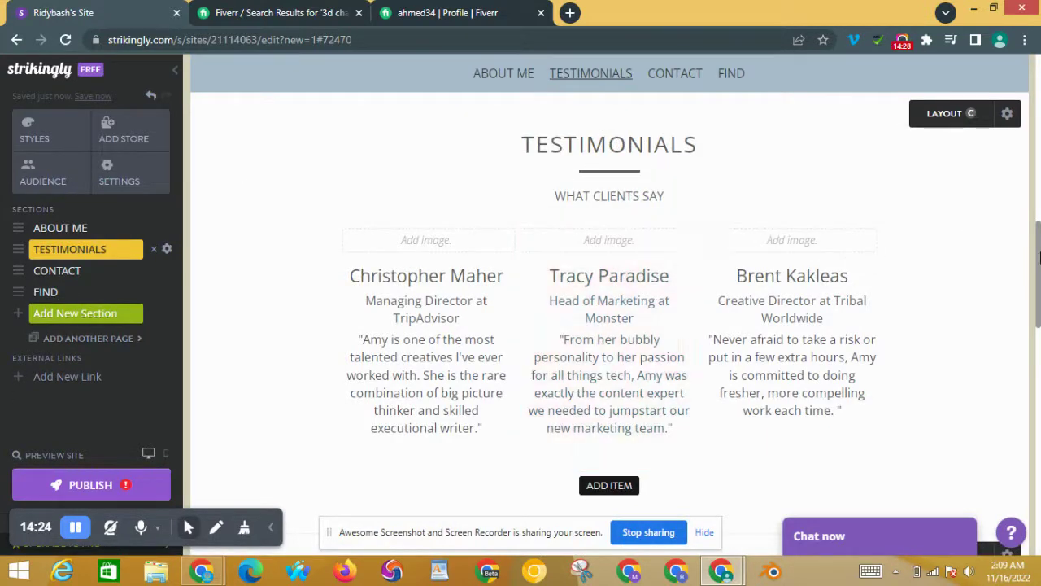
pyautogui.scroll(1, 1039, 257)
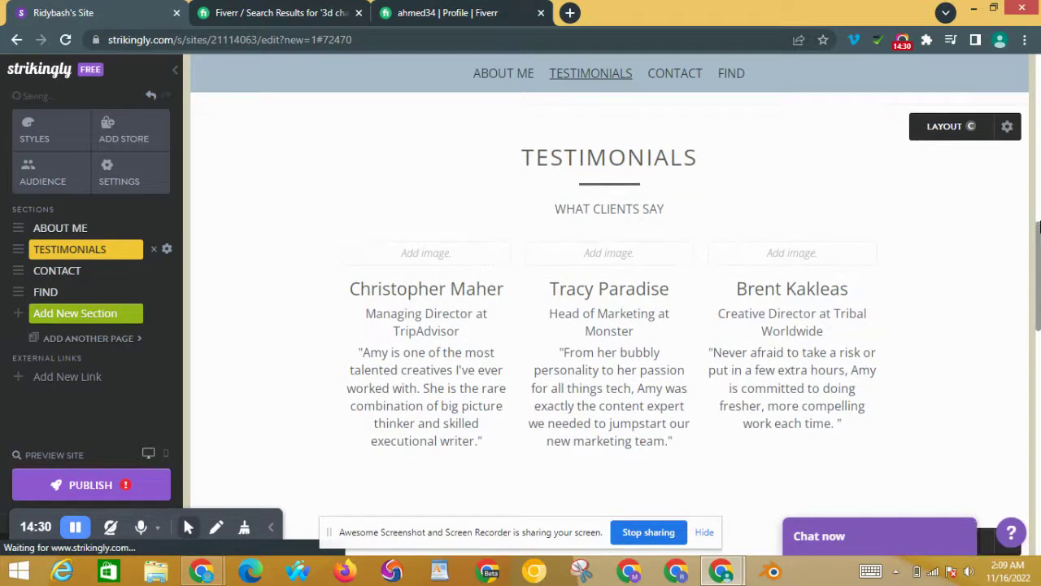
pyautogui.moveTo(1039, 228); pyautogui.dragTo(1039, 212)
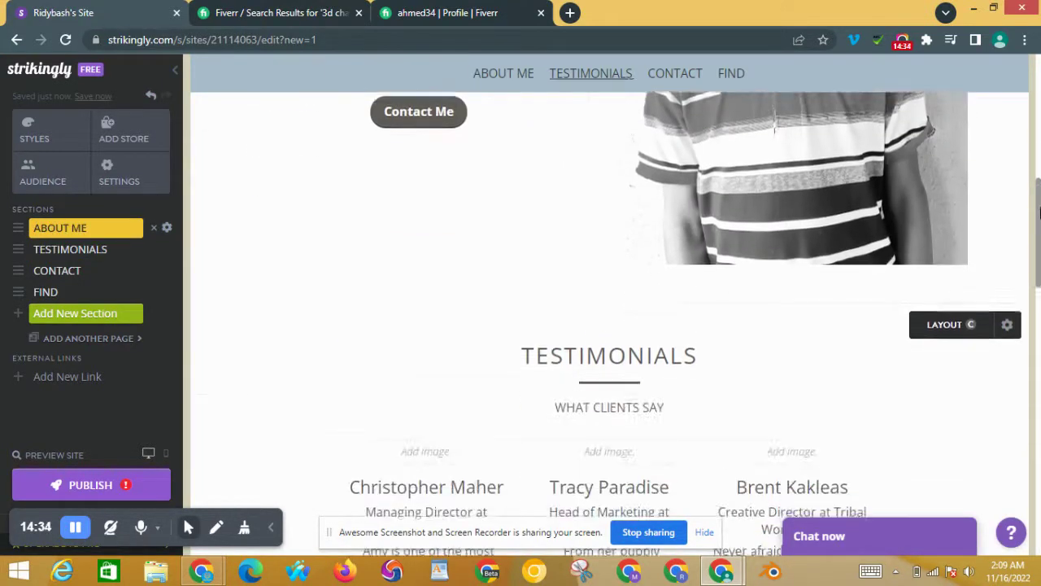
pyautogui.scroll(-3, 752, 236)
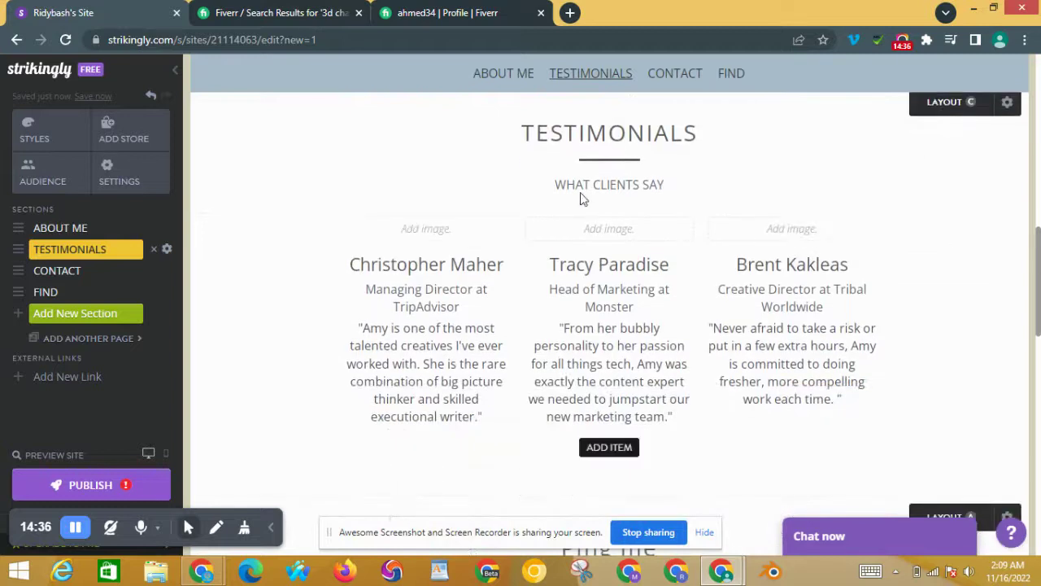
pyautogui.moveTo(441, 230)
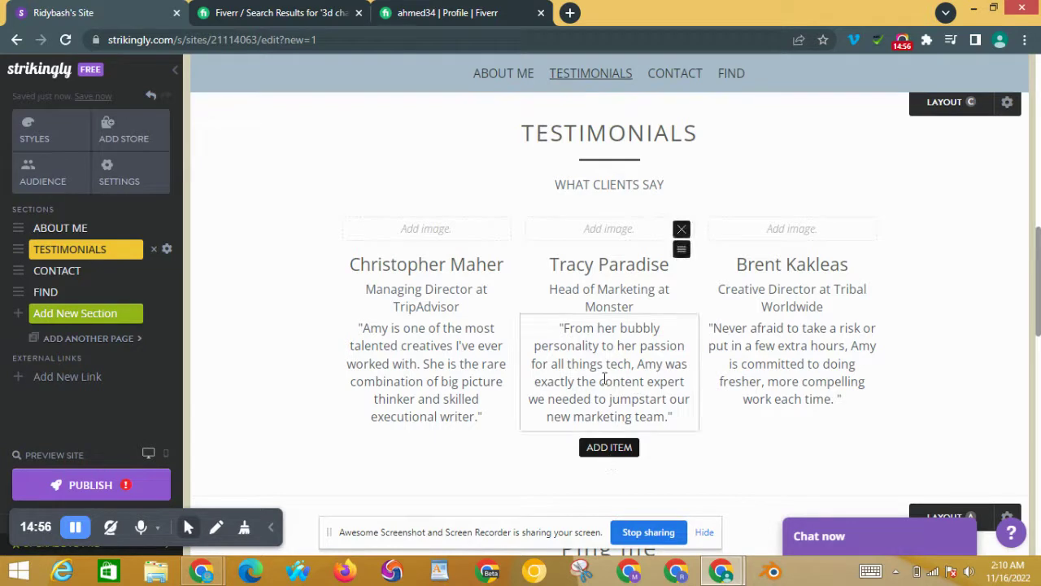
pyautogui.moveTo(1039, 293); pyautogui.dragTo(1039, 377)
# Step: Enable the Phone field in the Ping me form settings, placing it between Email and Message
pyautogui.scroll(-1, 814, 374)
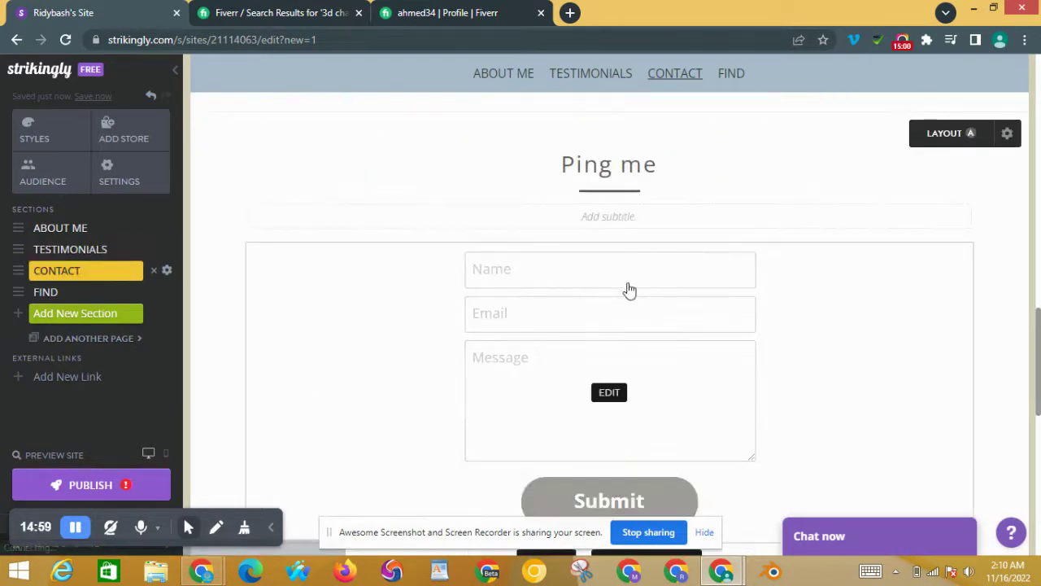
pyautogui.click(612, 394)
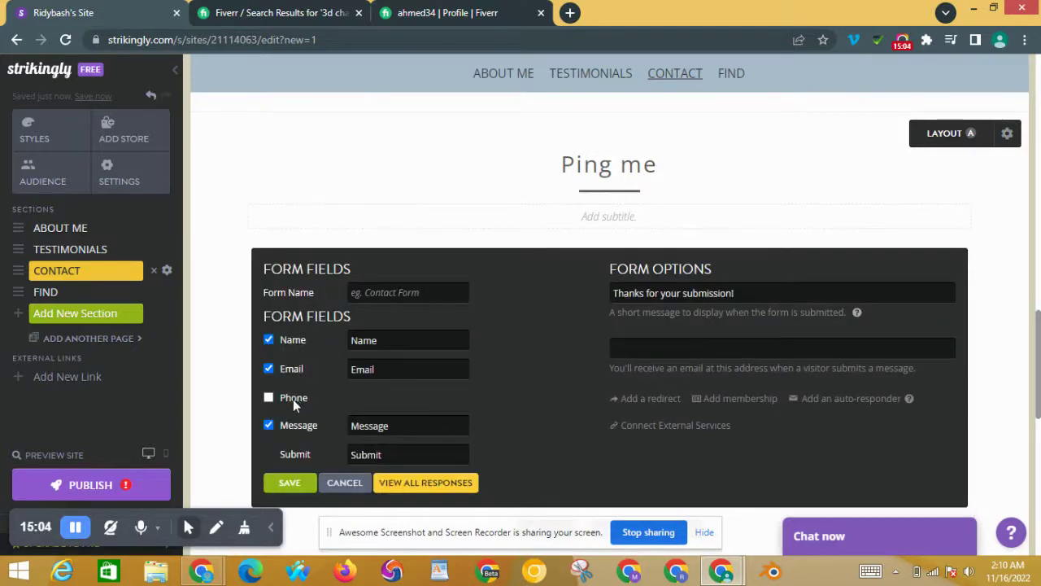
pyautogui.click(269, 397)
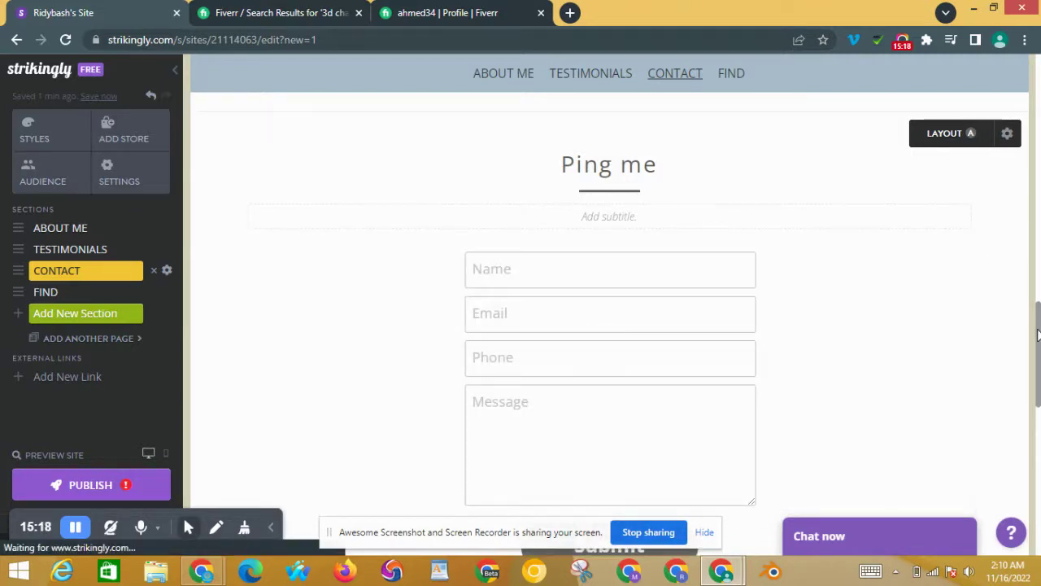
pyautogui.moveTo(1038, 368); pyautogui.dragTo(1037, 457)
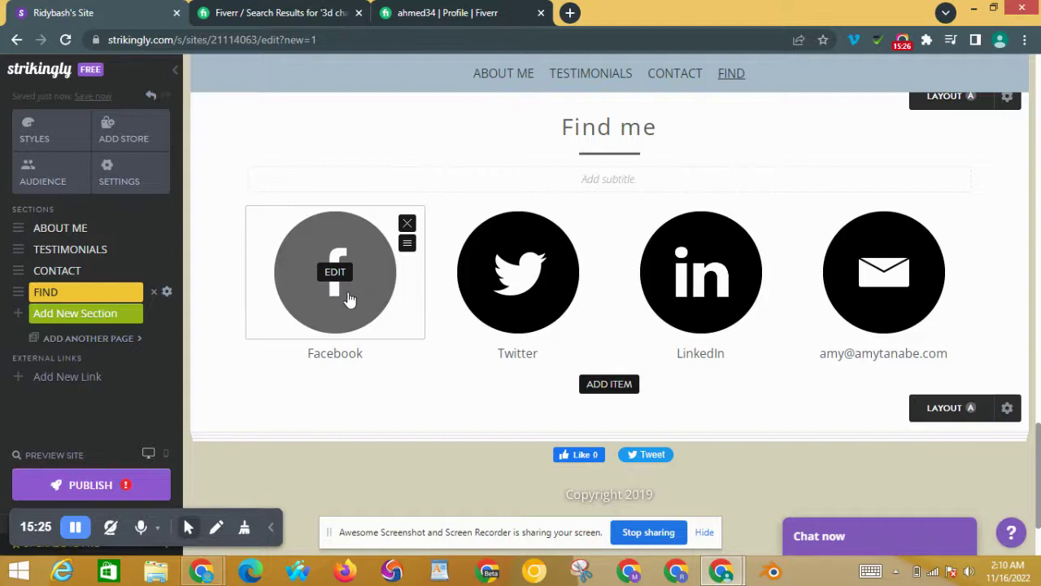
pyautogui.click(350, 299)
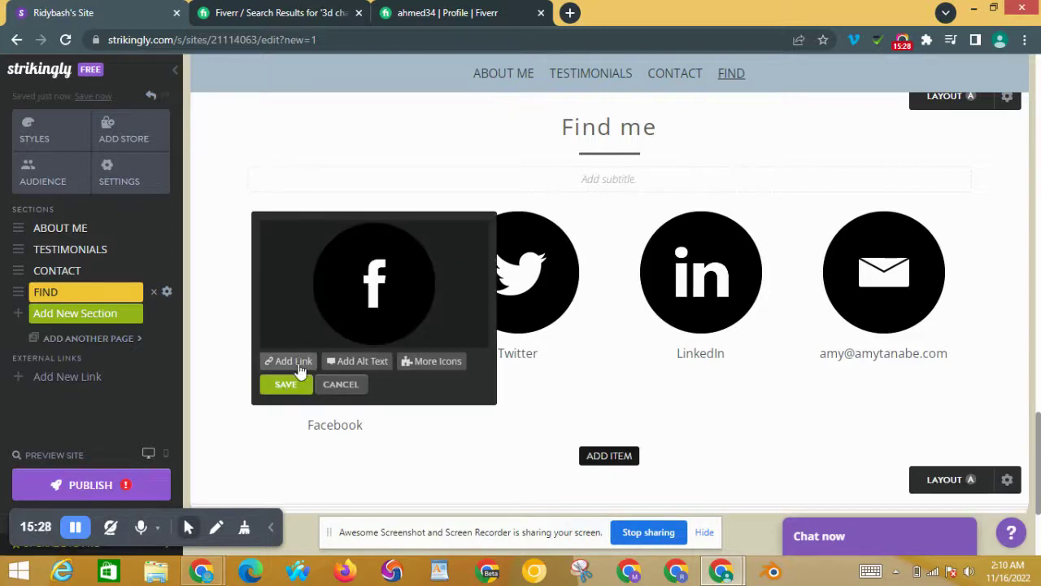
pyautogui.click(296, 363)
pyautogui.click(381, 364)
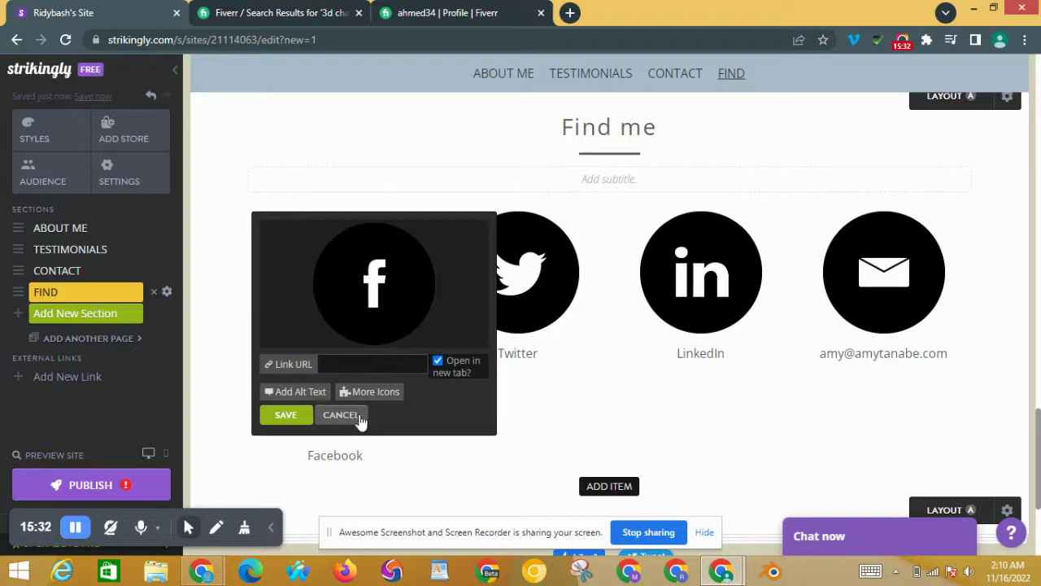
pyautogui.click(358, 417)
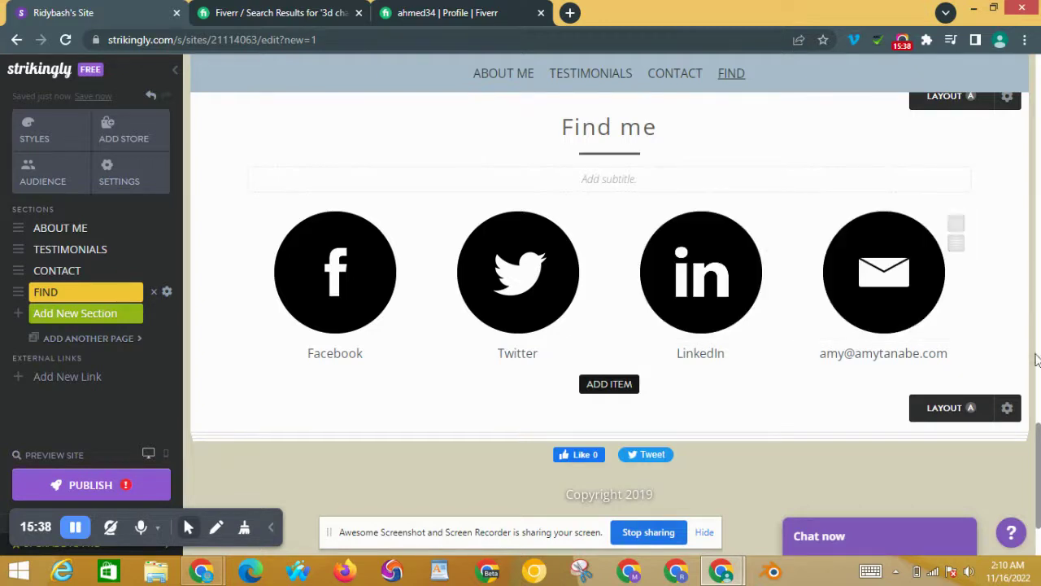
pyautogui.moveTo(1038, 441); pyautogui.dragTo(1039, 481)
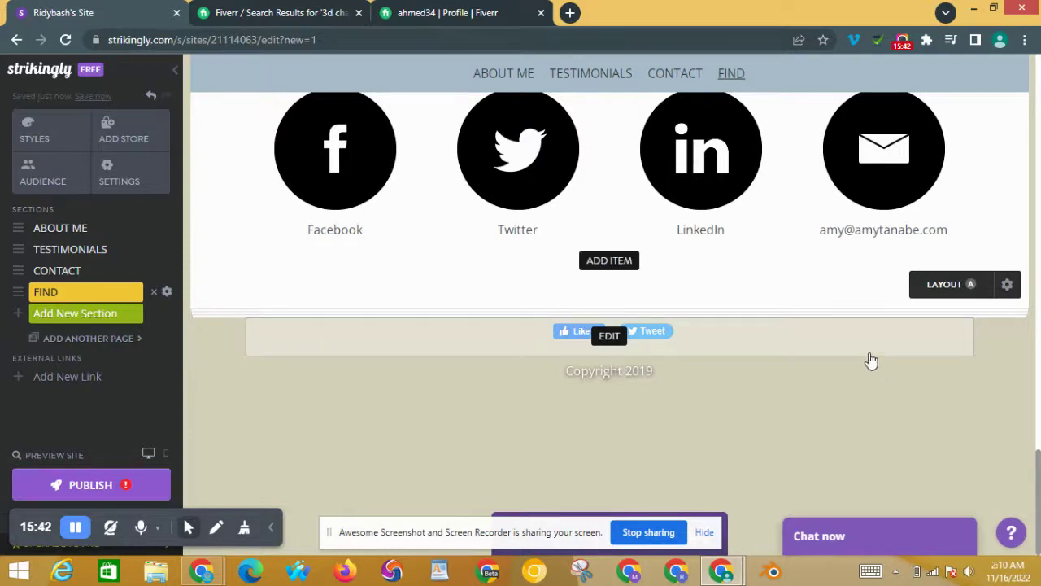
pyautogui.click(609, 261)
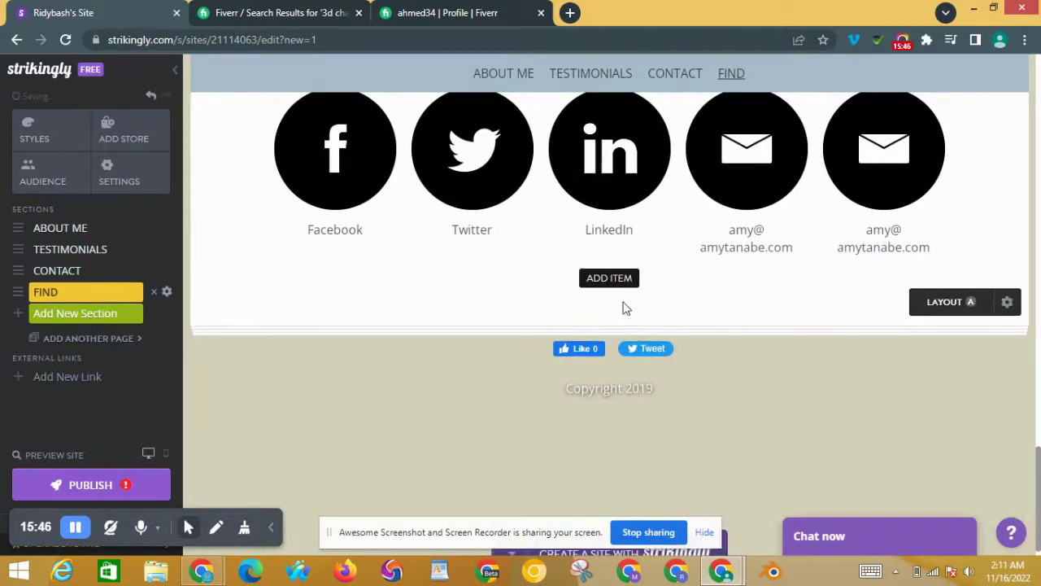
pyautogui.click(629, 281)
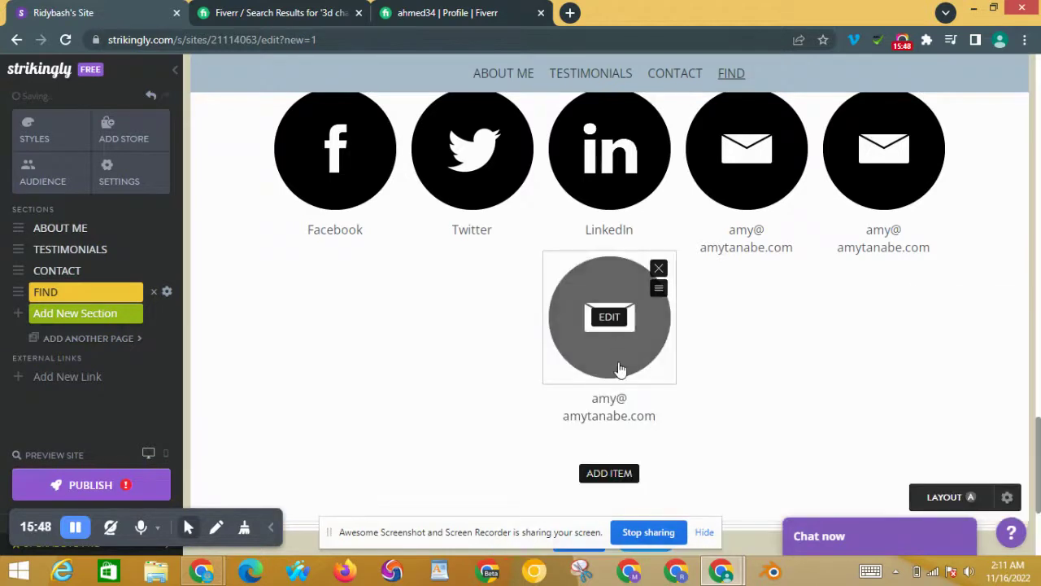
pyautogui.rightClick(612, 495)
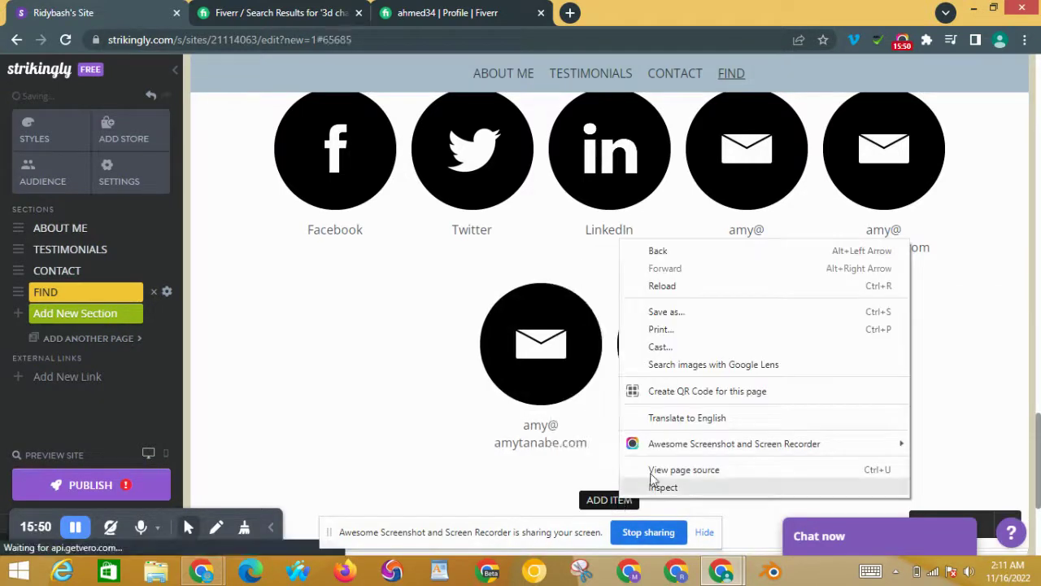
pyautogui.click(523, 479)
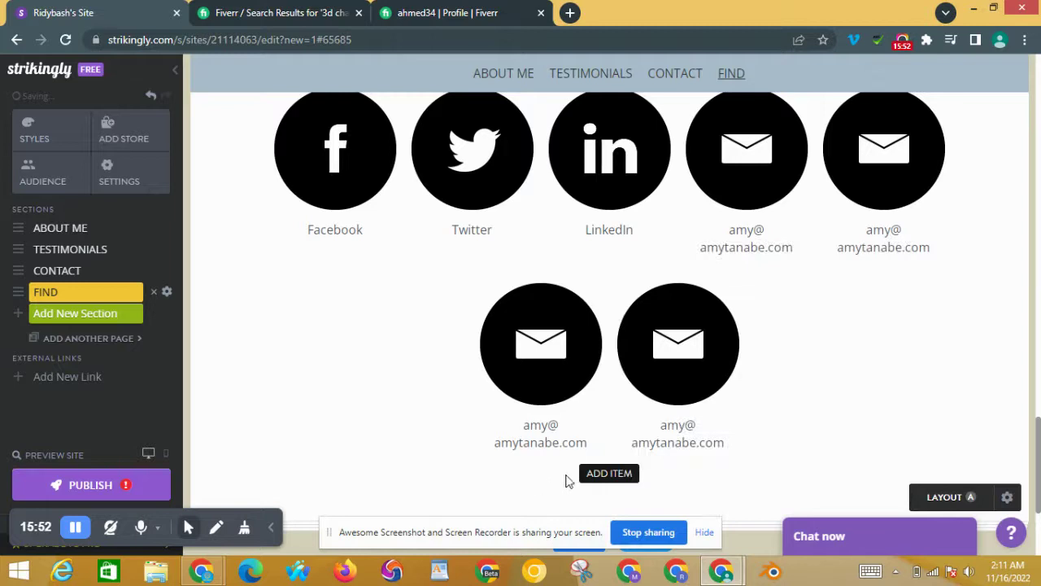
pyautogui.click(731, 301)
pyautogui.click(732, 304)
pyautogui.click(661, 303)
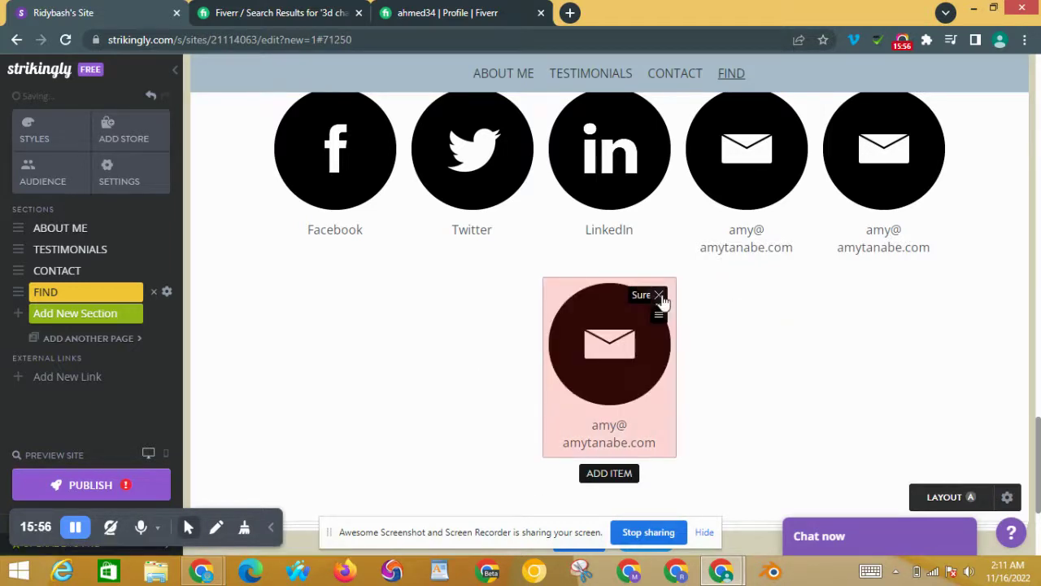
pyautogui.click(662, 304)
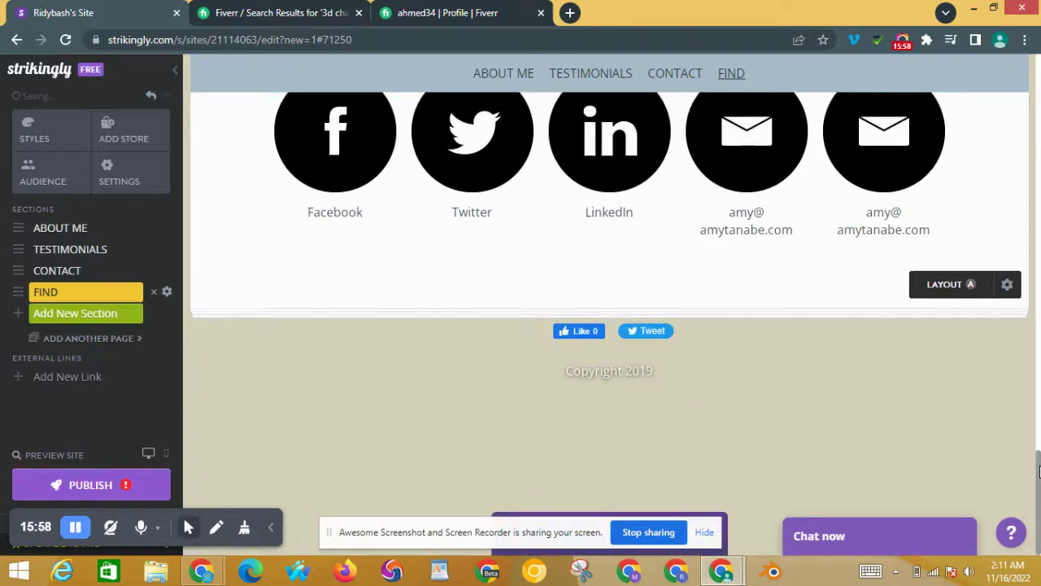
pyautogui.scroll(10, 1009, 350)
pyautogui.moveTo(1039, 236); pyautogui.dragTo(1037, 9)
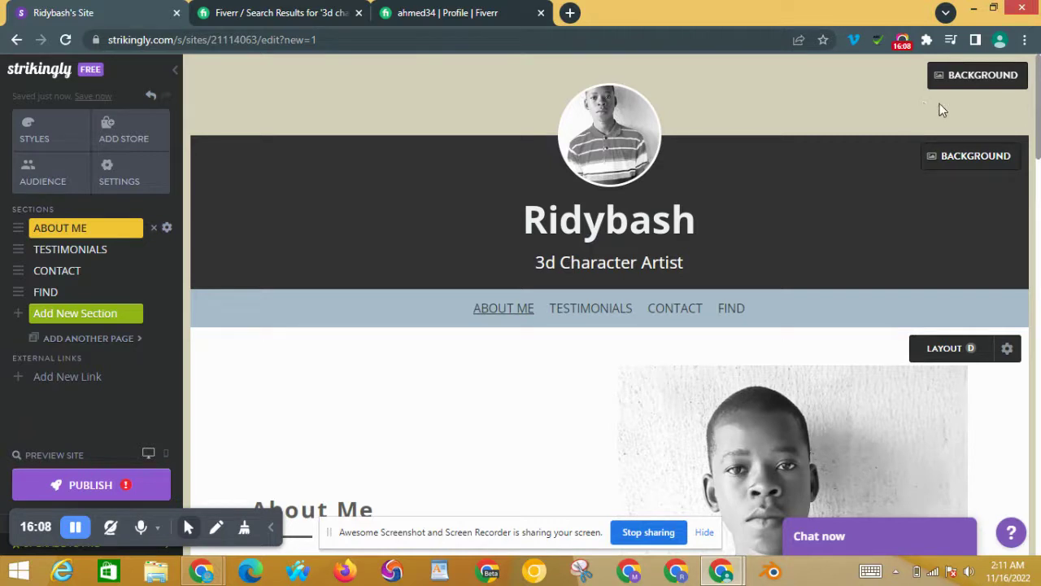
pyautogui.moveTo(1040, 122); pyautogui.dragTo(1039, 65)
pyautogui.moveTo(1039, 5)
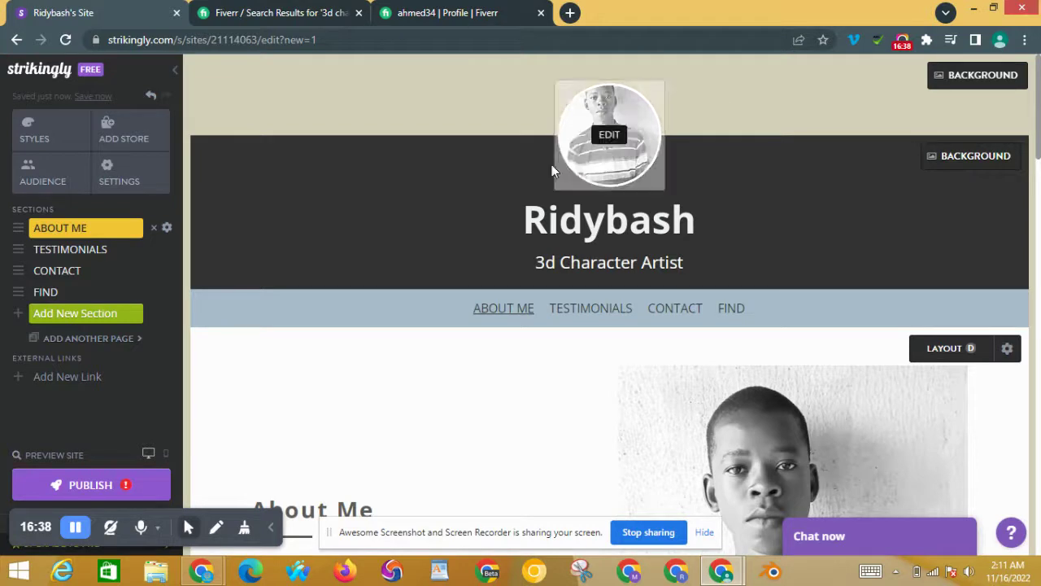
# Step: Publish as a free site on the default mystrikingly.com URL, retitled 'my portfolio Site'
pyautogui.click(111, 486)
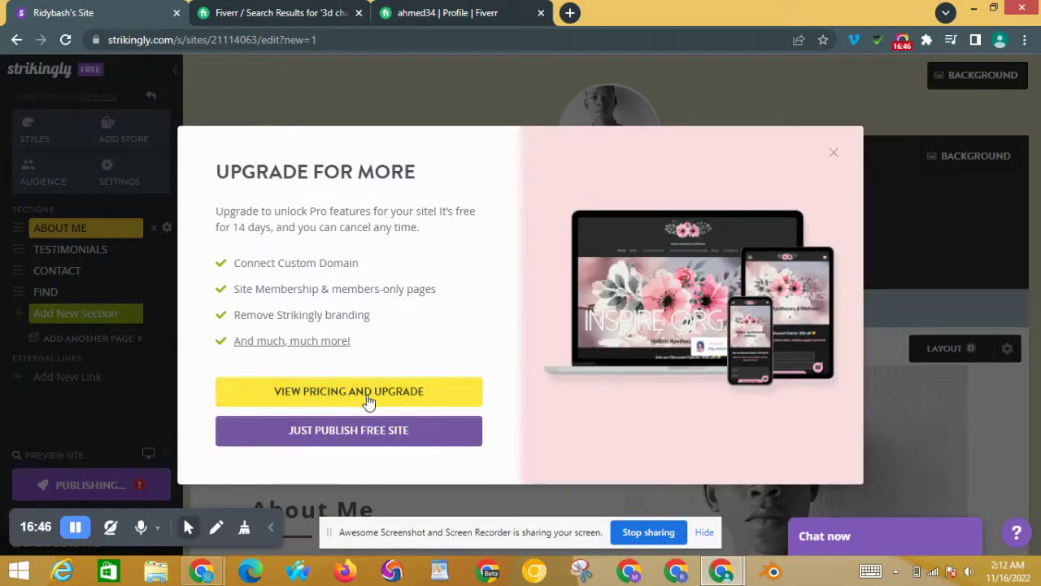
pyautogui.click(362, 430)
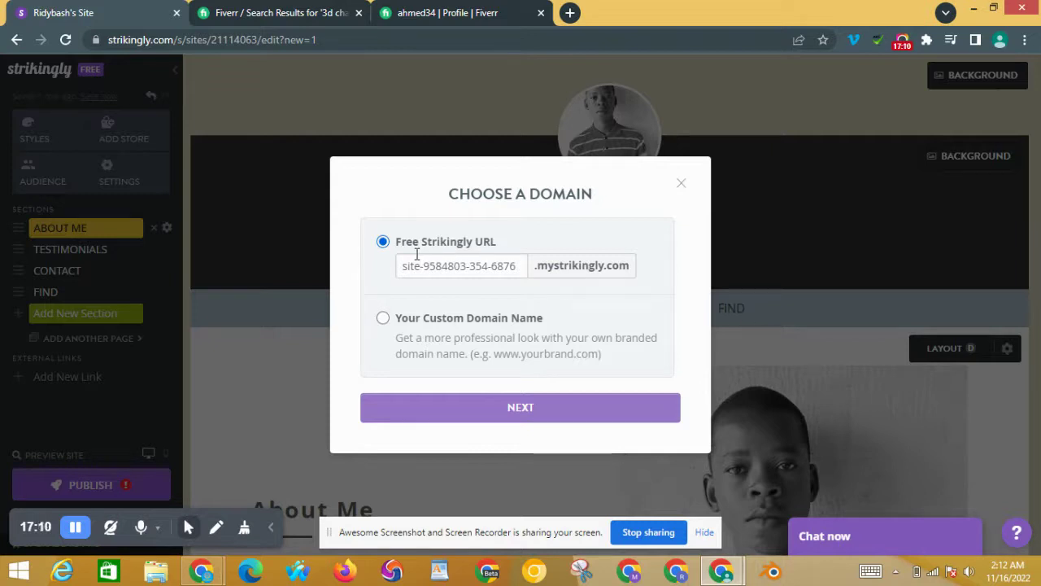
pyautogui.click(469, 416)
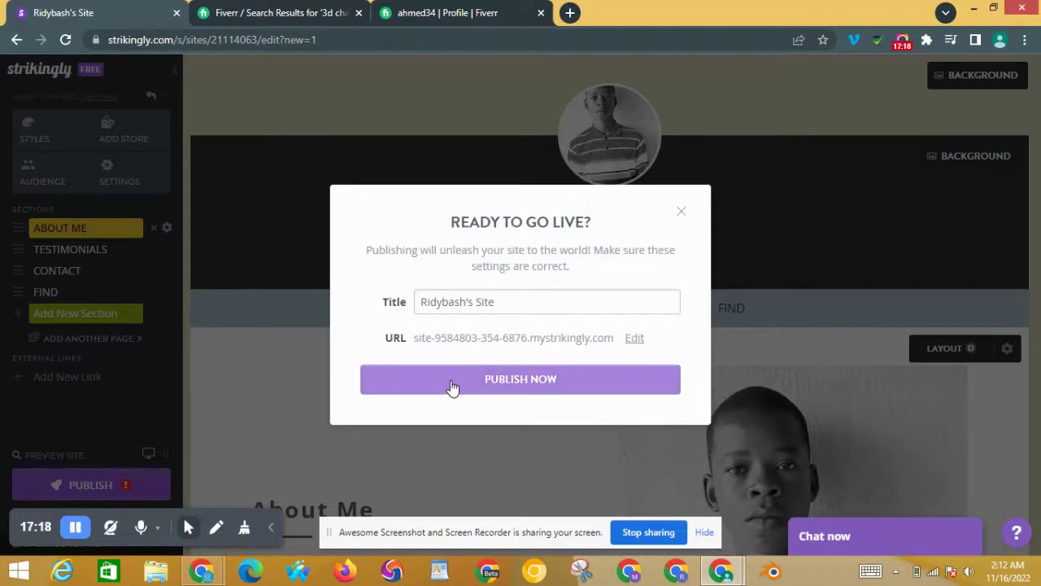
pyautogui.moveTo(474, 297); pyautogui.dragTo(418, 302)
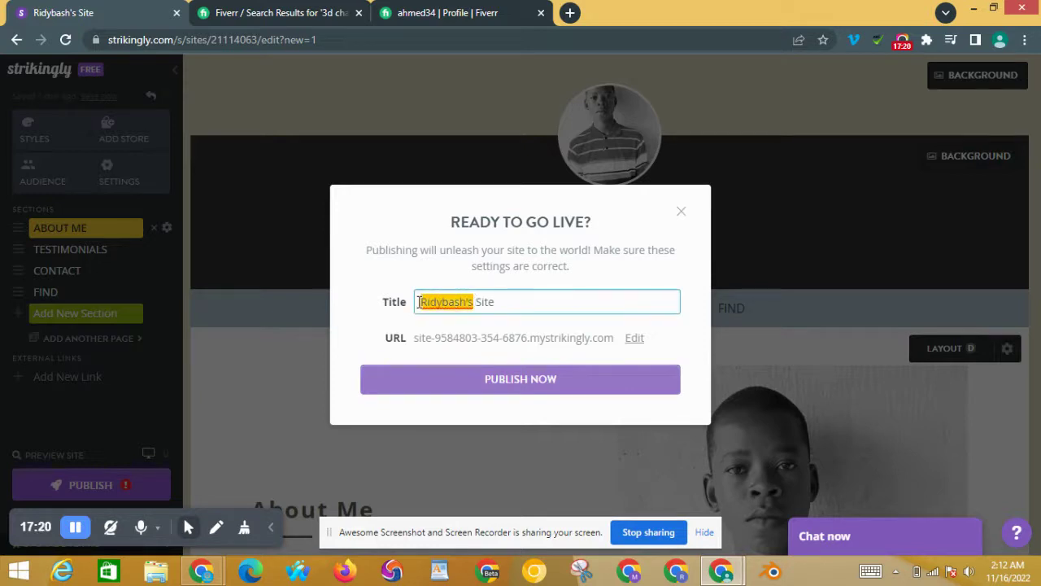
pyautogui.write('my p')
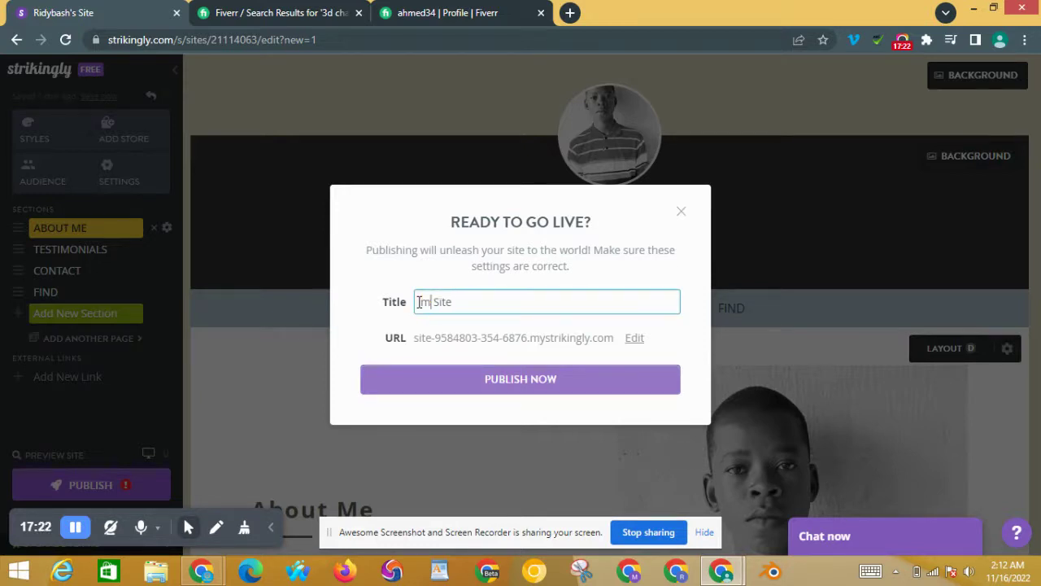
pyautogui.write('ortfolio')
pyautogui.click(504, 382)
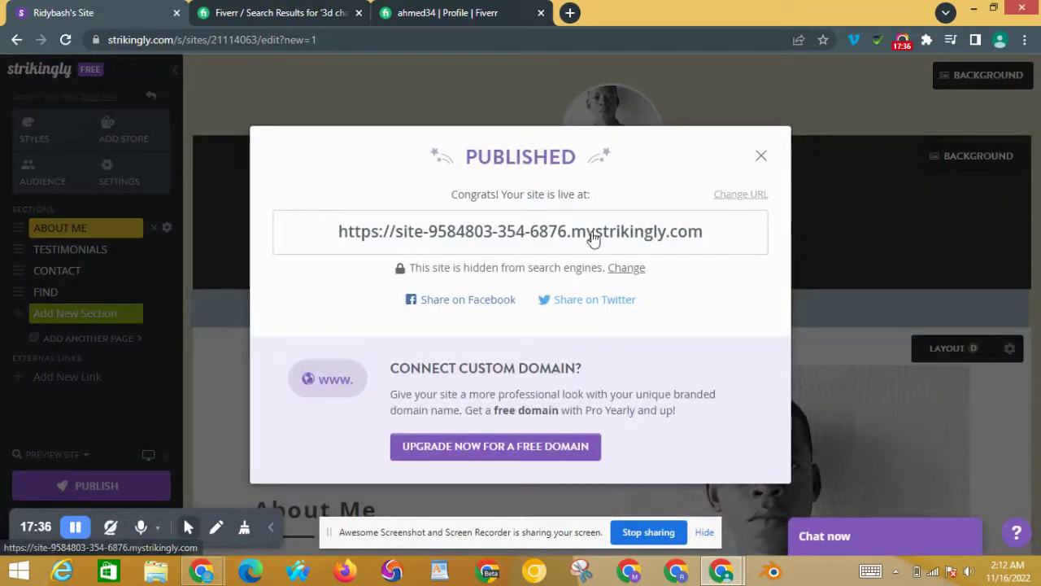
# Step: Open the live site from its mystrikingly.com link in the Published confirmation
pyautogui.click(592, 234)
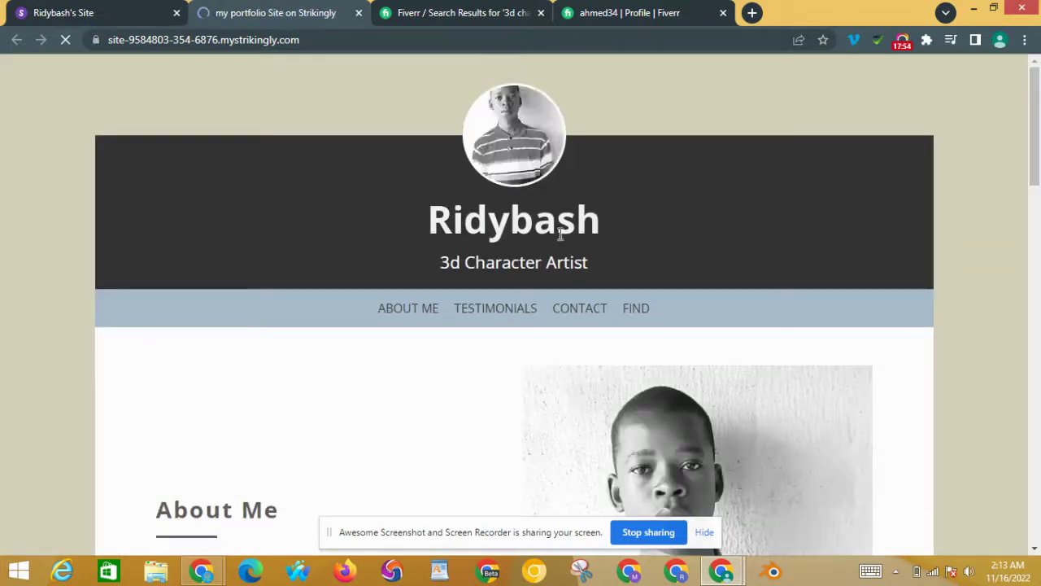
# Step: Scroll to the contact form and fill Name, Email and Message with dummy text
pyautogui.doubleClick(547, 209)
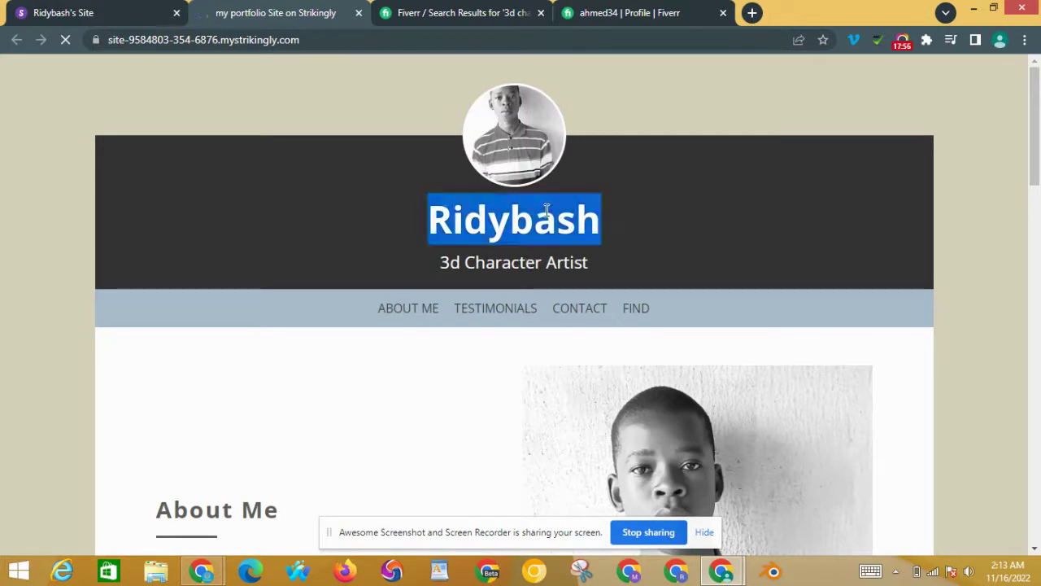
pyautogui.click(564, 212)
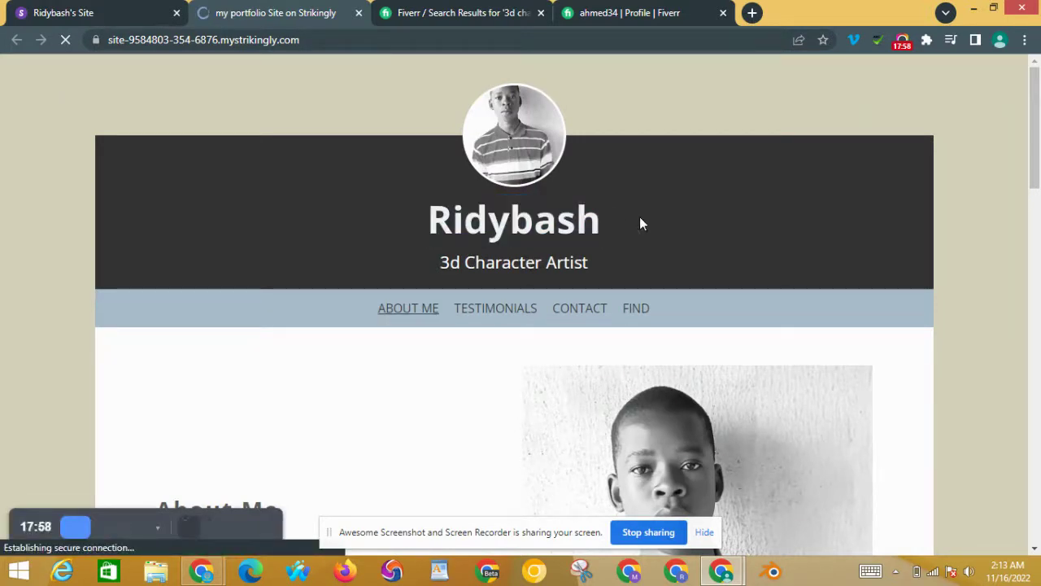
pyautogui.moveTo(1039, 114); pyautogui.dragTo(1040, 277)
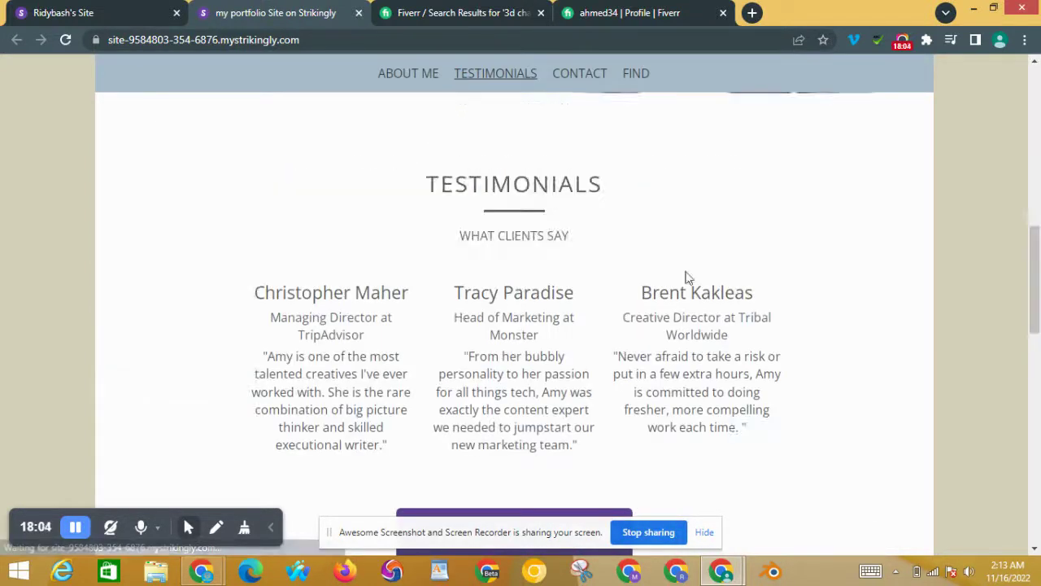
pyautogui.moveTo(1039, 290); pyautogui.dragTo(1039, 389)
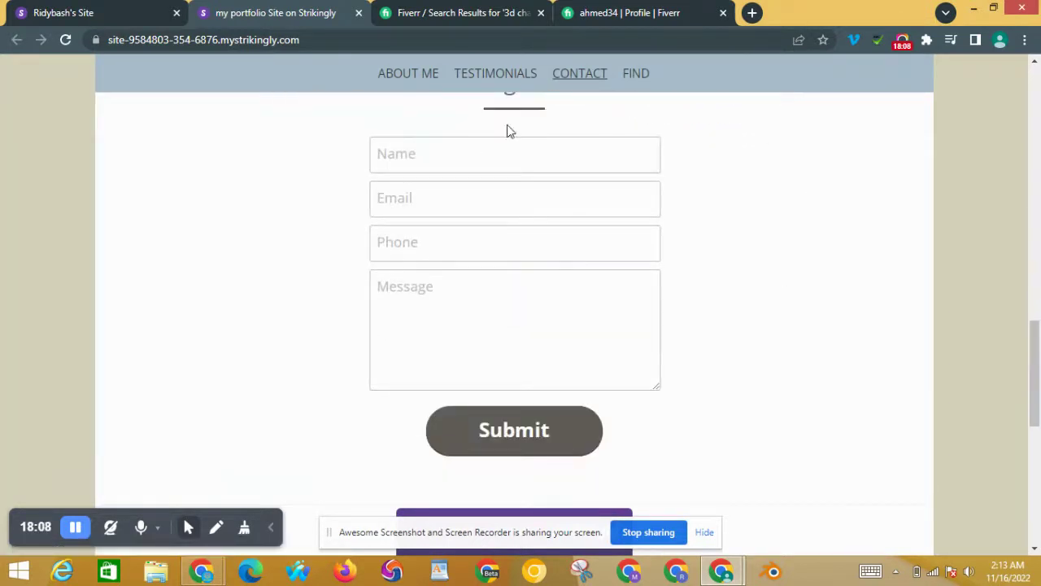
pyautogui.click(518, 153)
pyautogui.write('edrftgyhujik')
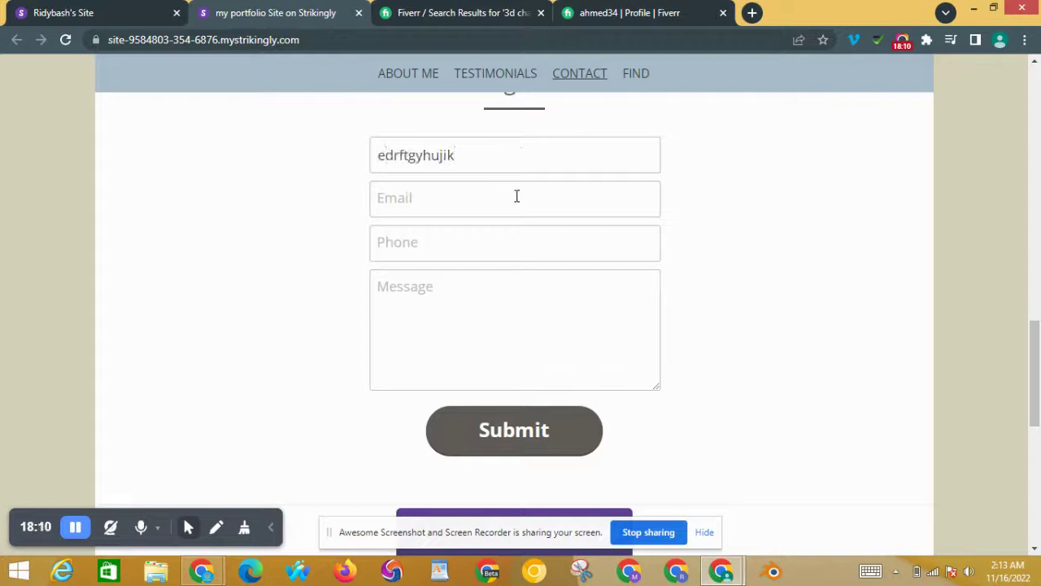
pyautogui.click(517, 195)
pyautogui.write('dgbyhnujmik#fcvgbdhnjikdcfvghnj')
pyautogui.click(492, 289)
pyautogui.write('wsedrftgyhnj')
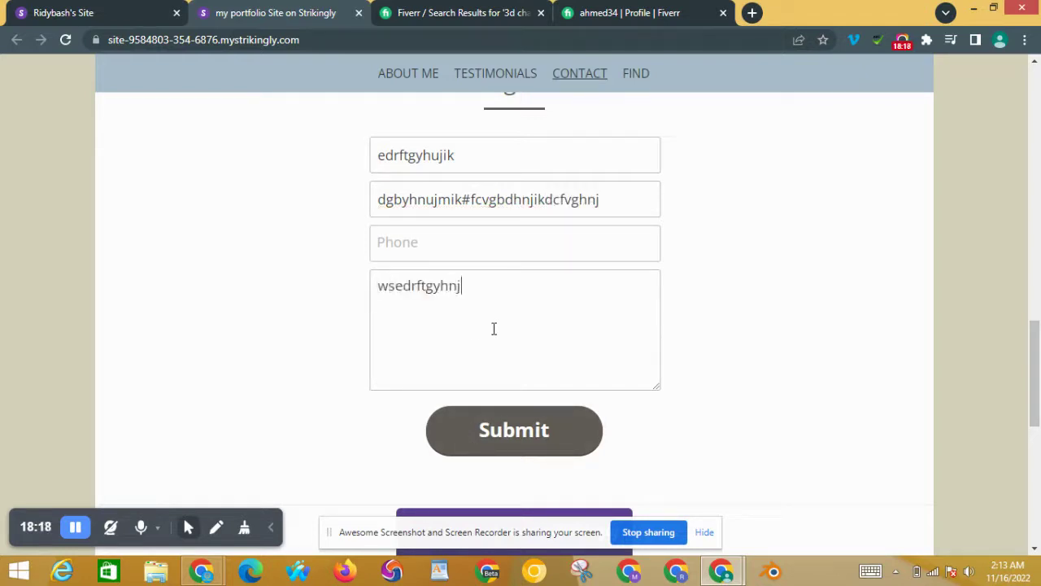
# Step: Submit the form, then enter dummy text into the flagged Phone field
pyautogui.click(525, 442)
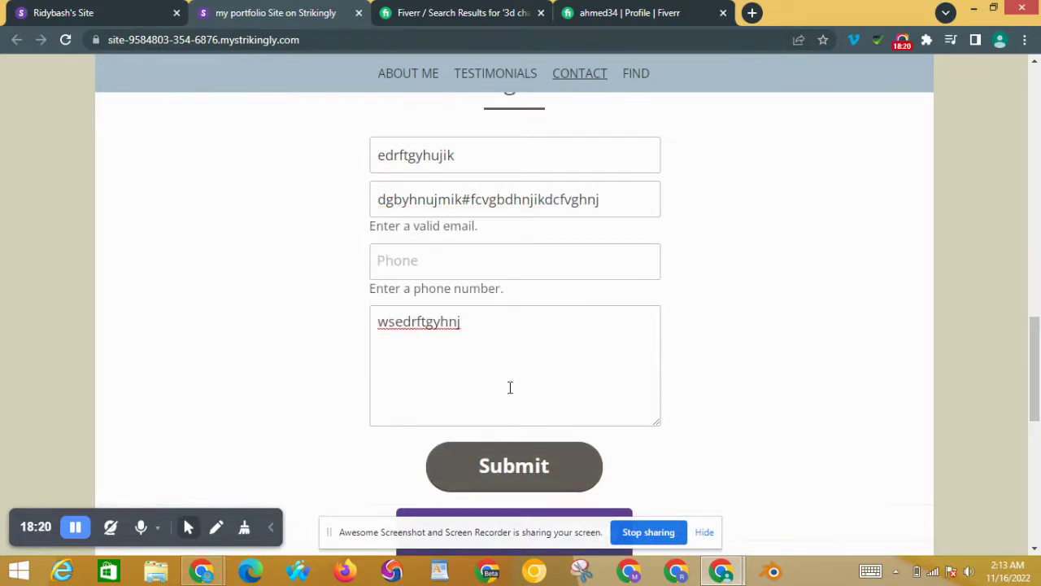
pyautogui.click(526, 270)
pyautogui.write('edrftgyhuj')
pyautogui.moveTo(1035, 395); pyautogui.dragTo(1035, 228)
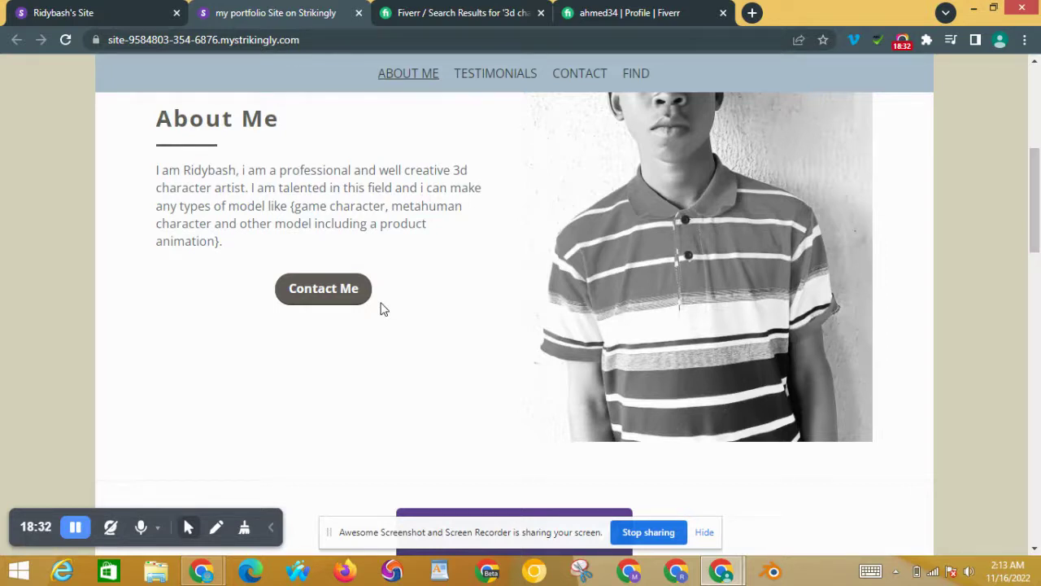
# Step: Check that Contact Me opens the Fiverr seller profile, then return to the portfolio tab
pyautogui.click(344, 300)
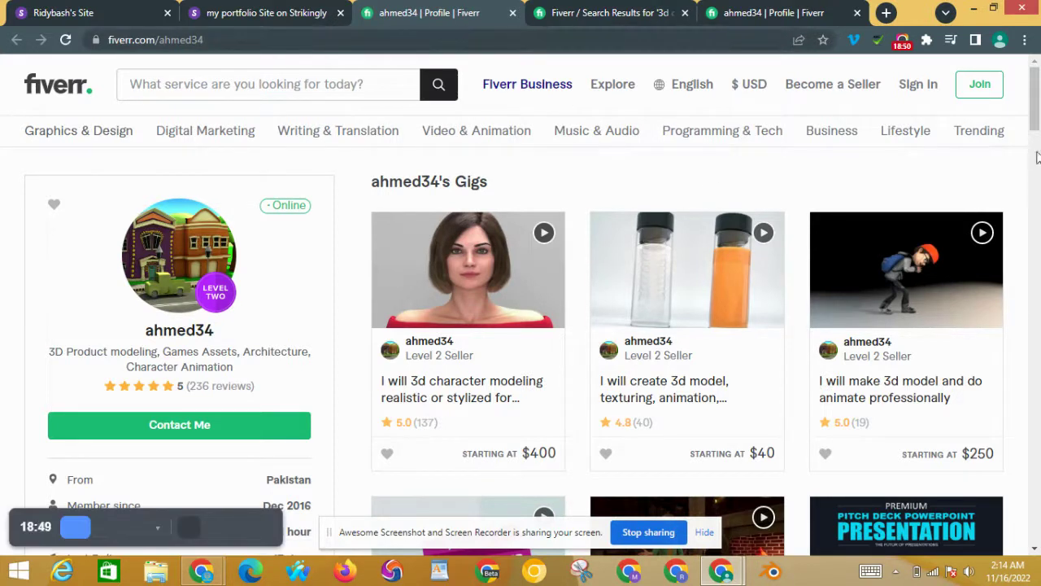
pyautogui.moveTo(1039, 105)
pyautogui.mouseDown()
pyautogui.moveTo(1038, 190)
pyautogui.moveTo(1039, 104)
pyautogui.mouseUp()
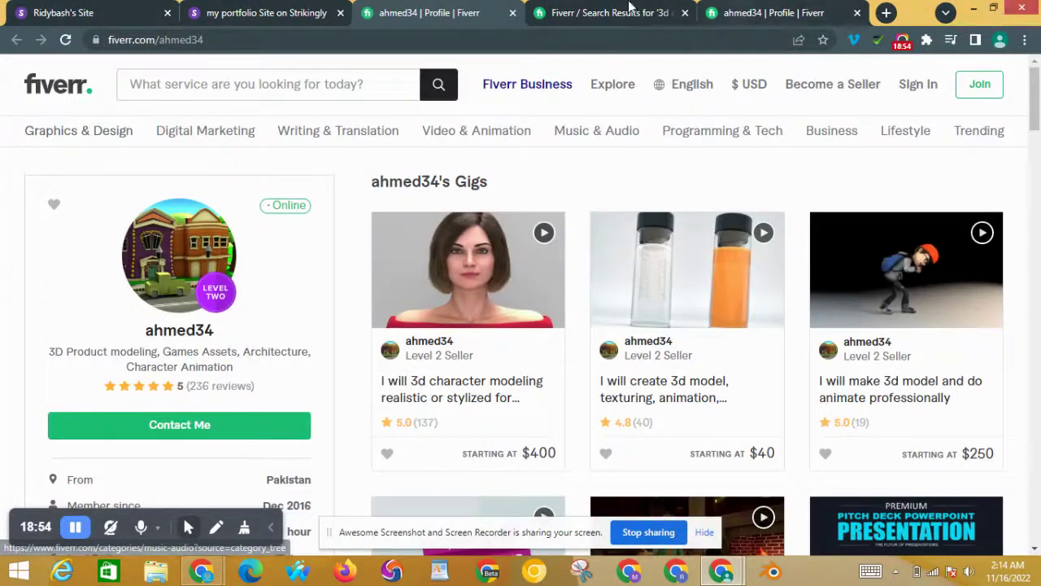
pyautogui.click(320, 7)
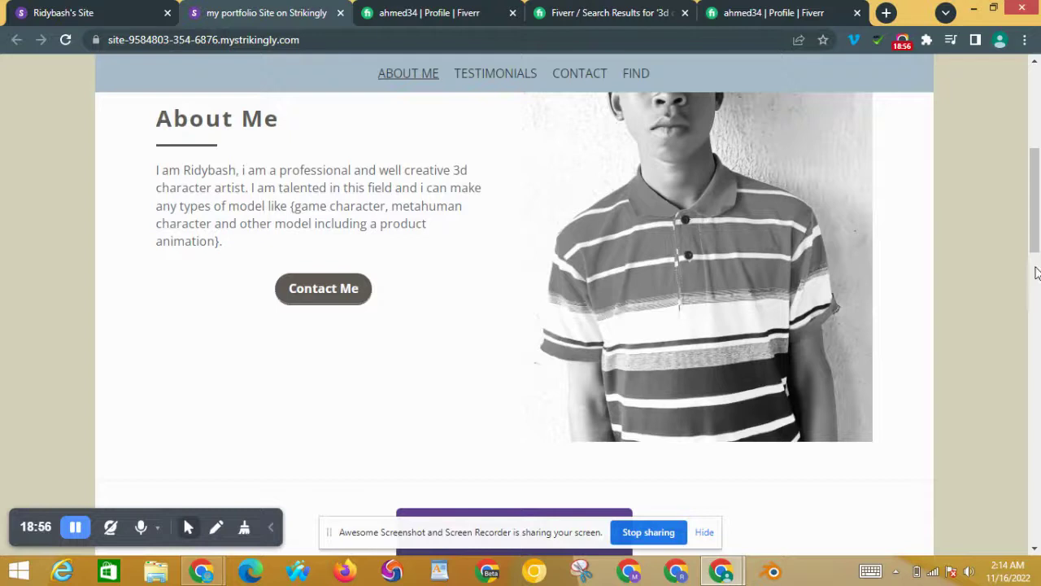
pyautogui.moveTo(1037, 269); pyautogui.dragTo(1039, 488)
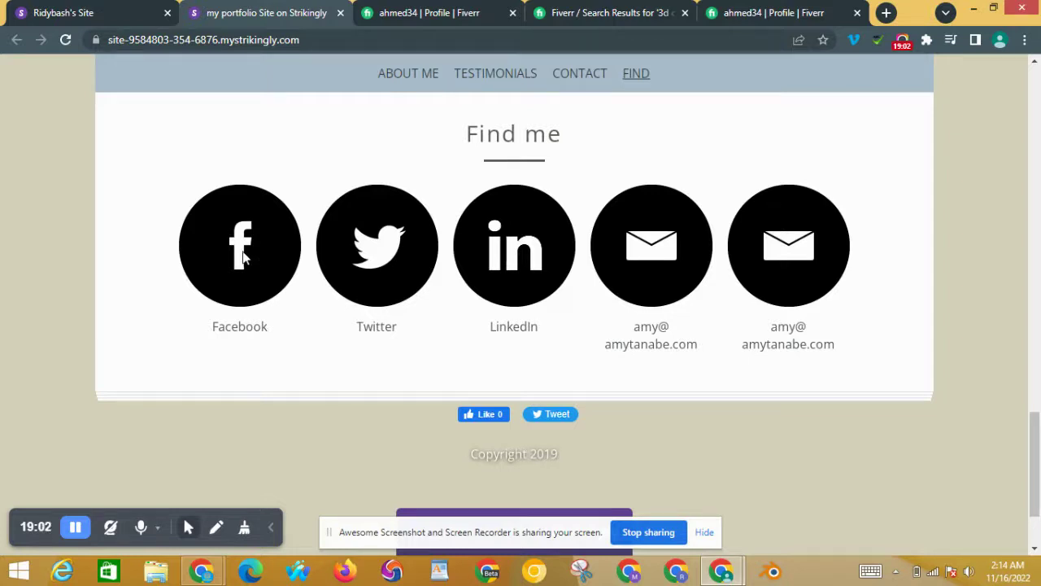
pyautogui.click(486, 417)
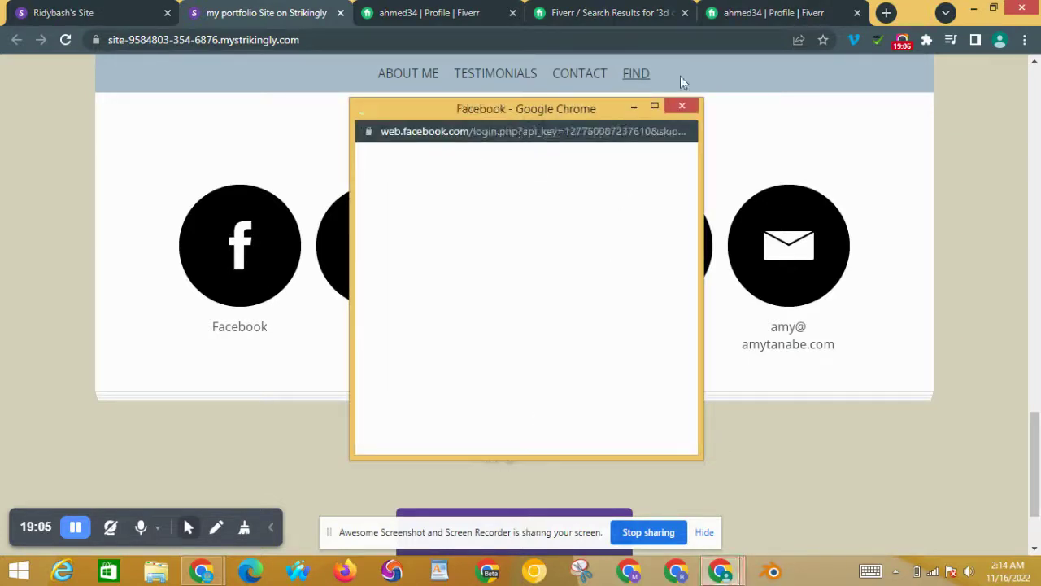
pyautogui.click(681, 106)
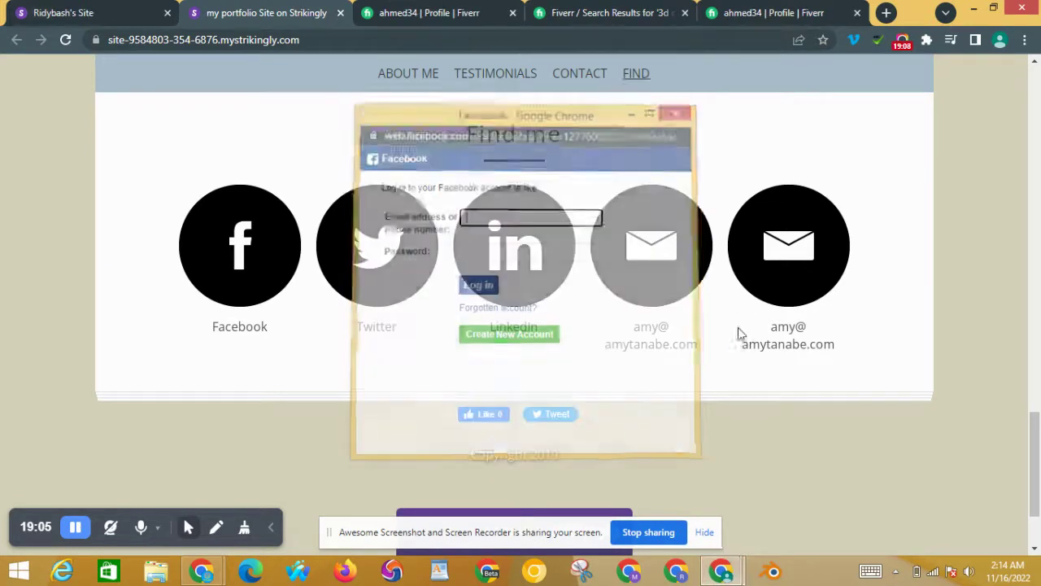